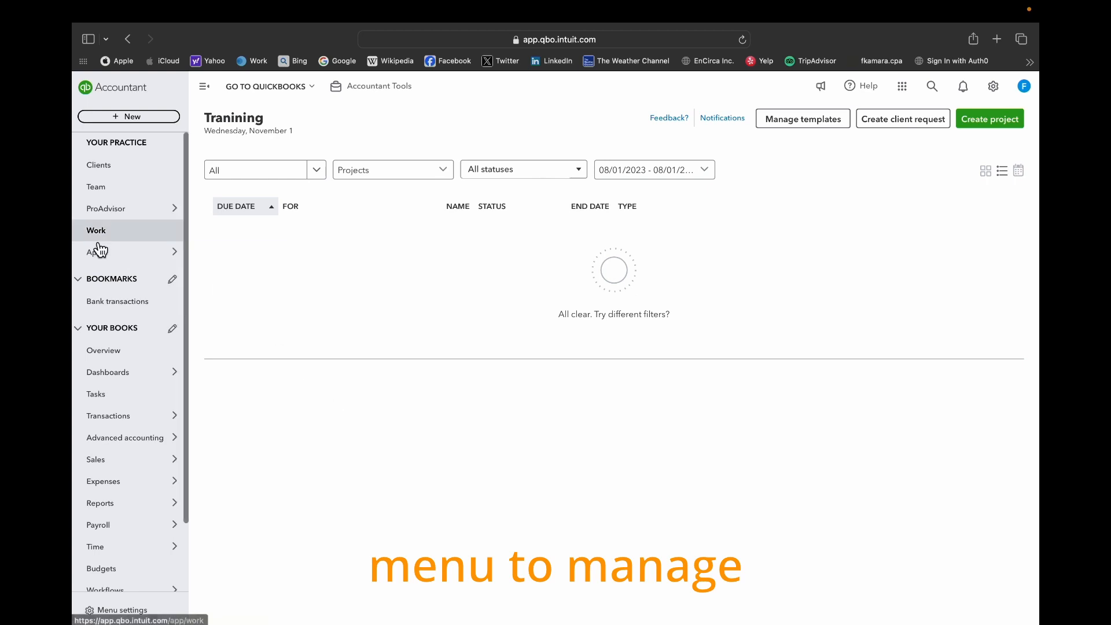
- Open the practice's client list and return to the Work page
mouse_move(131, 260)
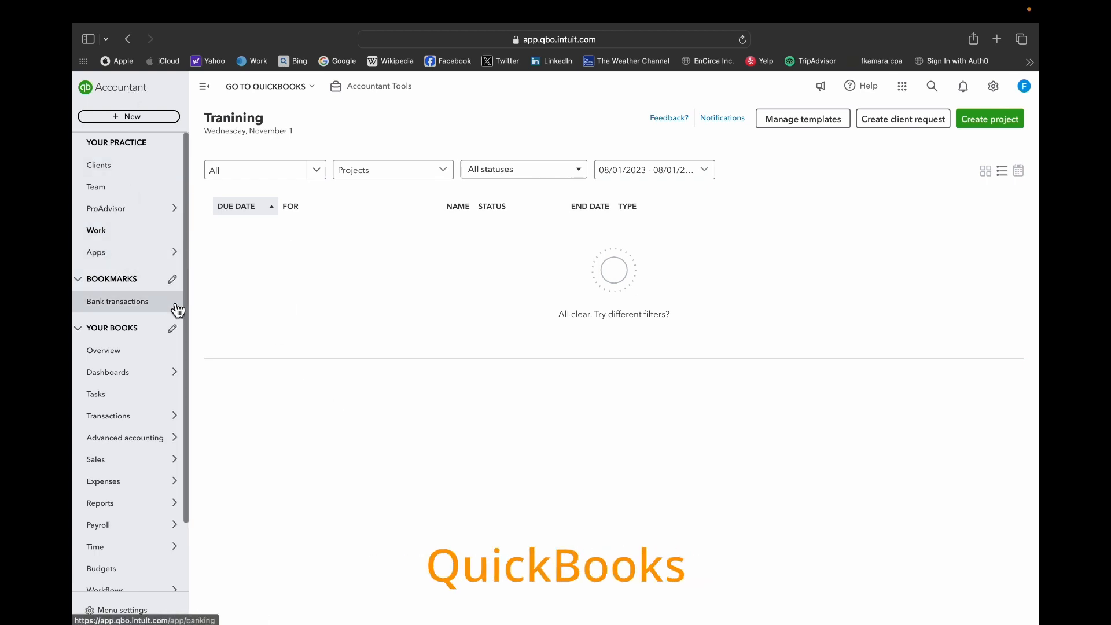
left_click(104, 93)
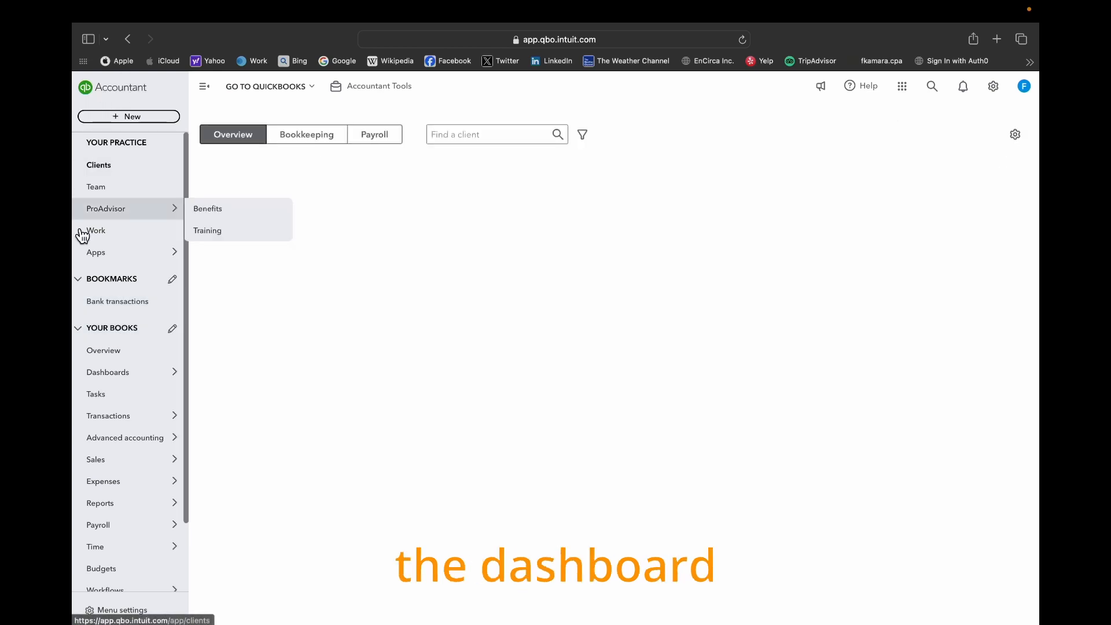
mouse_move(104, 263)
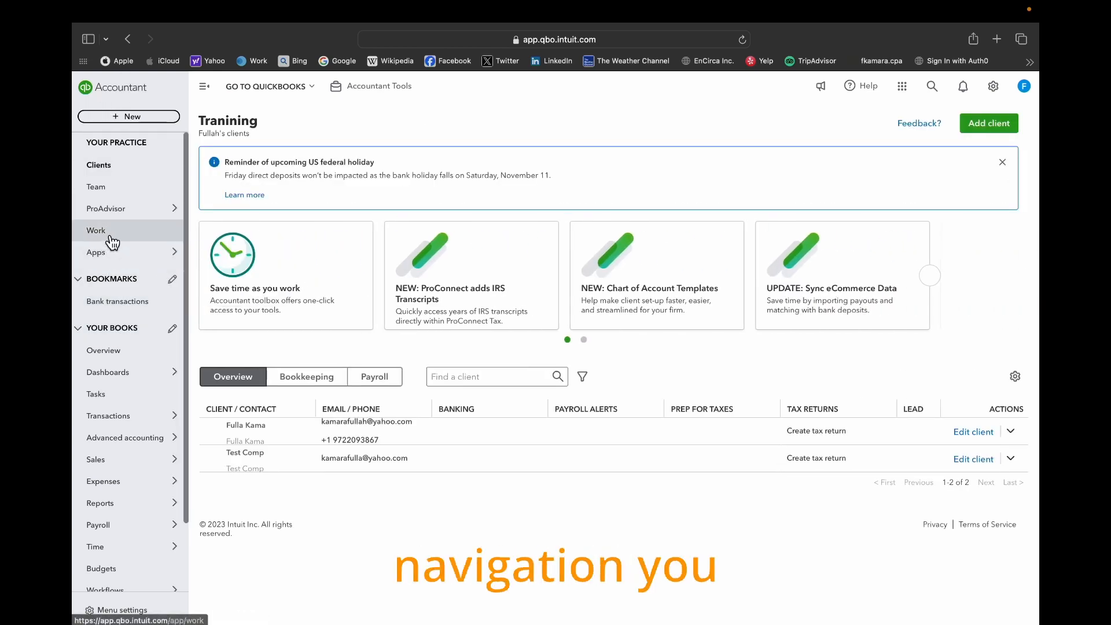
left_click(108, 232)
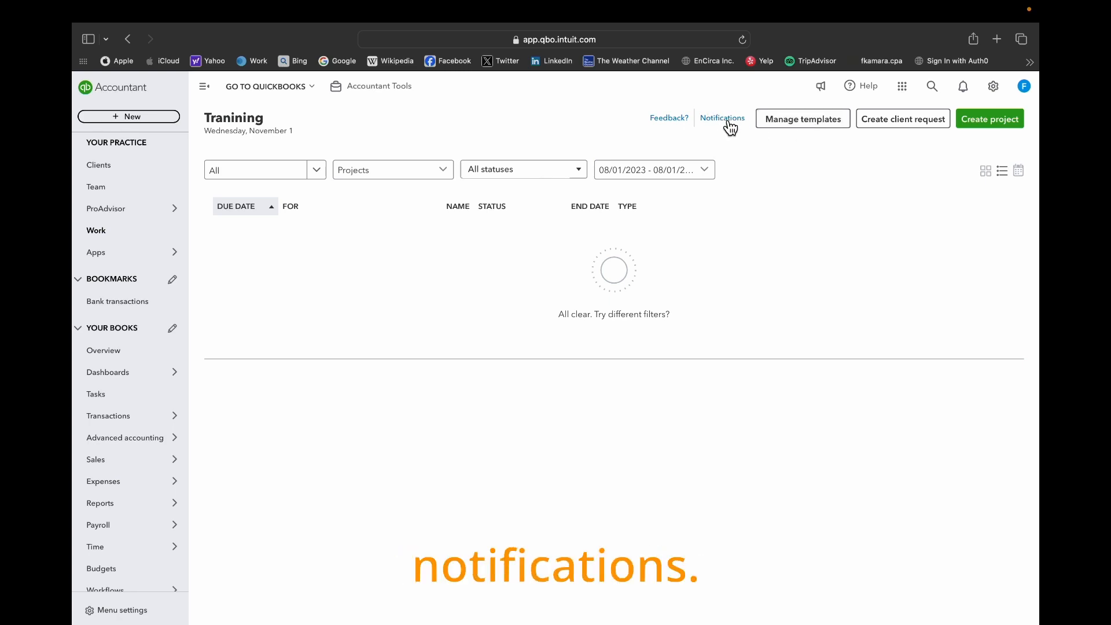
- View the work notification preferences in the company settings and close the settings
left_click(1003, 92)
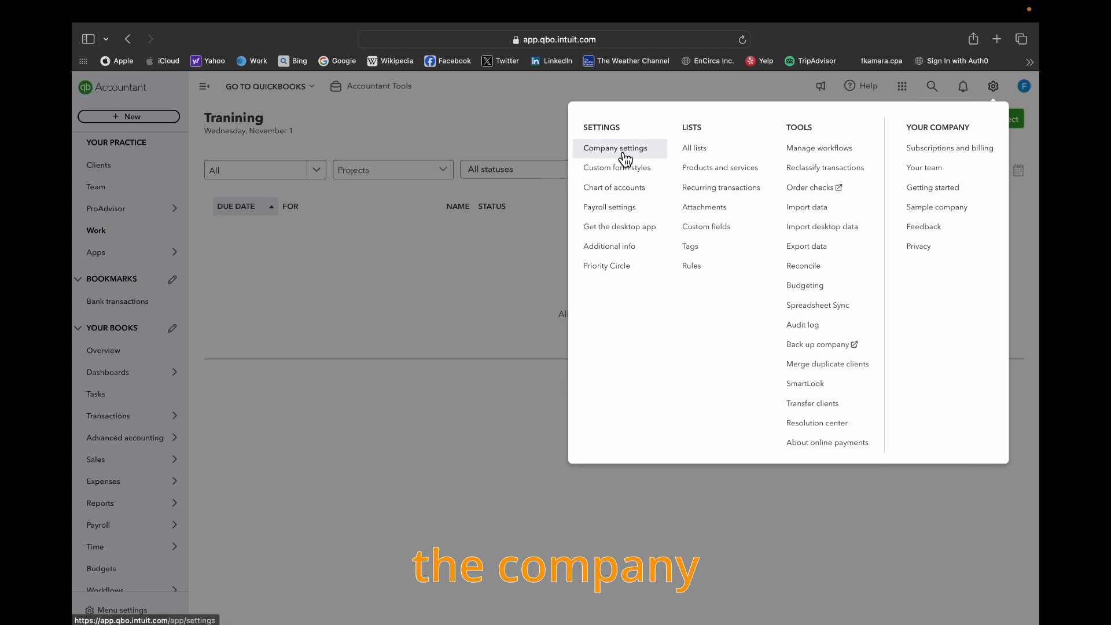
left_click(620, 152)
left_click(130, 163)
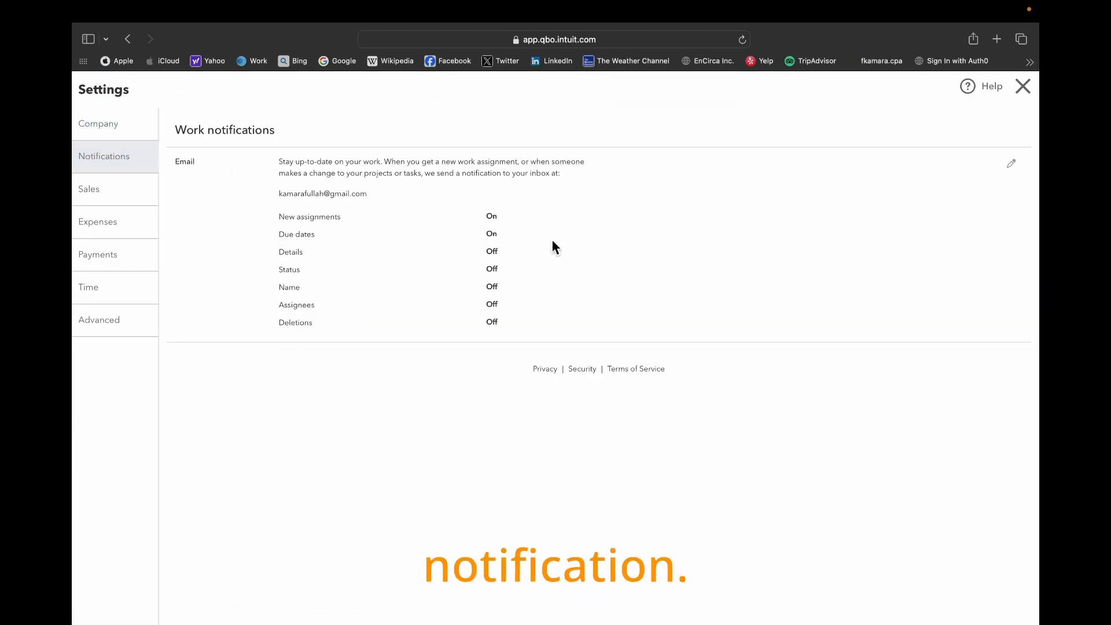
left_click(1022, 87)
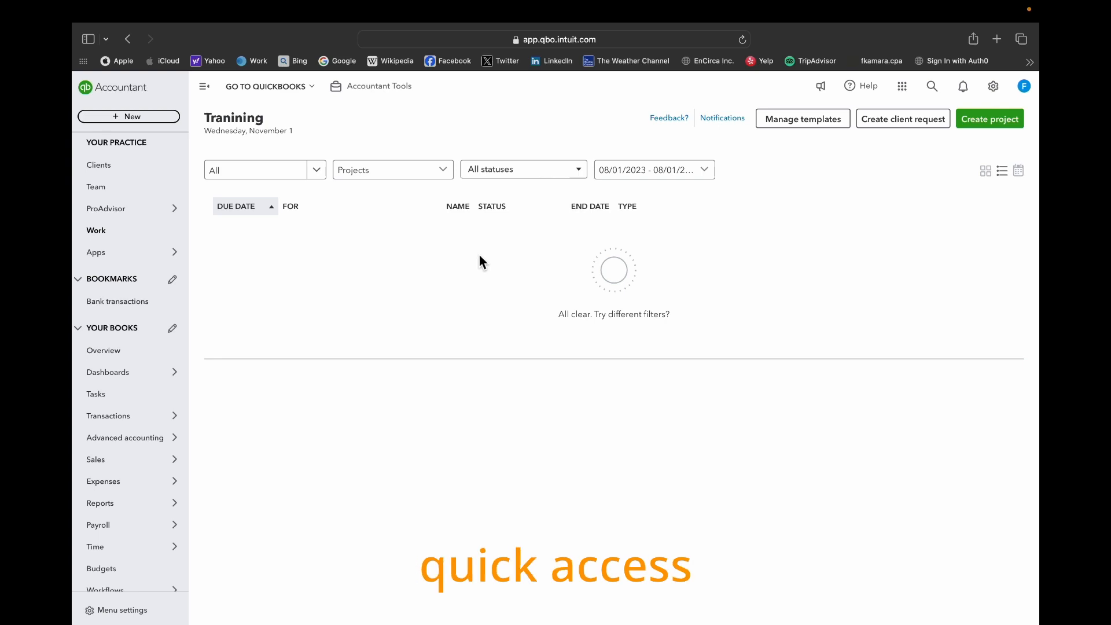
- Edit the work notification preferences and save them with email alerts for New assignments and Due dates
left_click(715, 118)
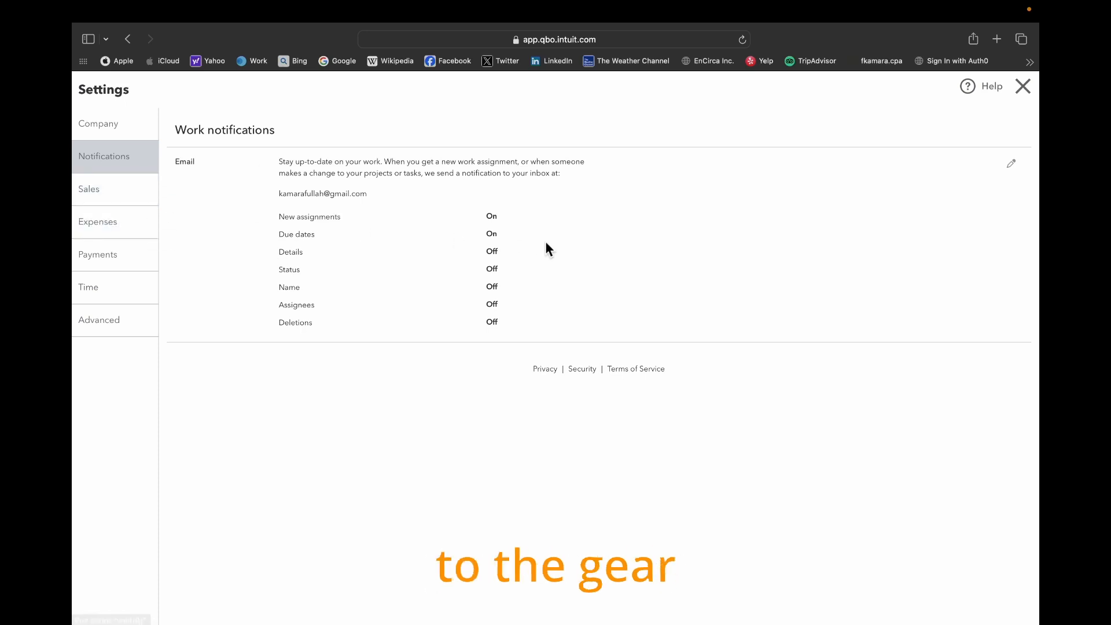
left_click(1011, 166)
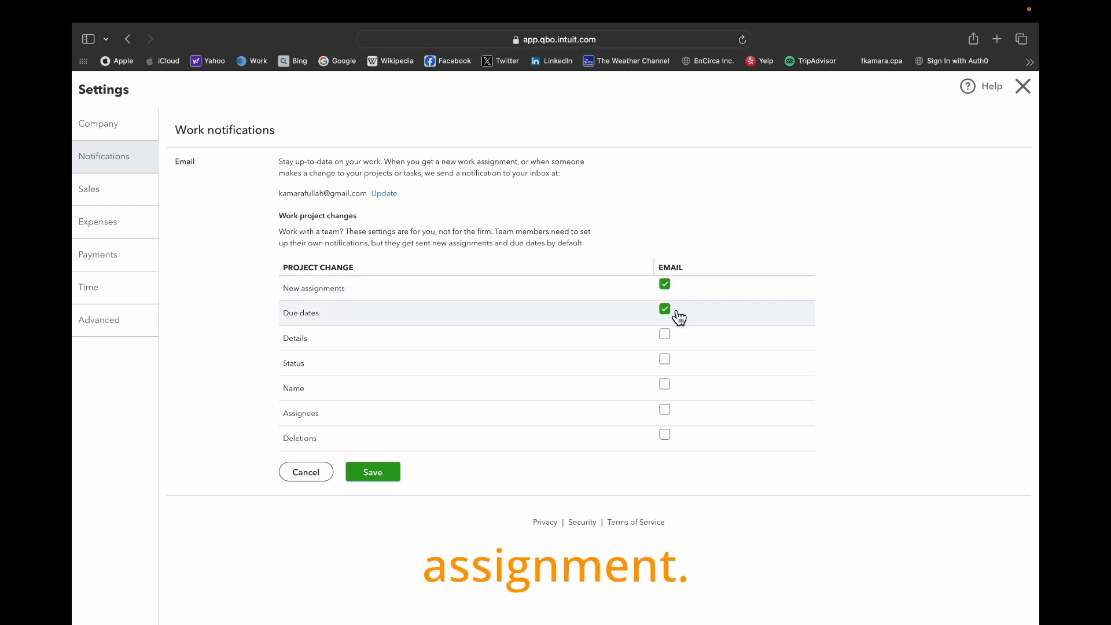
left_click(372, 475)
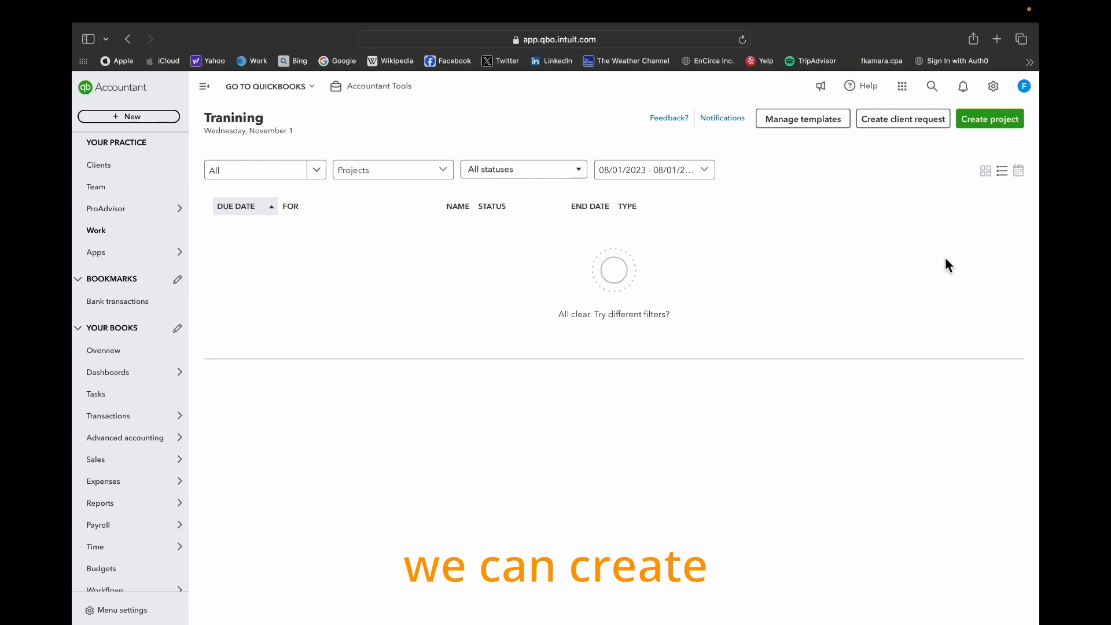
- Start a new project on the Work page and turn on tips for it
left_click(1004, 128)
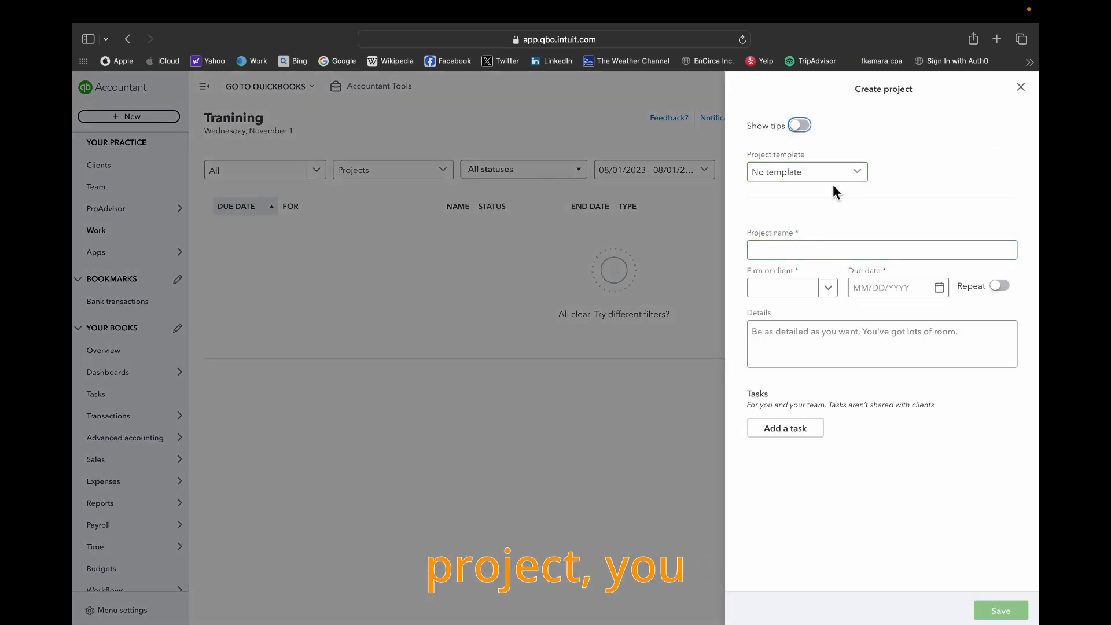
left_click(798, 125)
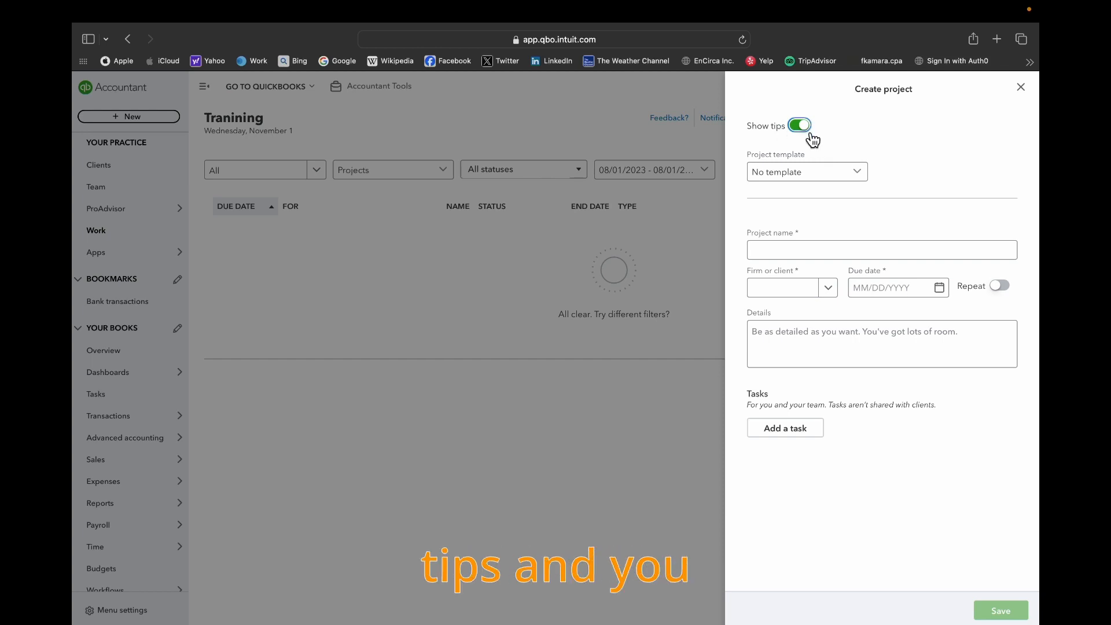
left_click(843, 186)
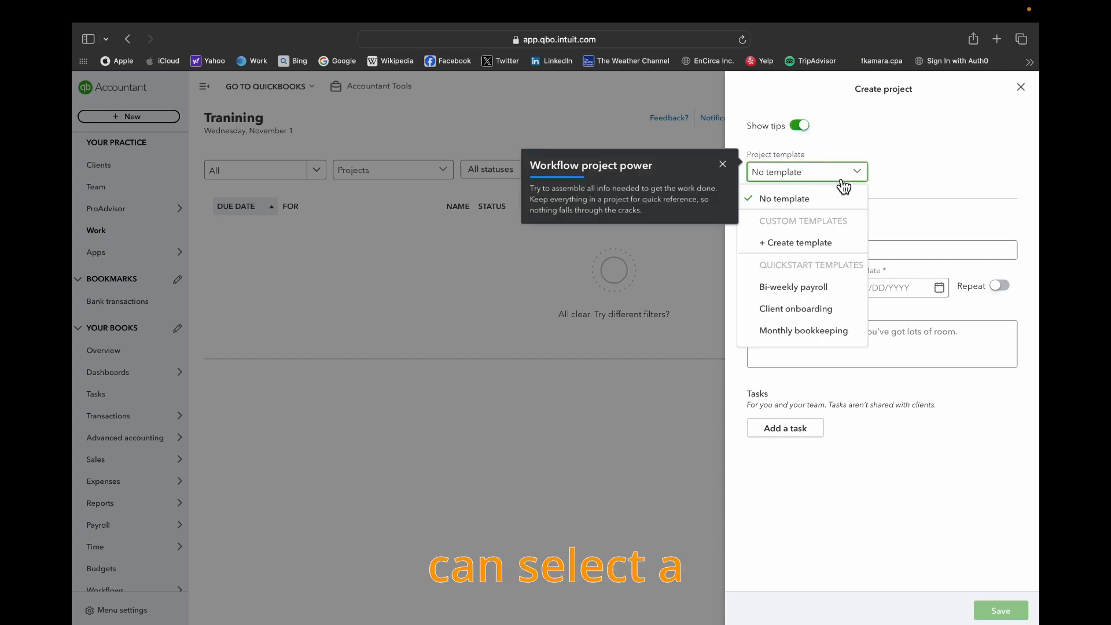
left_click(908, 160)
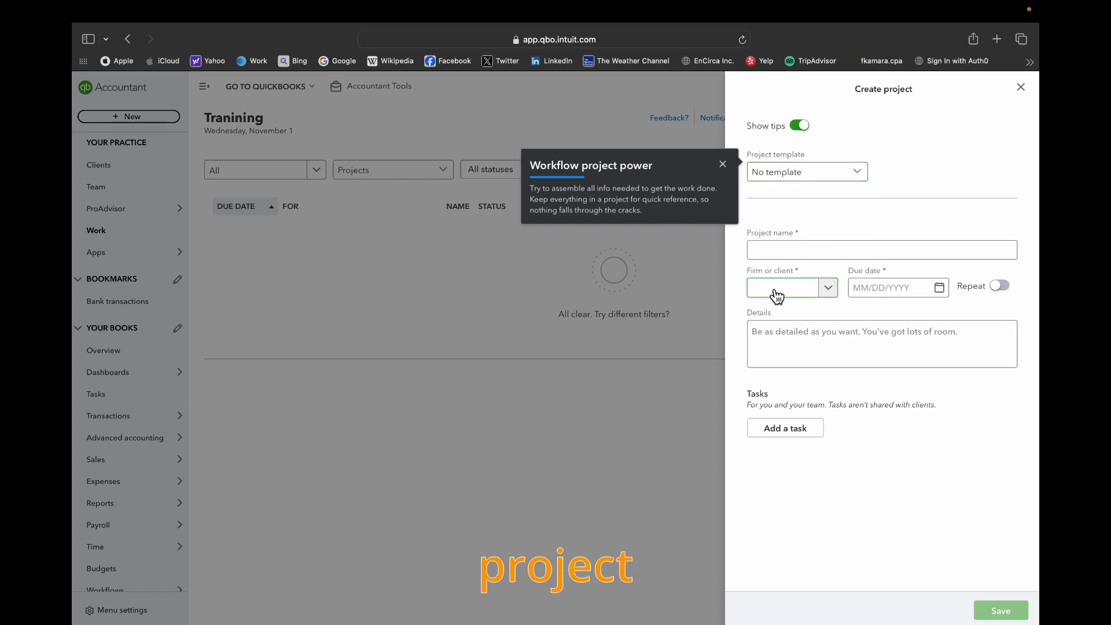
left_click(820, 248)
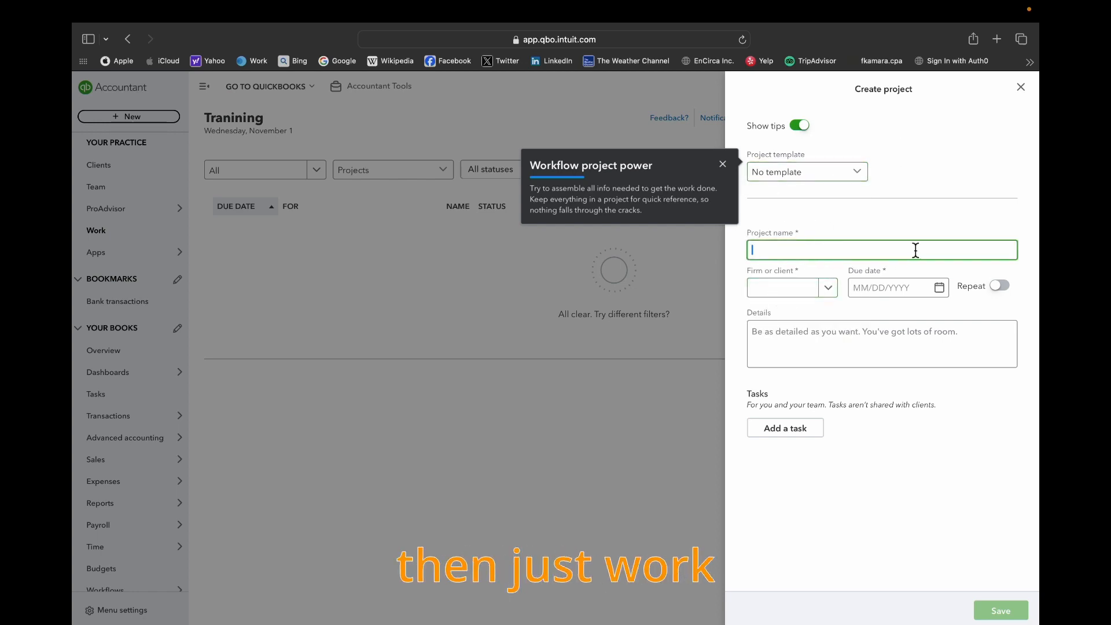
- Apply the Monthly bookkeeping quickstart template to the new project
left_click(859, 175)
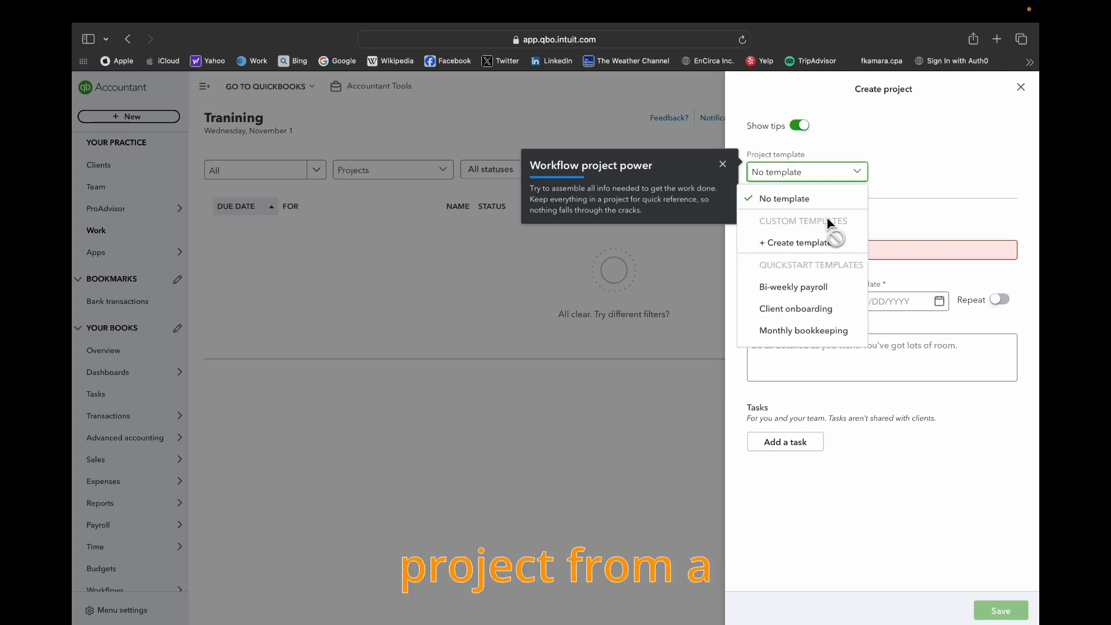
scroll(840, 303, "down", 1)
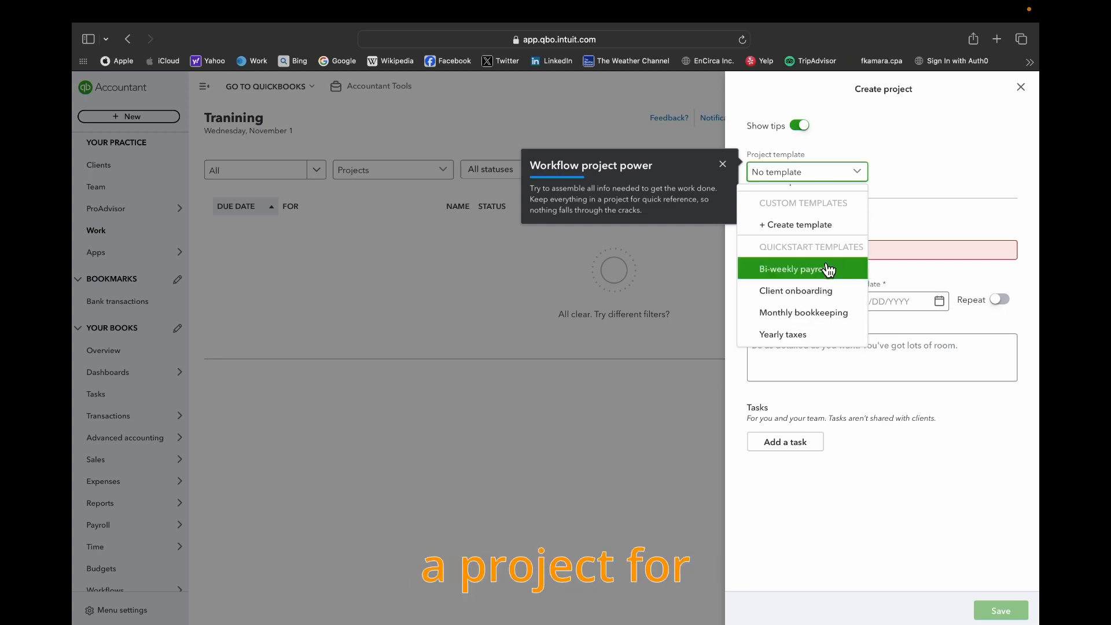
left_click(824, 313)
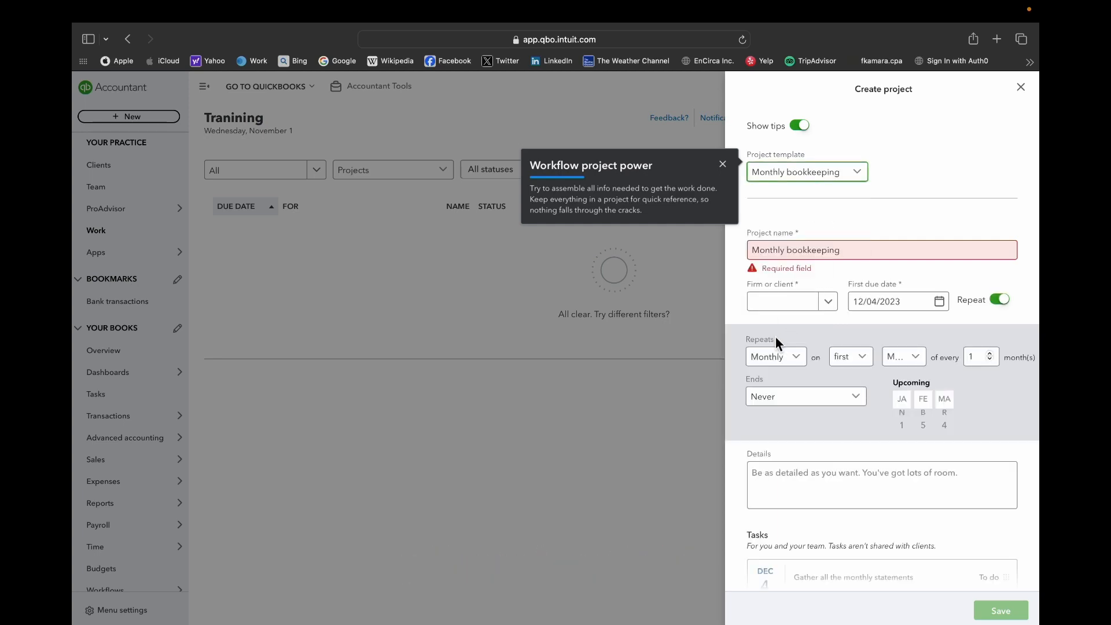
- Assign the project to the client listed directly below My firm
scroll(902, 278, "down", 3)
scroll(901, 278, "up", 2)
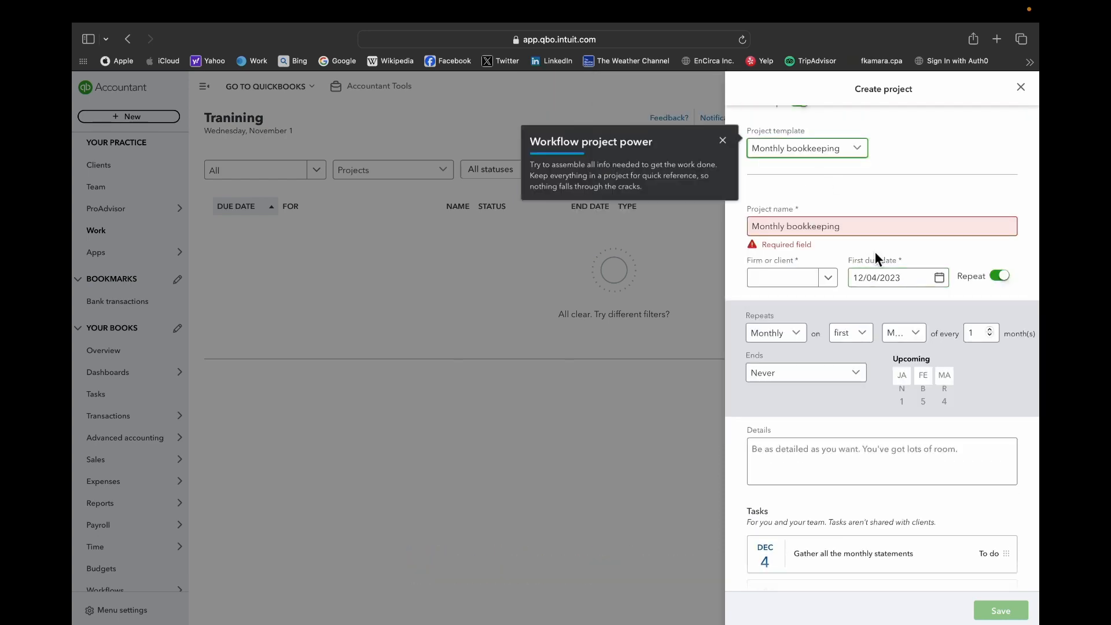
left_click(782, 281)
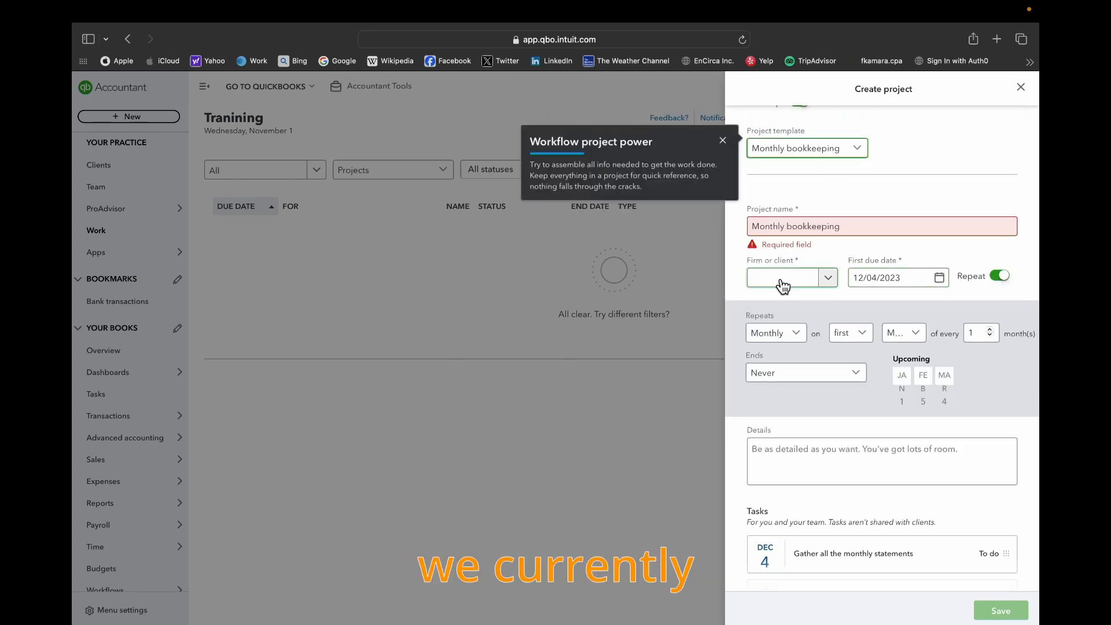
left_click(833, 279)
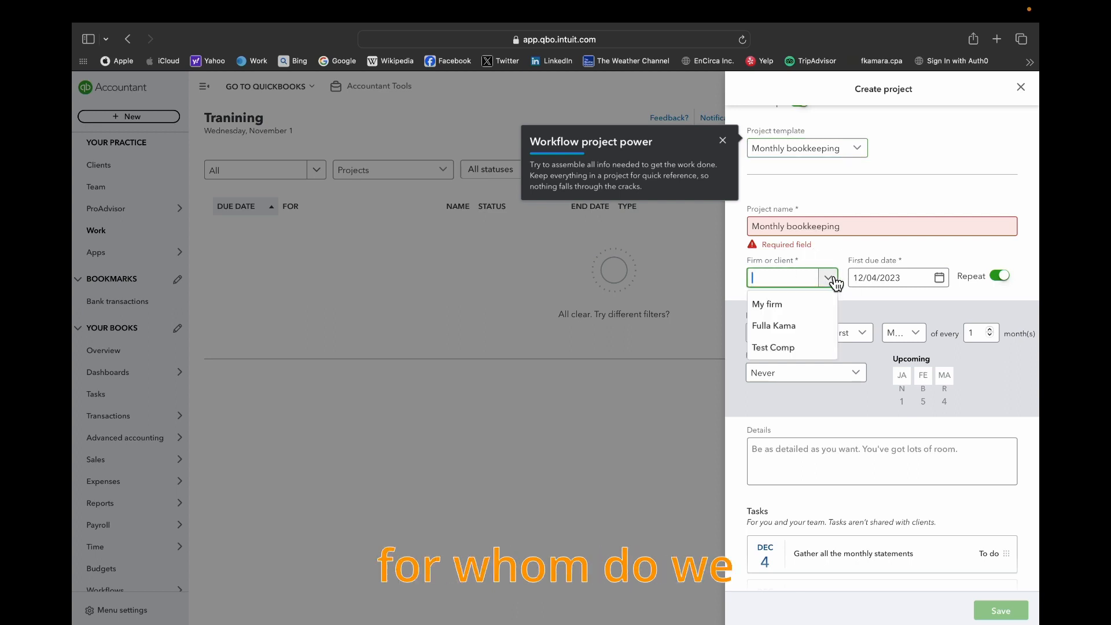
left_click(793, 334)
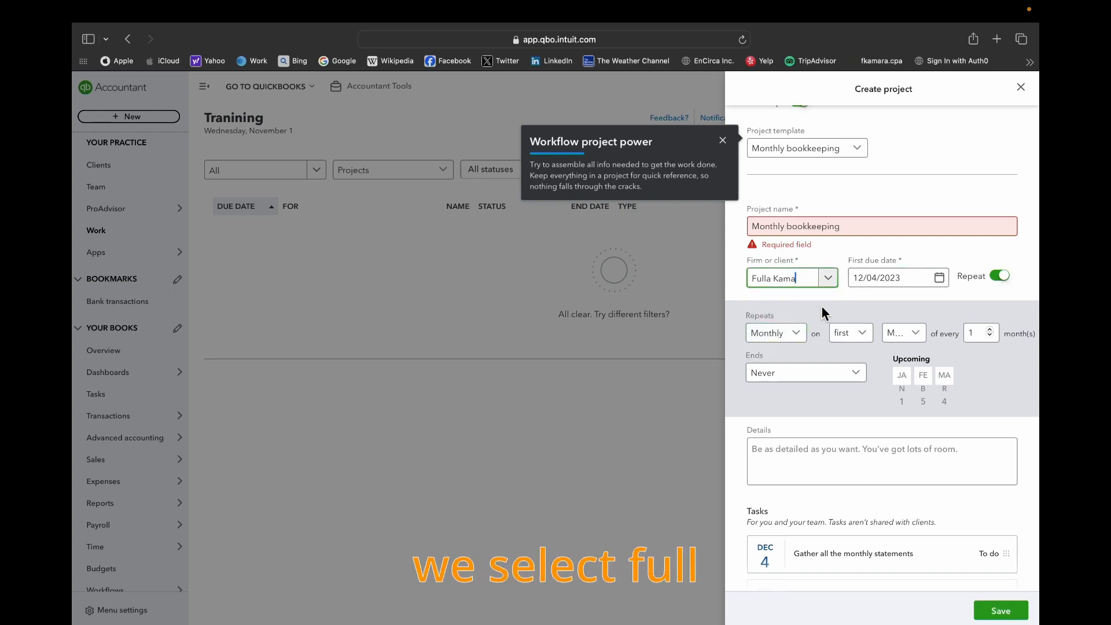
scroll(828, 313, "up", 1)
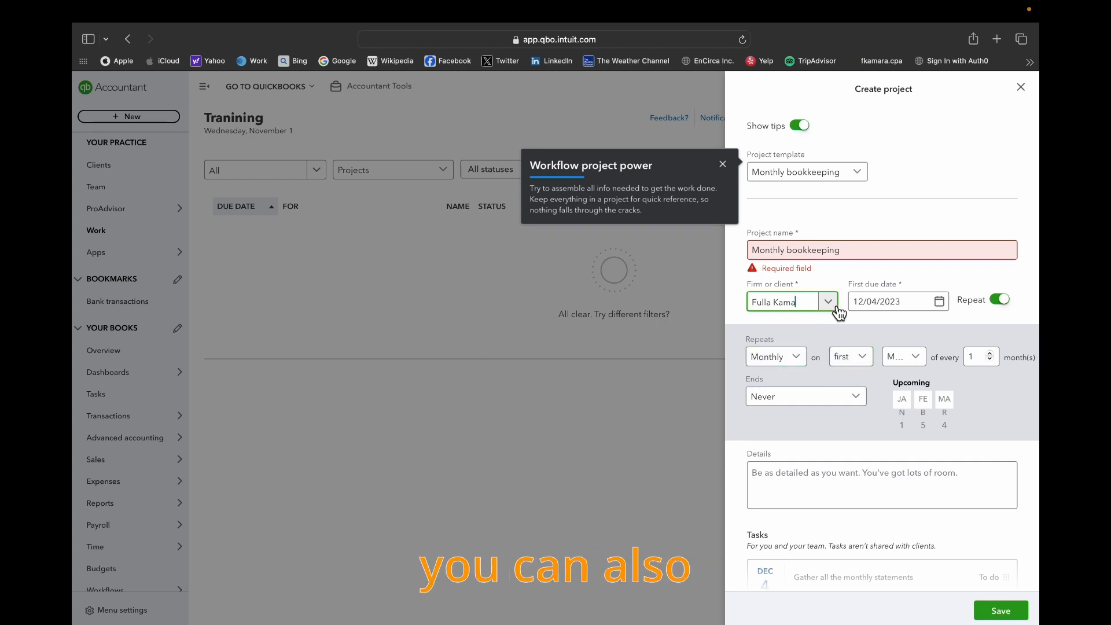
- Switch the project's assignment to My firm and back to the client listed directly below it
left_click(828, 302)
left_click(792, 327)
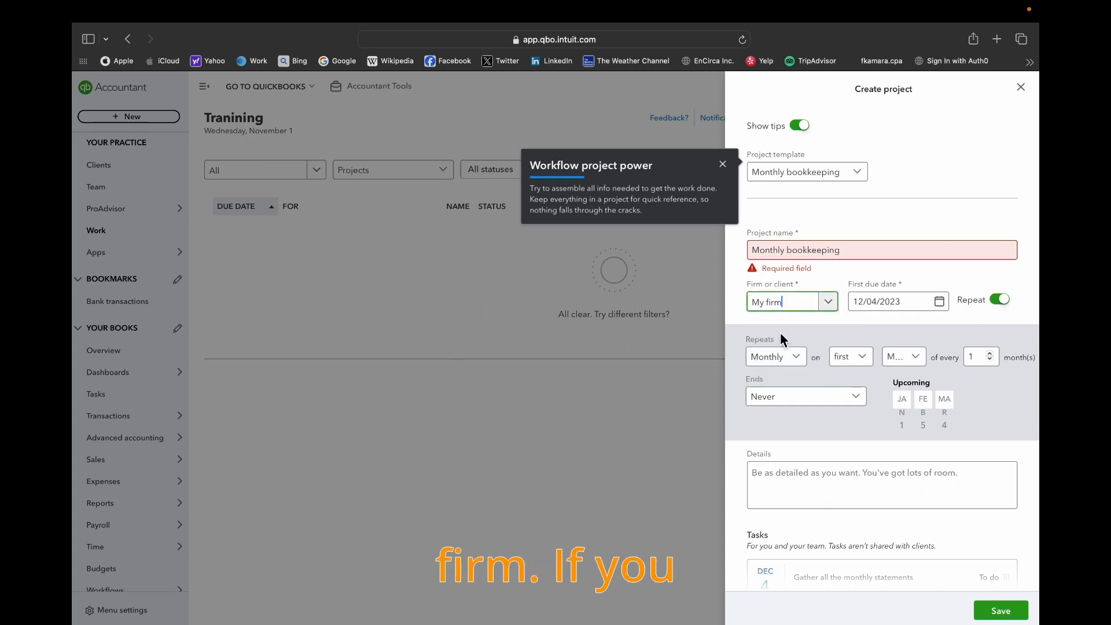
left_click(833, 308)
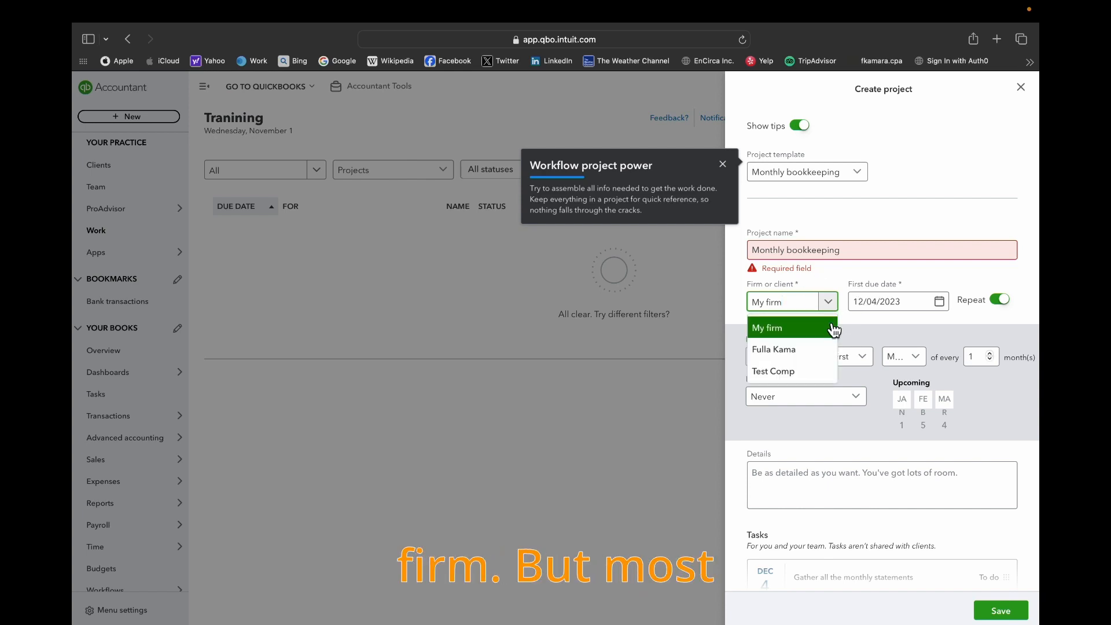
left_click(800, 359)
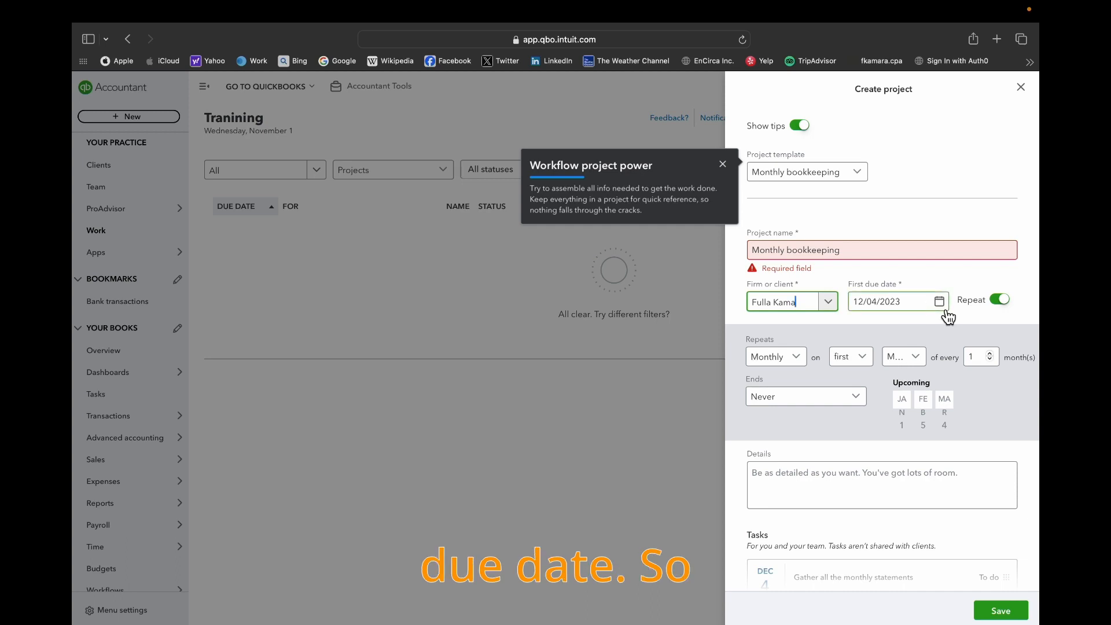
- Turn the project's Repeat option off and back on
scroll(920, 341, "down", 5)
scroll(922, 346, "up", 5)
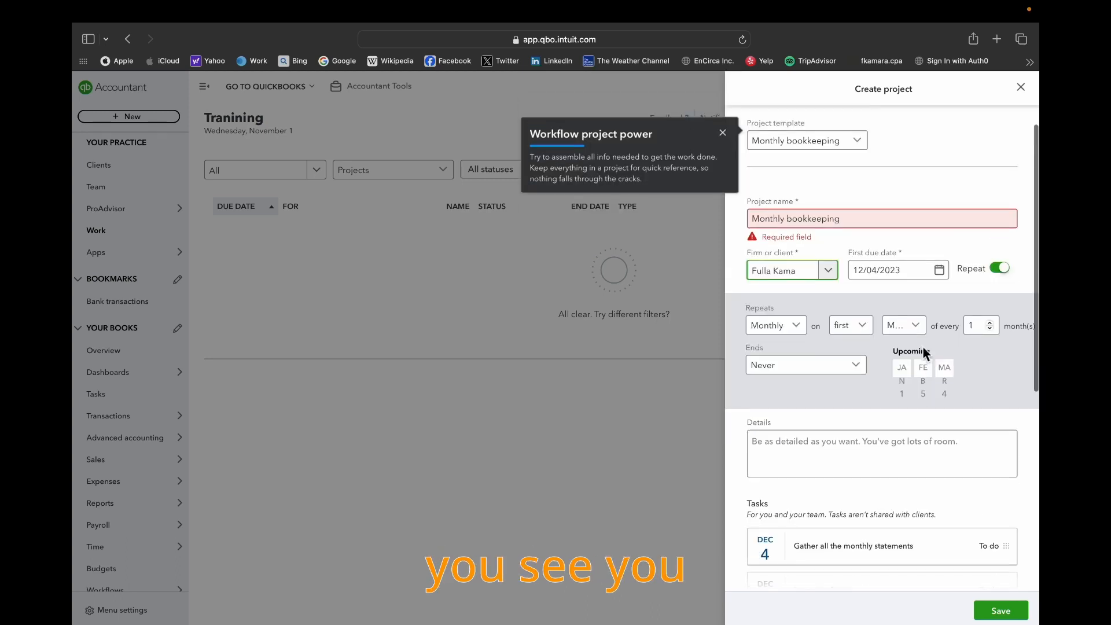
left_click(1002, 273)
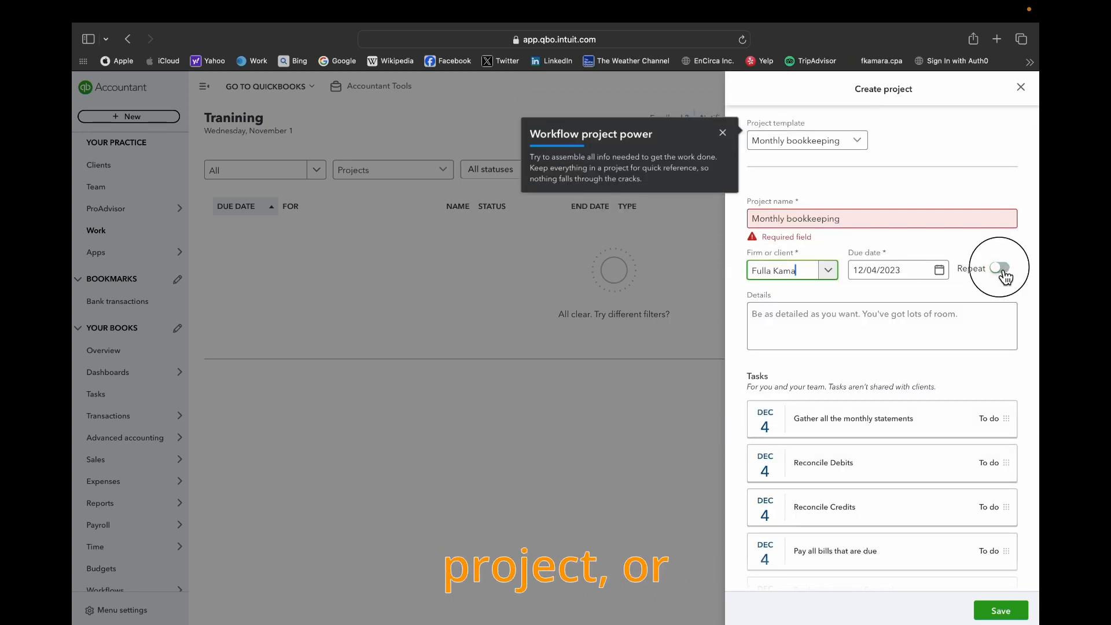
left_click(1002, 272)
left_click(1002, 272)
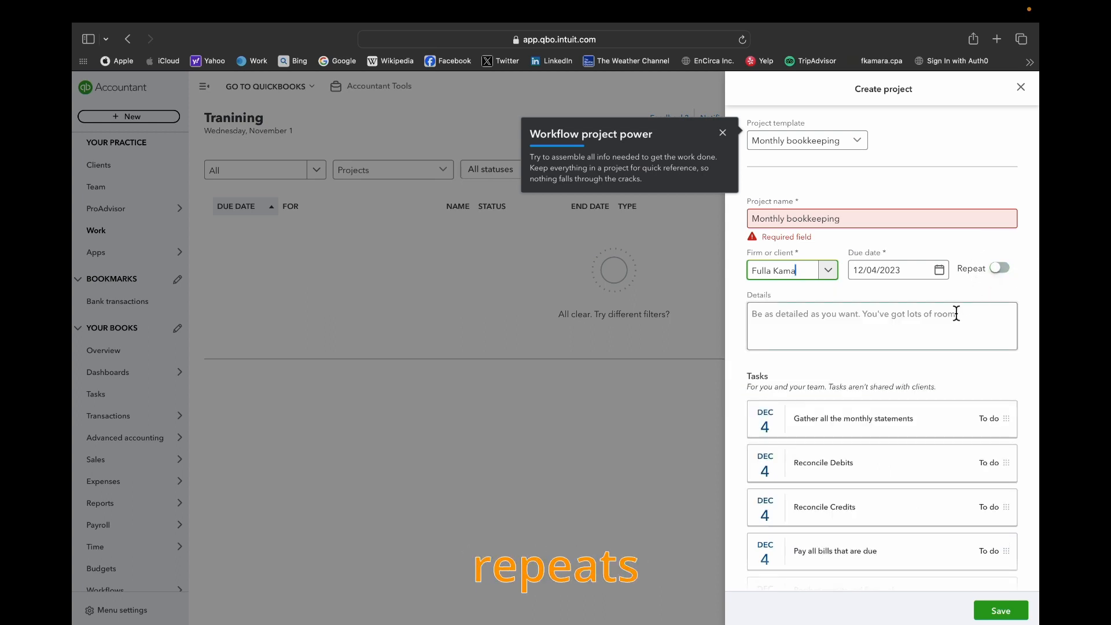
left_click(1000, 272)
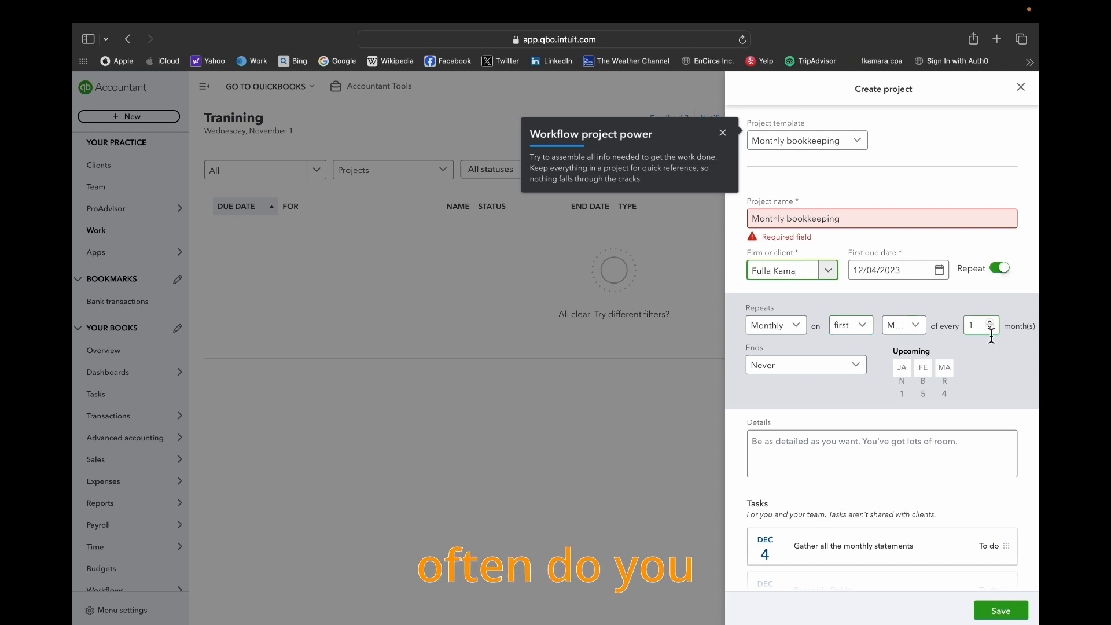
- Set the project's repeat frequency to Yearly, and turn off the Repeat option
left_click(803, 333)
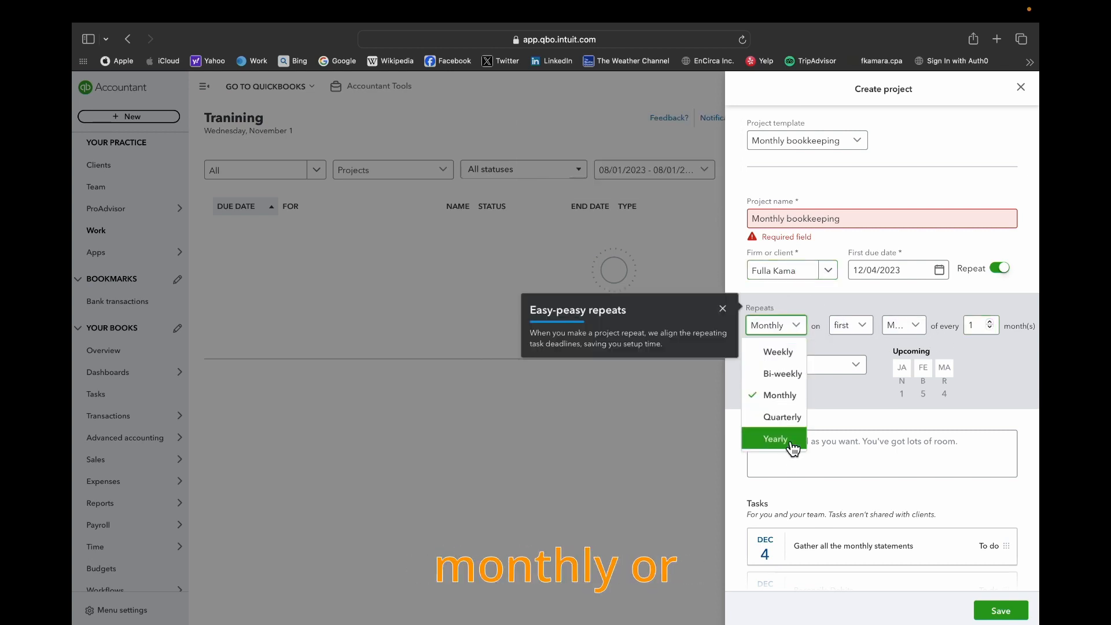
left_click(775, 439)
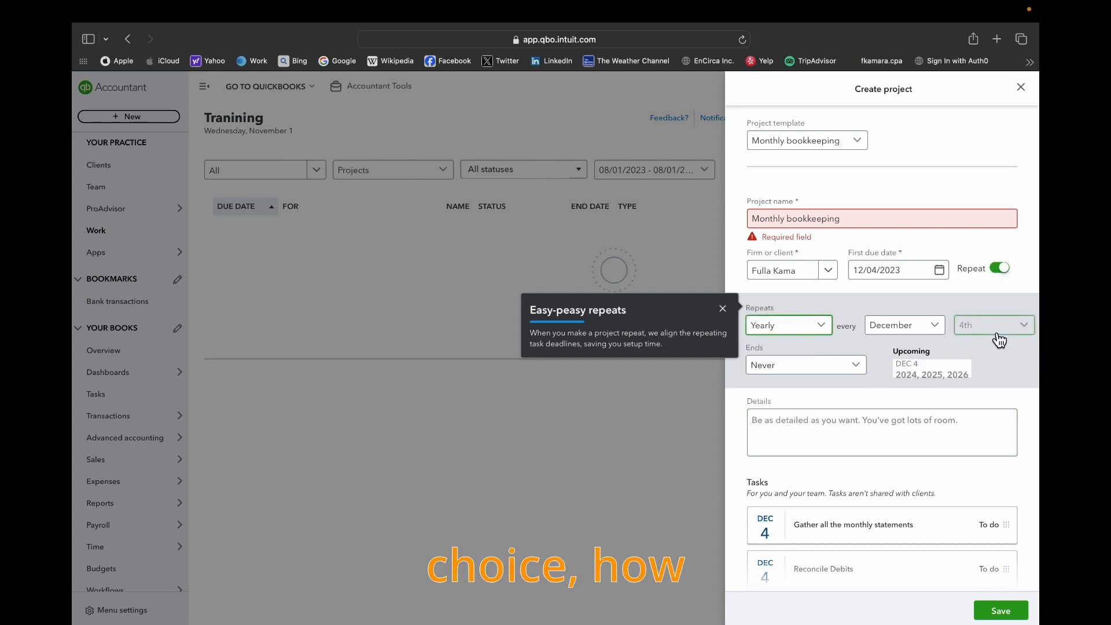
left_click(1008, 275)
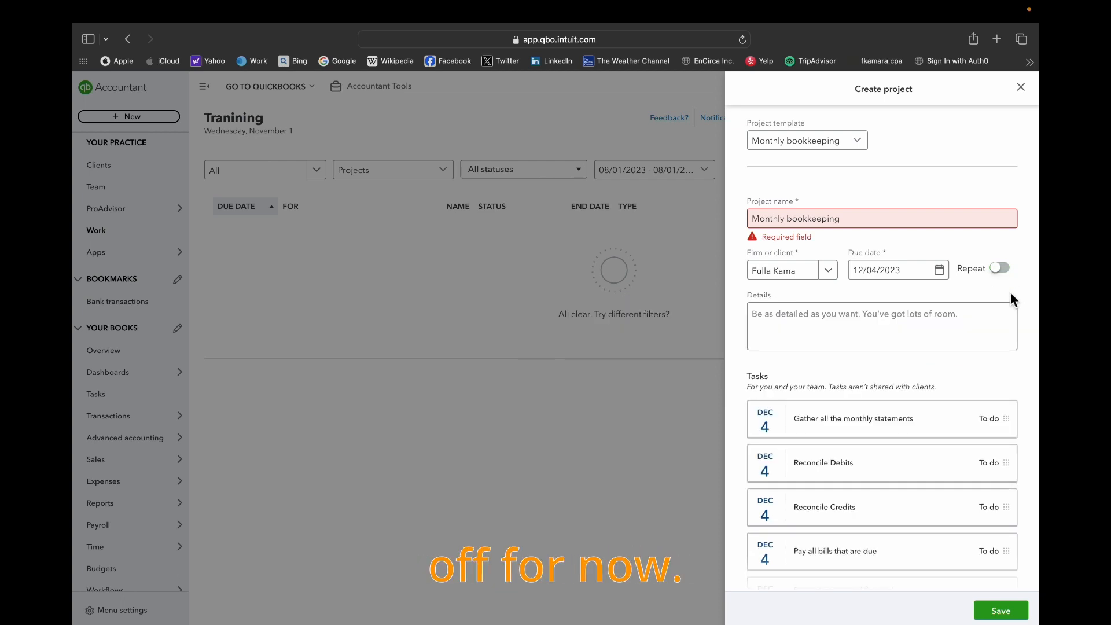
- Open the calendar for the project's due date and close it without choosing another date
left_click(937, 307)
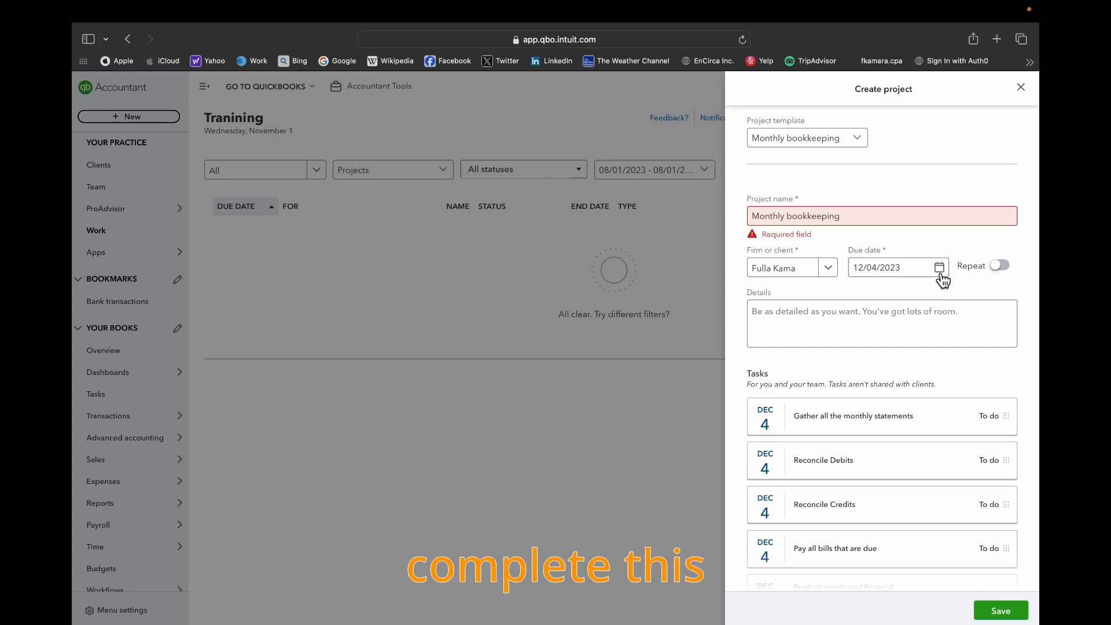
scroll(925, 368, "down", 2)
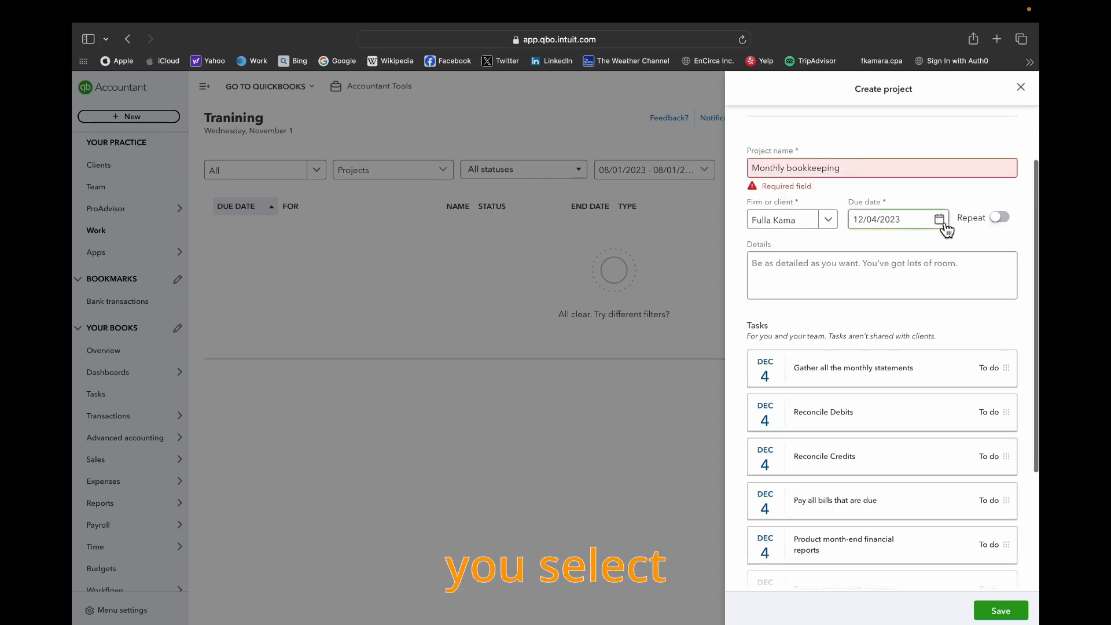
left_click(938, 219)
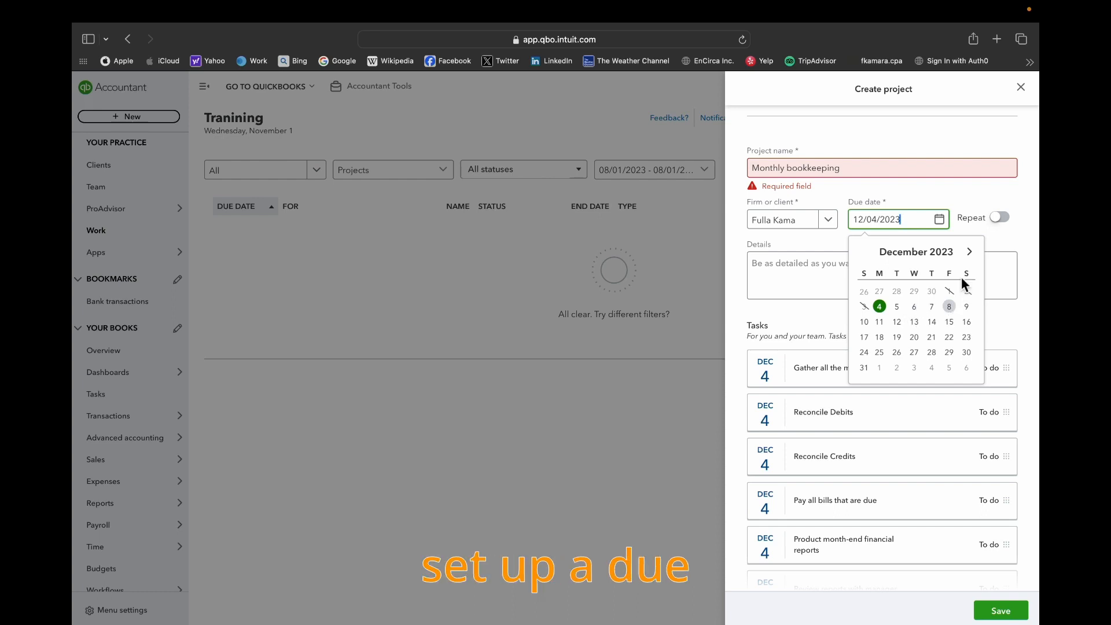
left_click(991, 248)
scroll(925, 295, "up", 2)
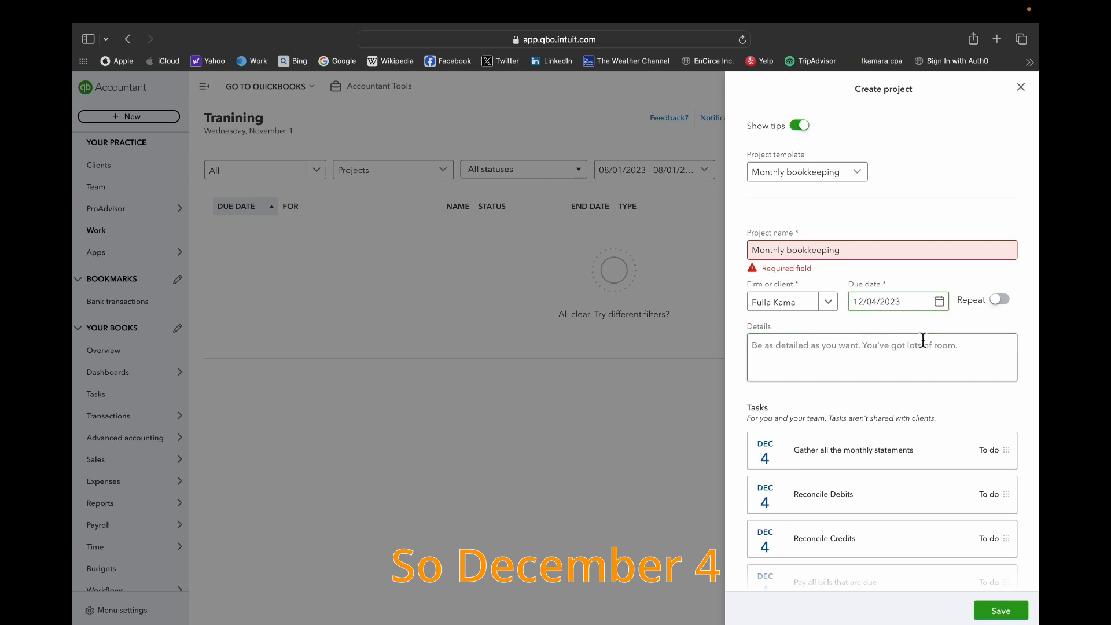
- Expand the Gather all the monthly statements task, view its details, hide them, and collapse the task
scroll(927, 366, "down", 2)
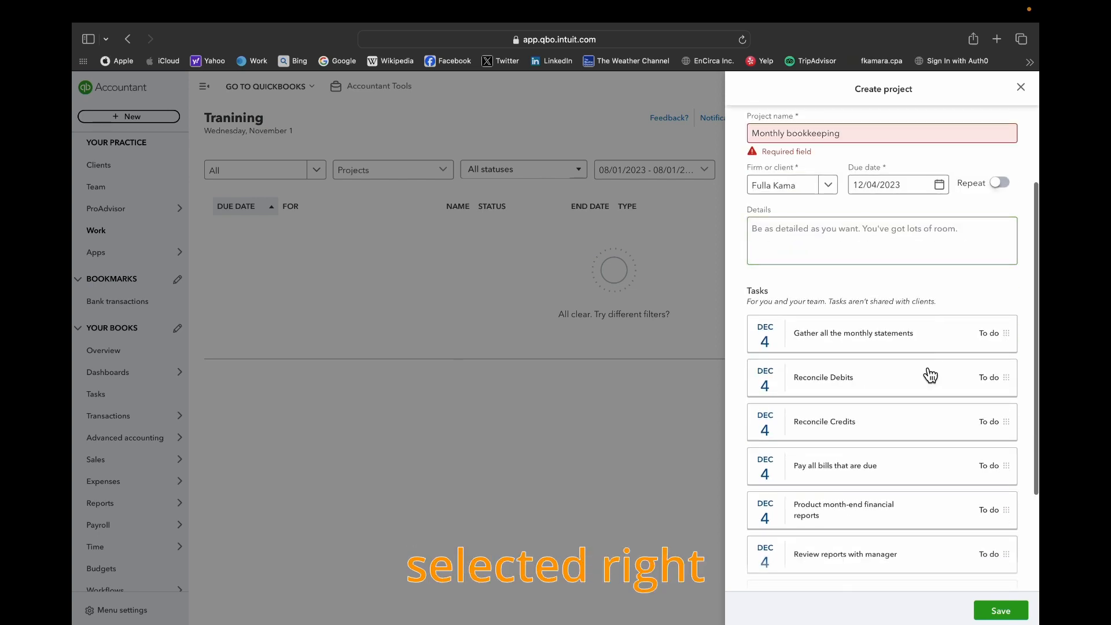
left_click(888, 341)
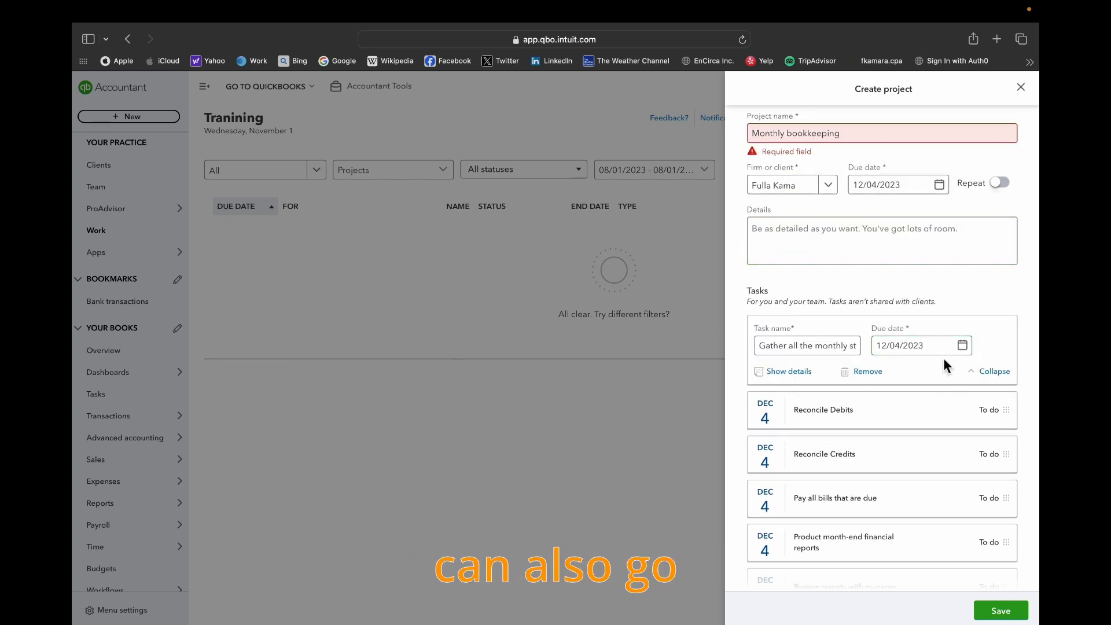
scroll(953, 386, "down", 1)
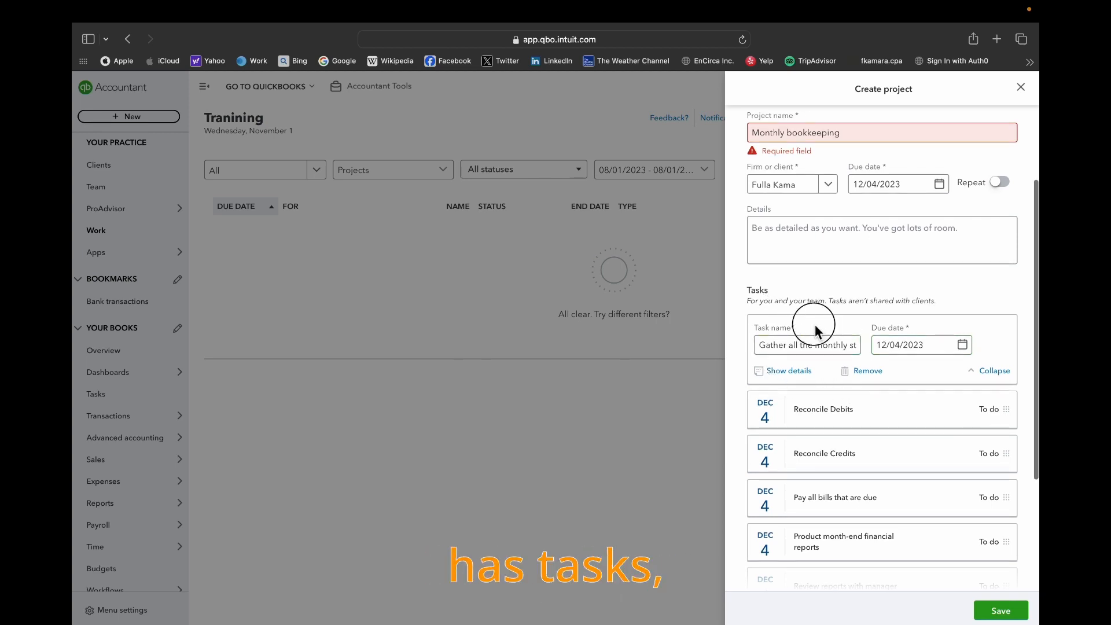
left_click(723, 330)
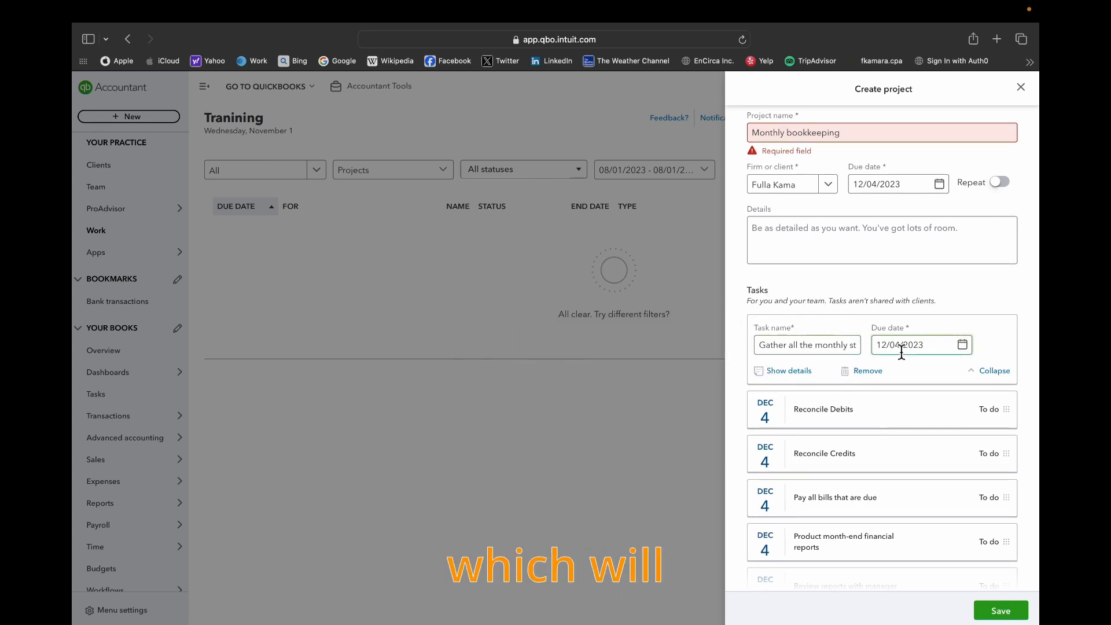
scroll(901, 348, "up", 4)
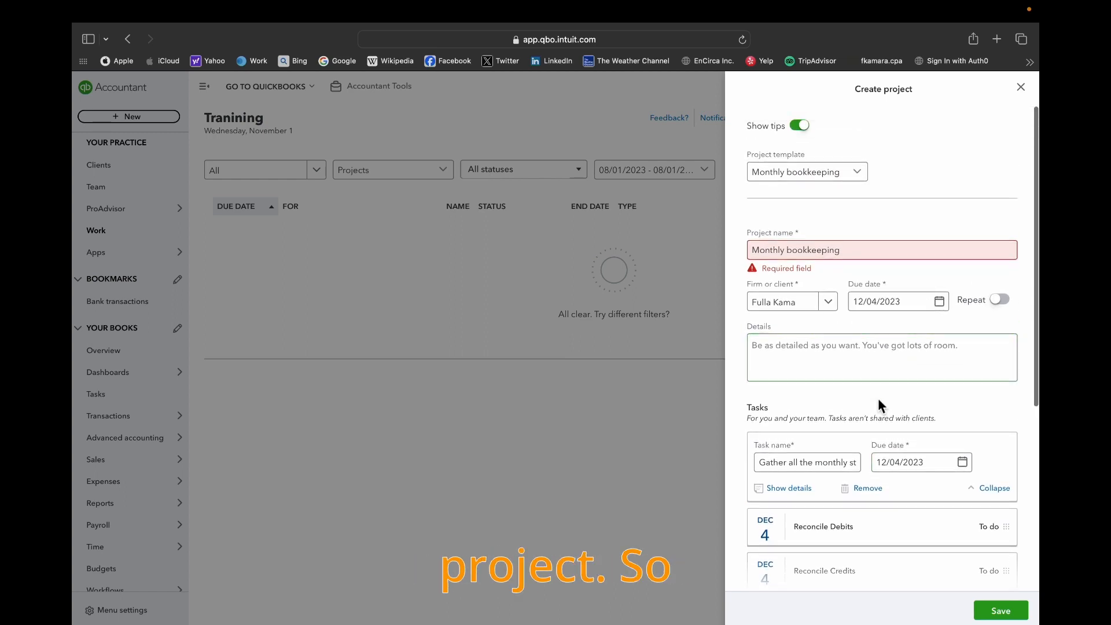
scroll(914, 388, "down", 2)
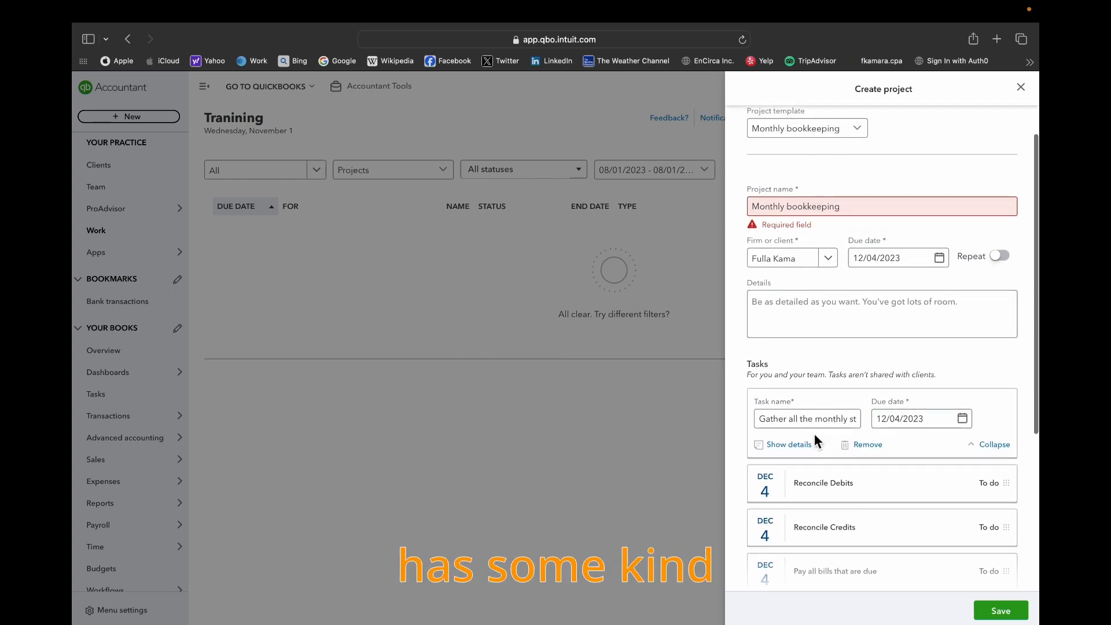
left_click(801, 444)
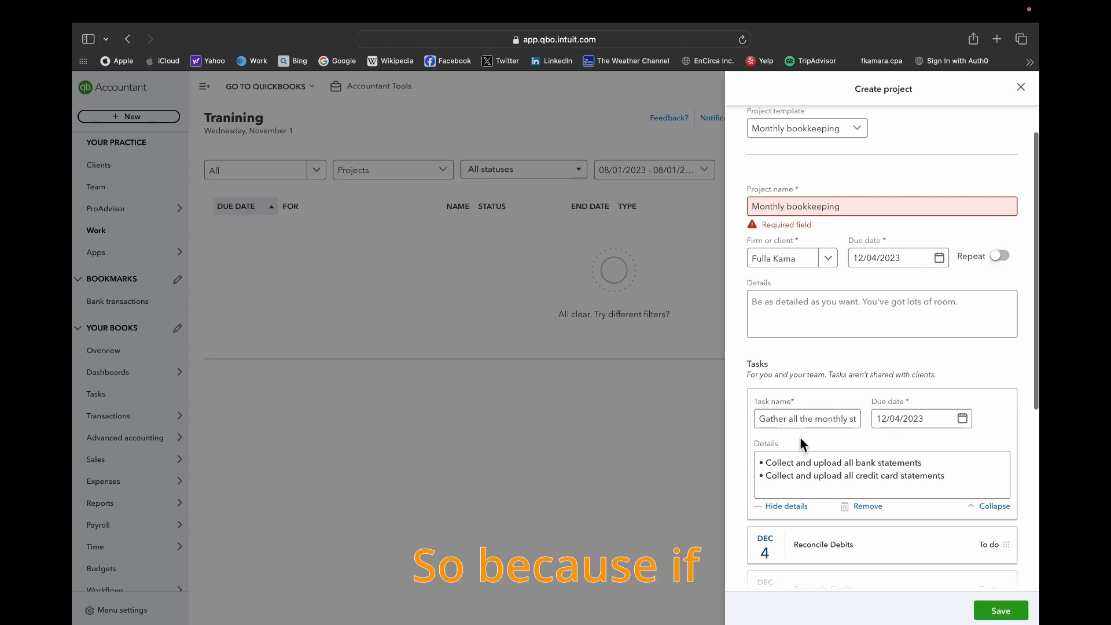
left_click(786, 506)
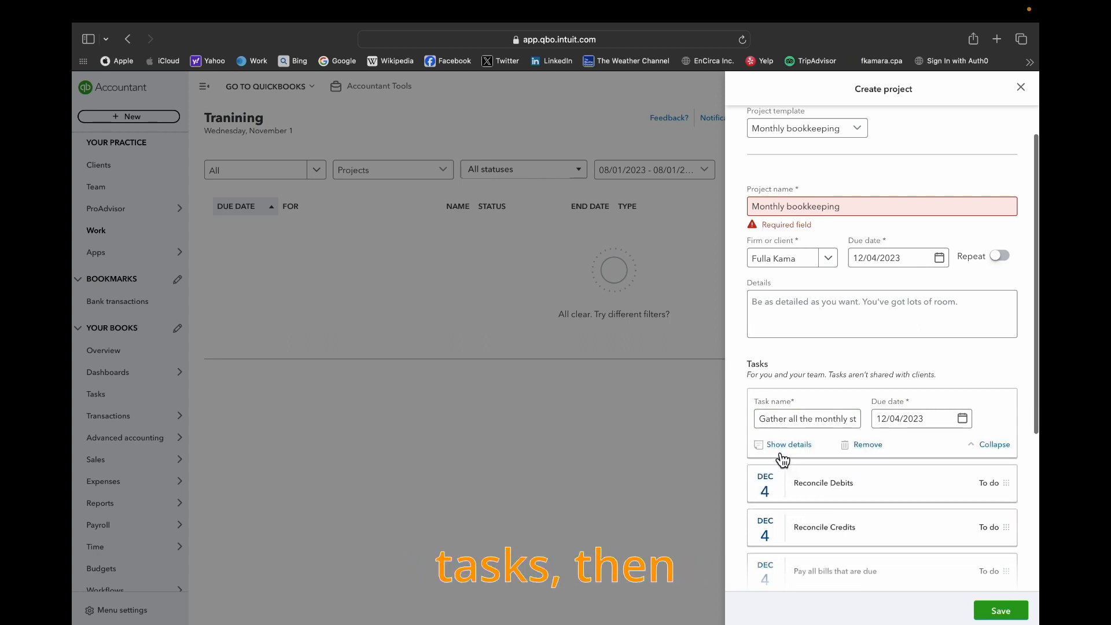
left_click(998, 444)
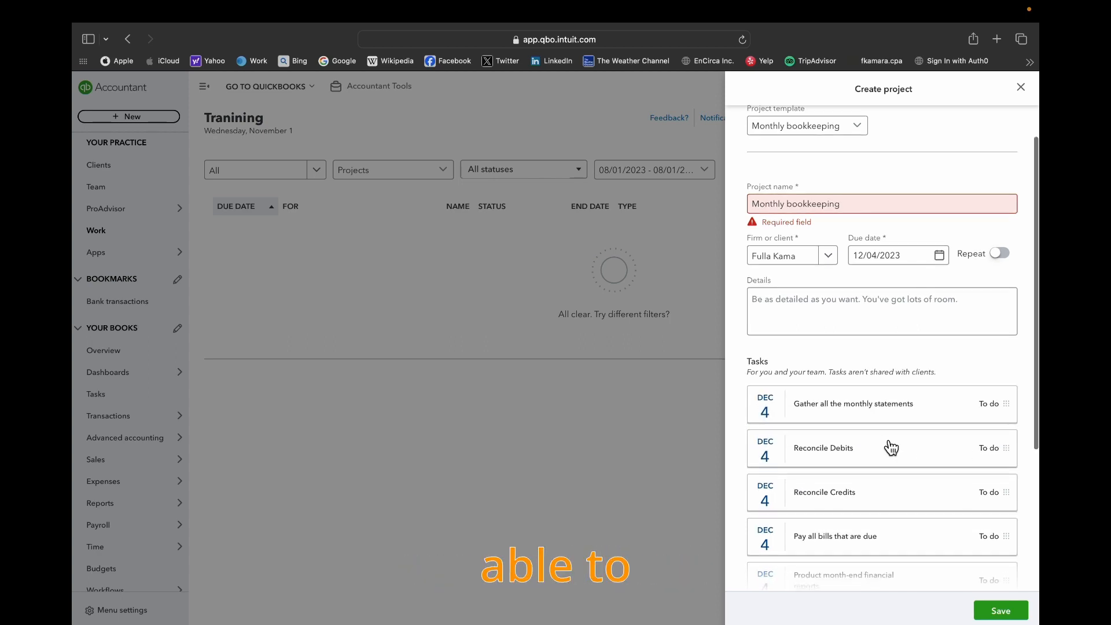
- Set the due date of the Gather all the monthly statements task to 11/01/2023
scroll(891, 448, "down", 5)
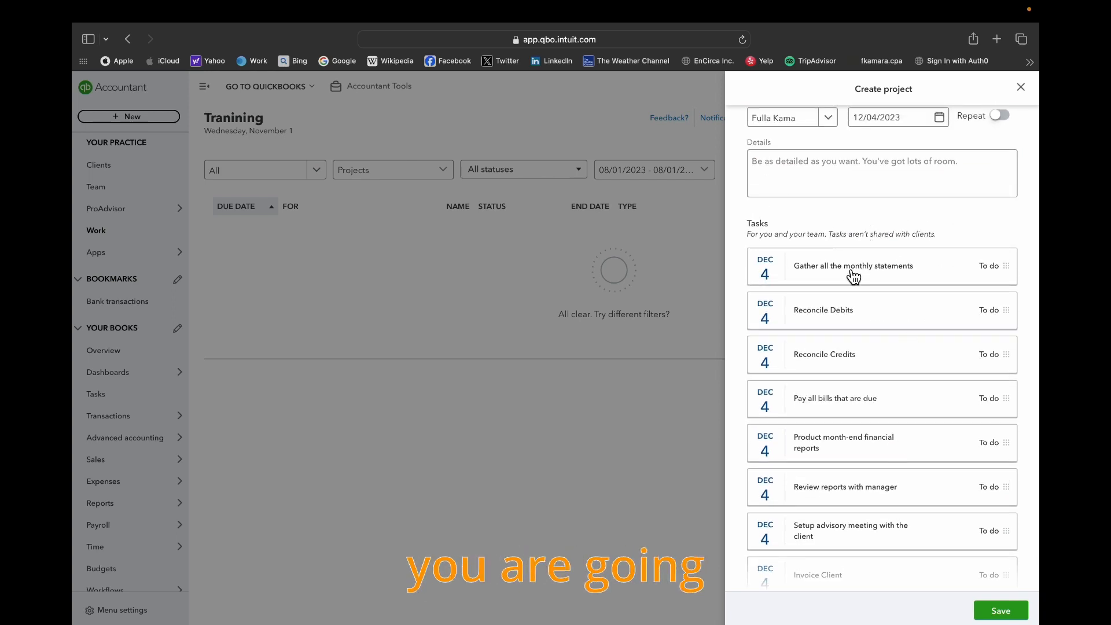
left_click(914, 280)
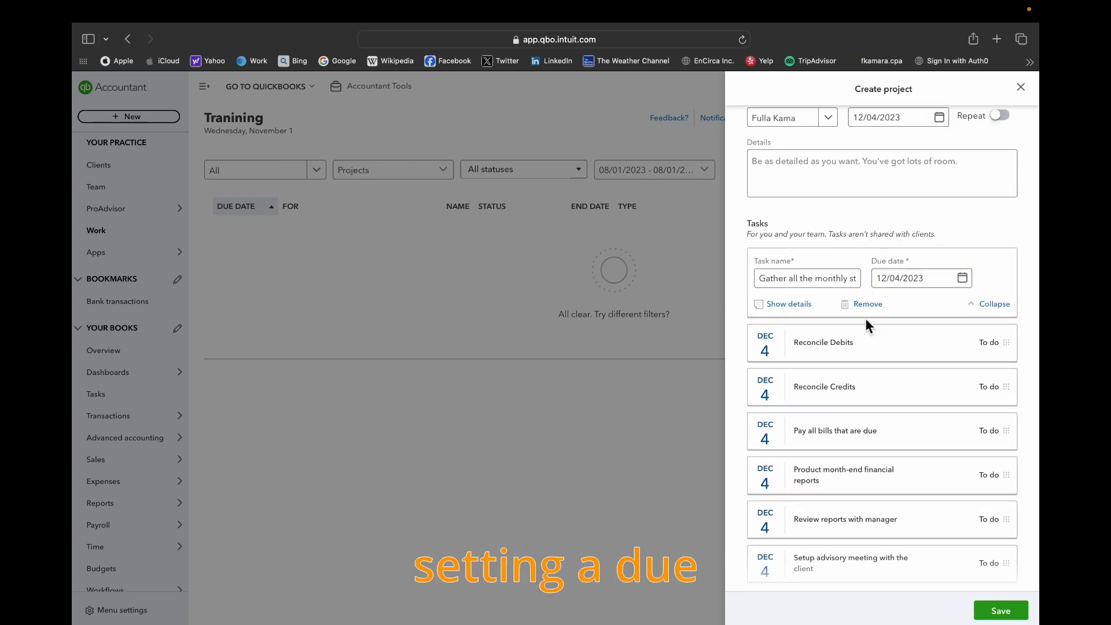
scroll(945, 362, "up", 3)
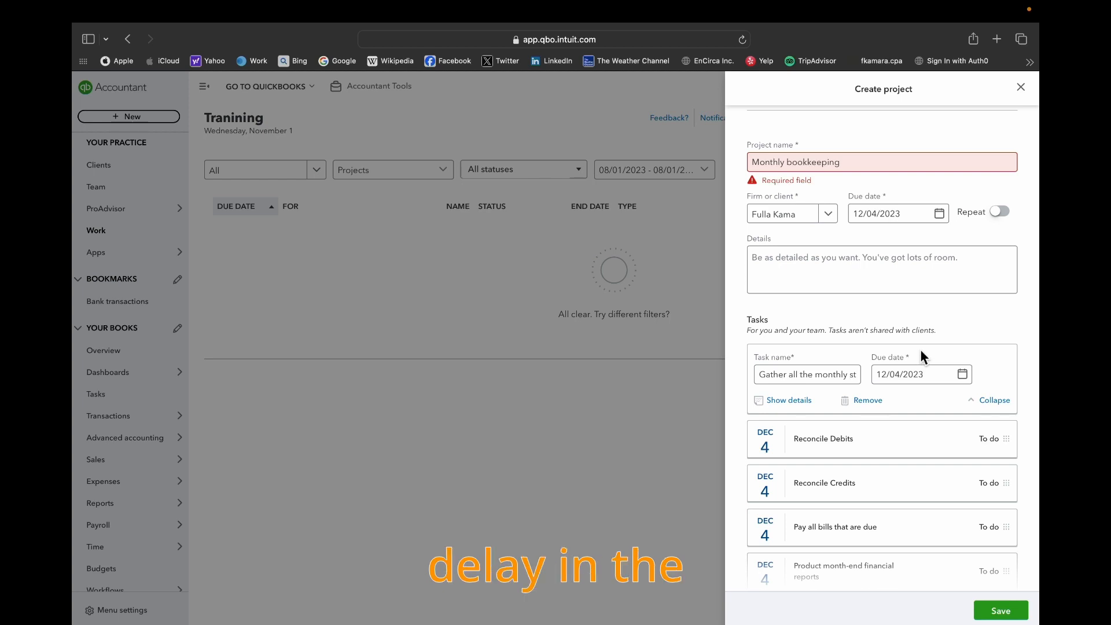
left_click(918, 288)
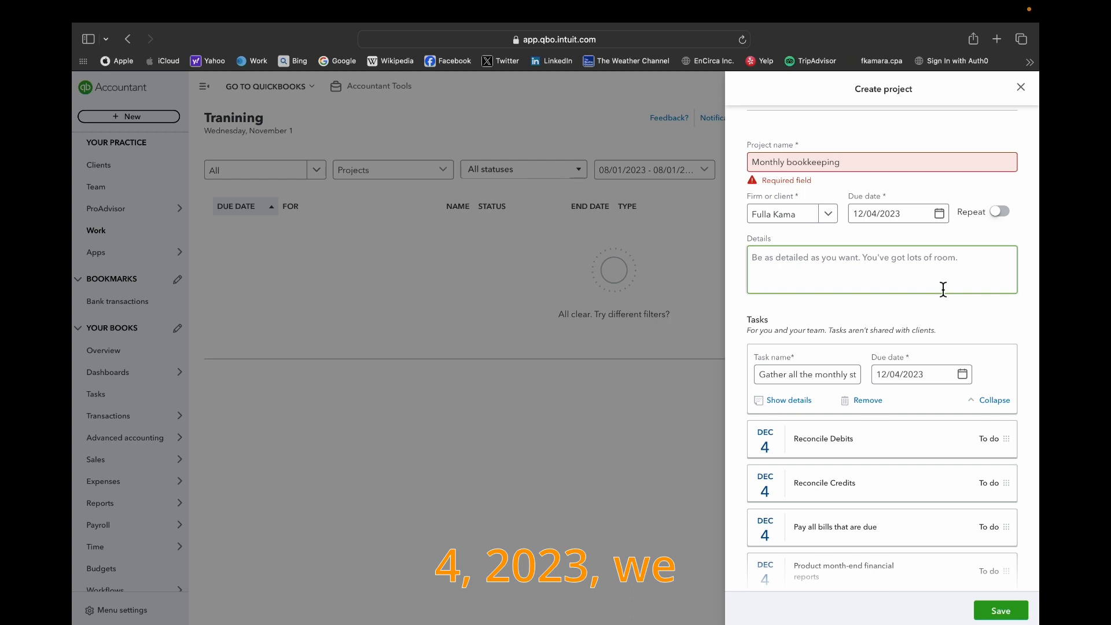
left_click(962, 375)
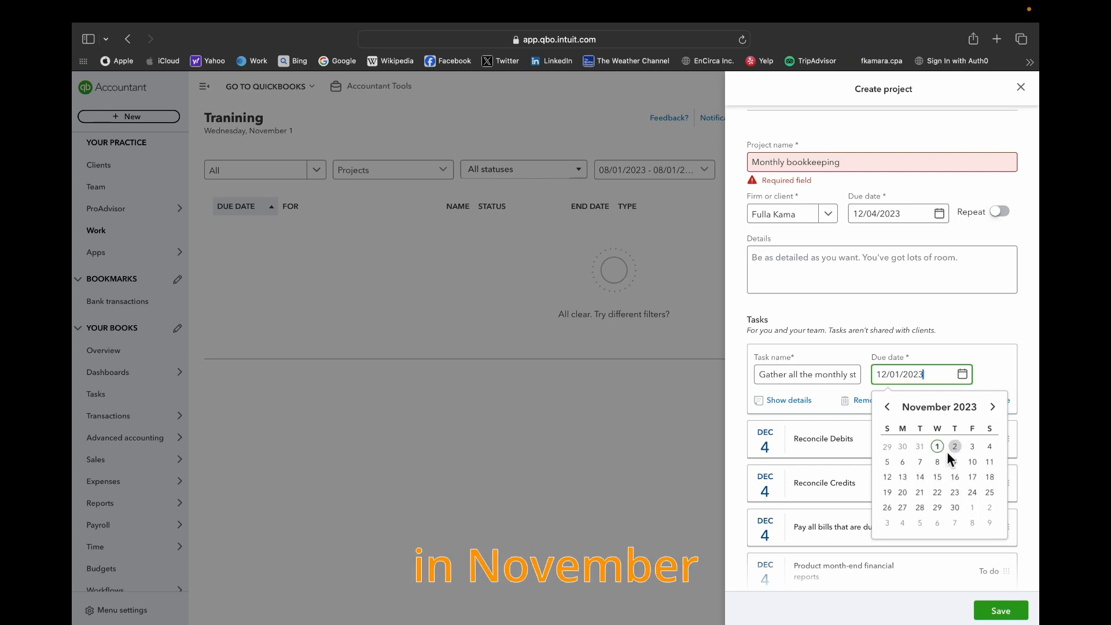
left_click(957, 451)
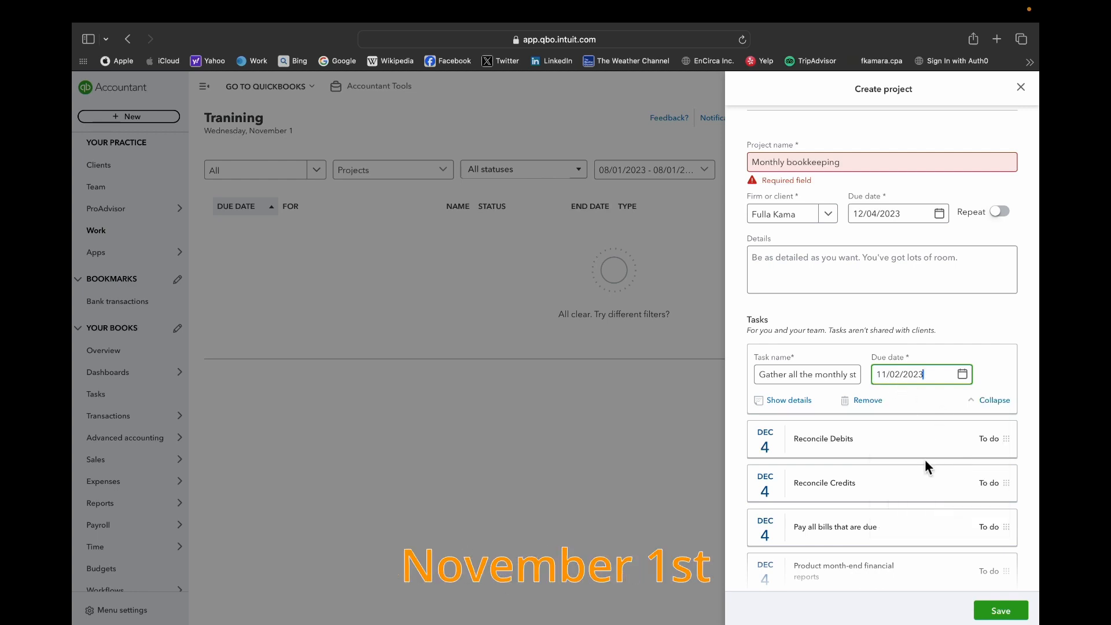
left_click(938, 451)
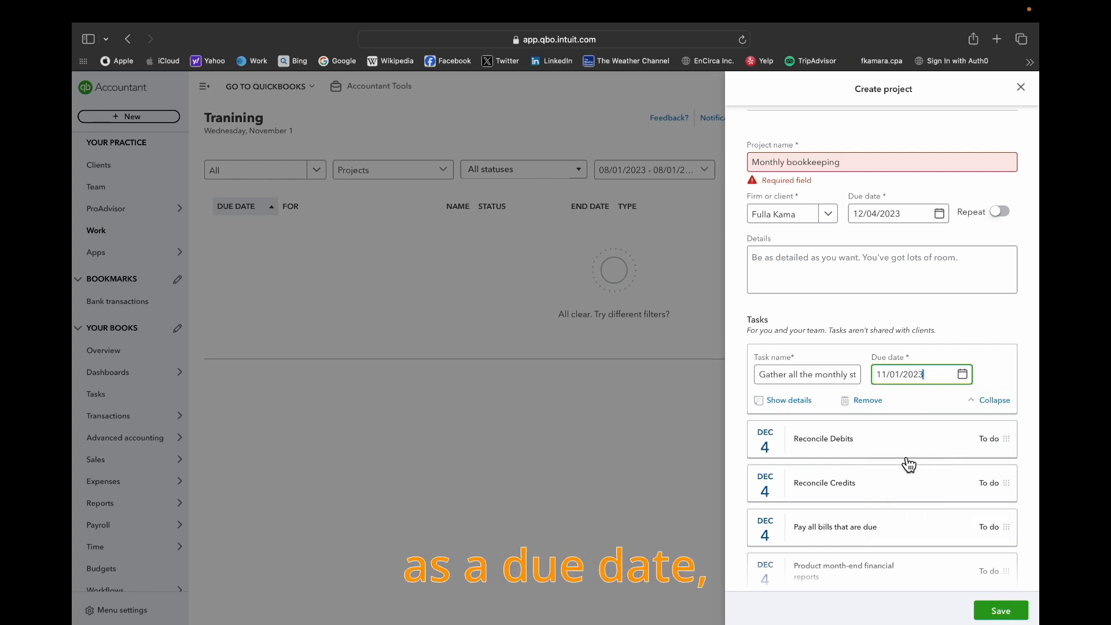
- Check which December 2023 dates the task's due date calendar allows, and reselect November 1, 2023
left_click(962, 375)
left_click(992, 407)
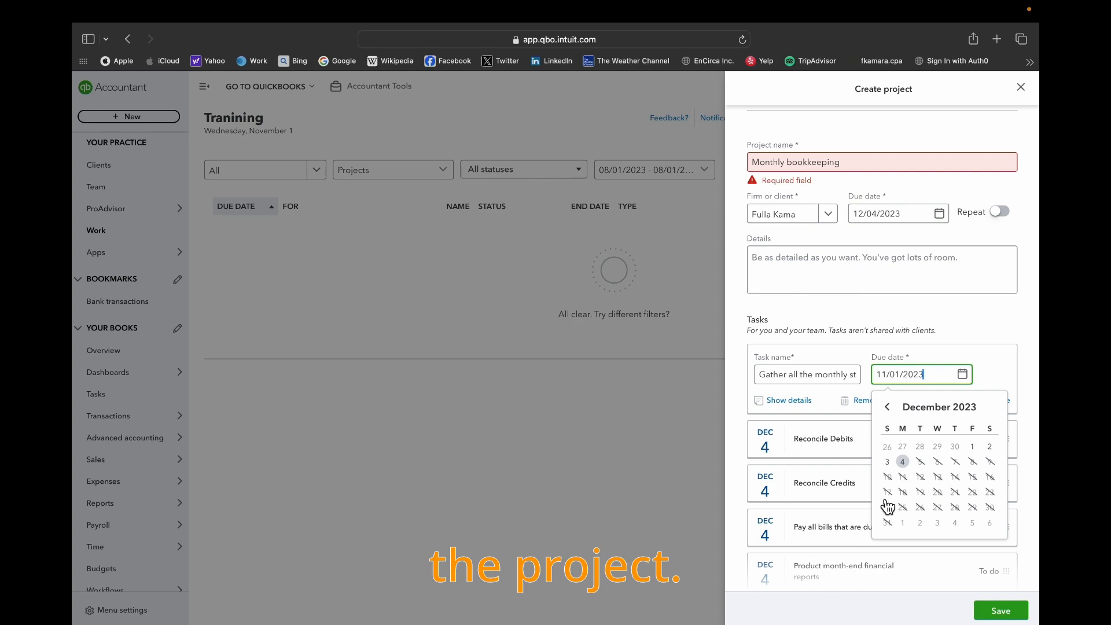
left_click(889, 407)
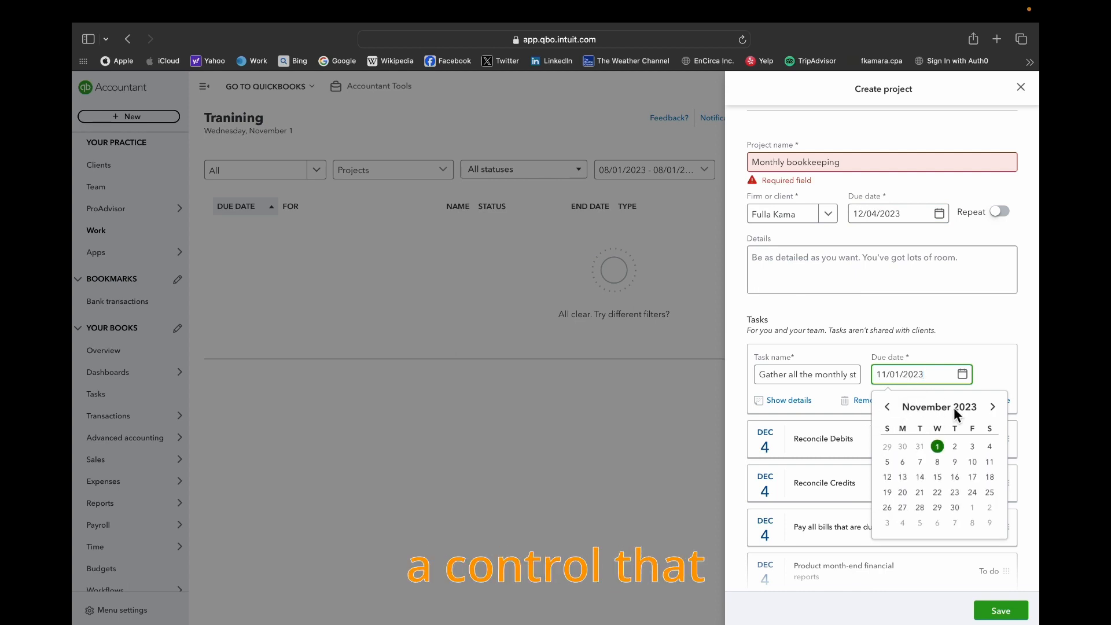
left_click(938, 446)
- Collapse the Gather all the monthly statements task and look over the project's full task list
scroll(940, 460, "down", 2)
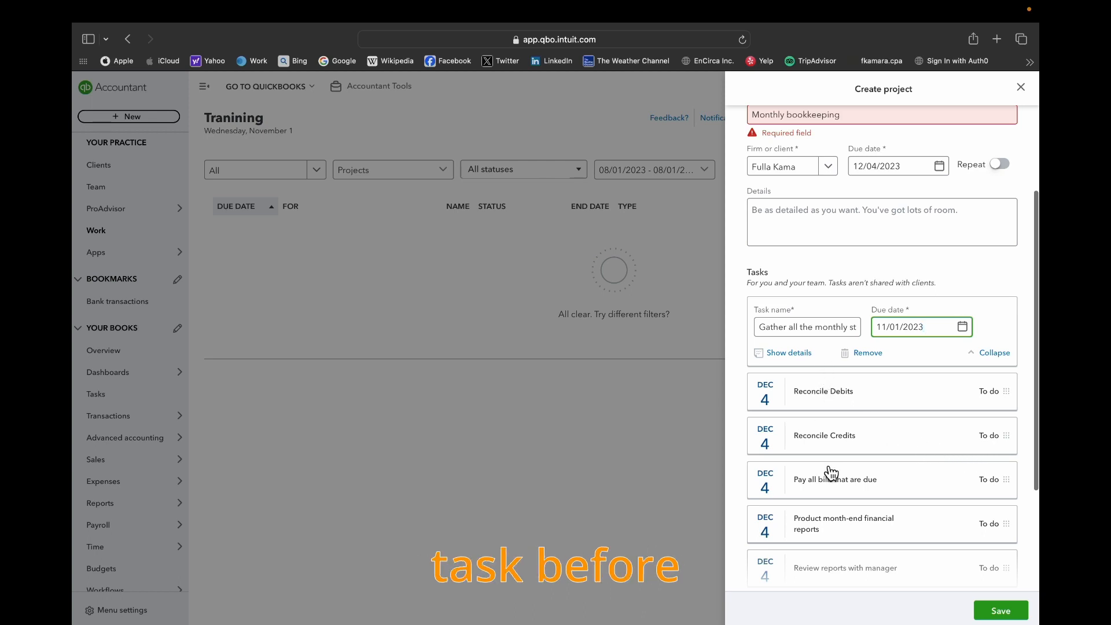
scroll(837, 502, "down", 3)
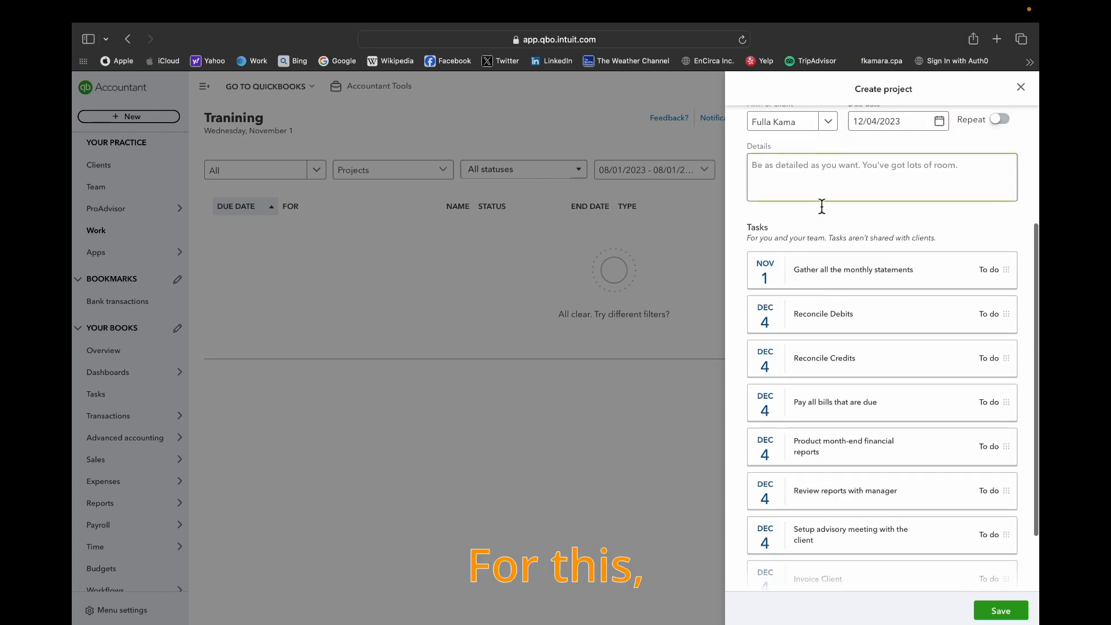
scroll(821, 207, "up", 4)
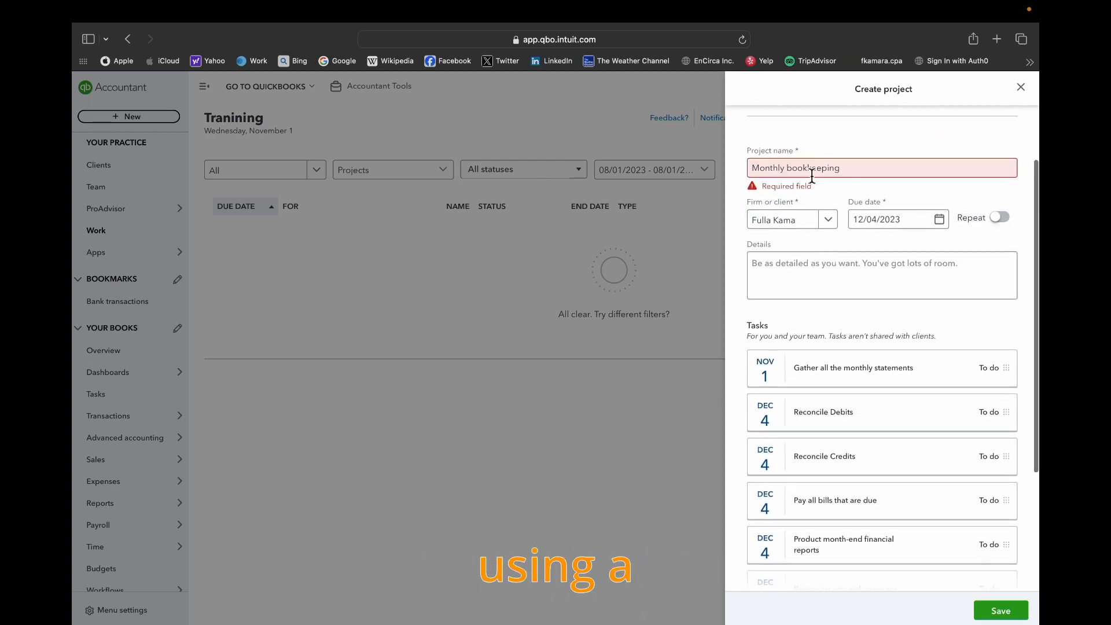
scroll(831, 312, "down", 6)
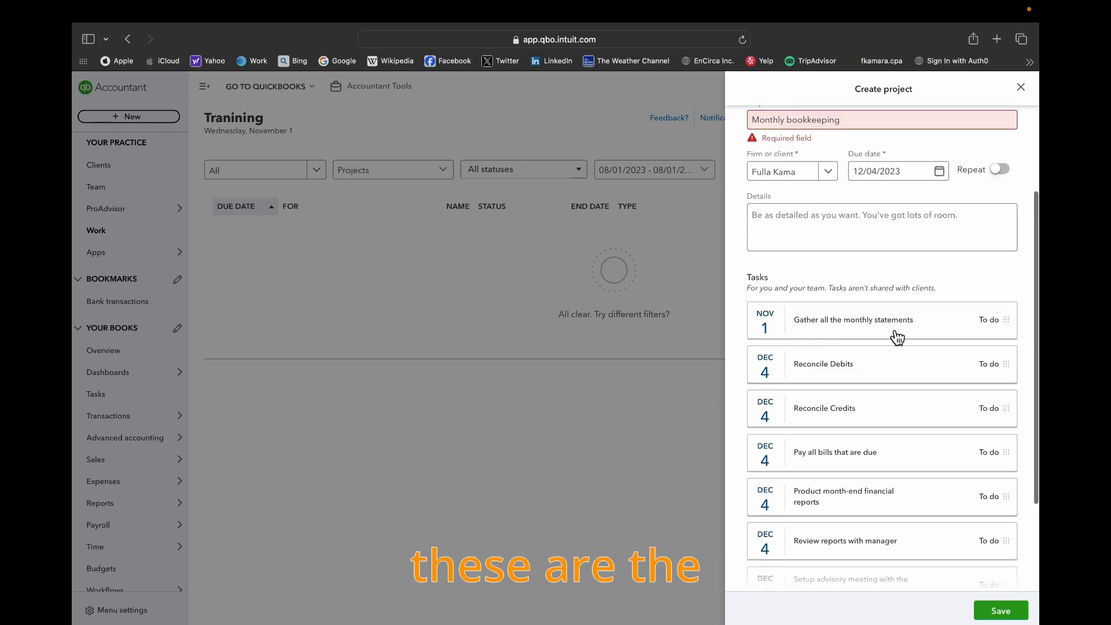
scroll(885, 338, "up", 9)
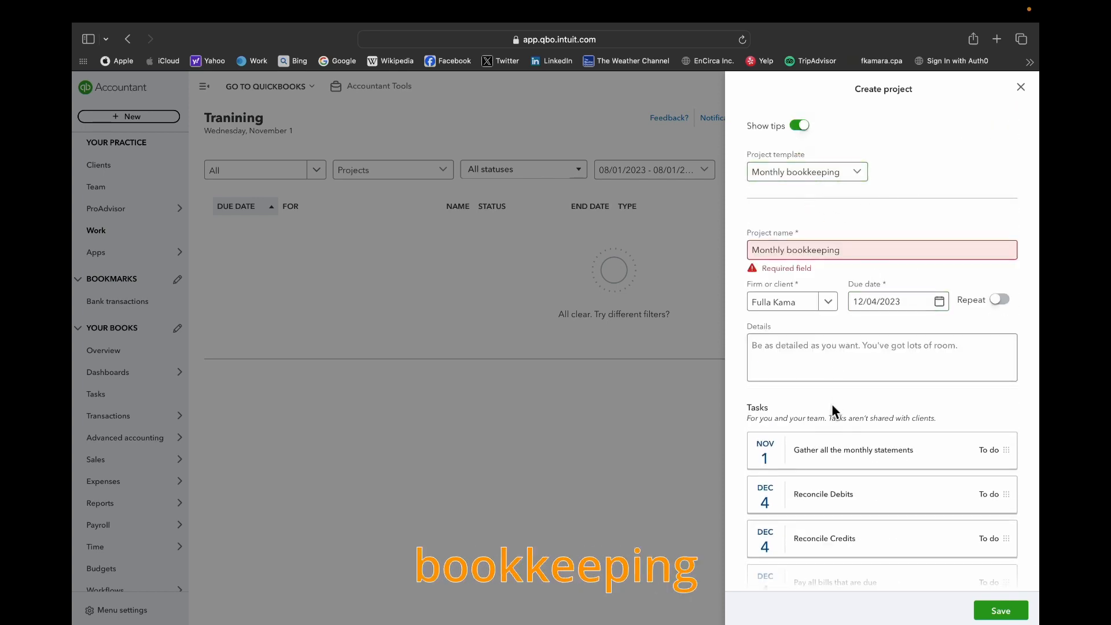
scroll(845, 427, "down", 9)
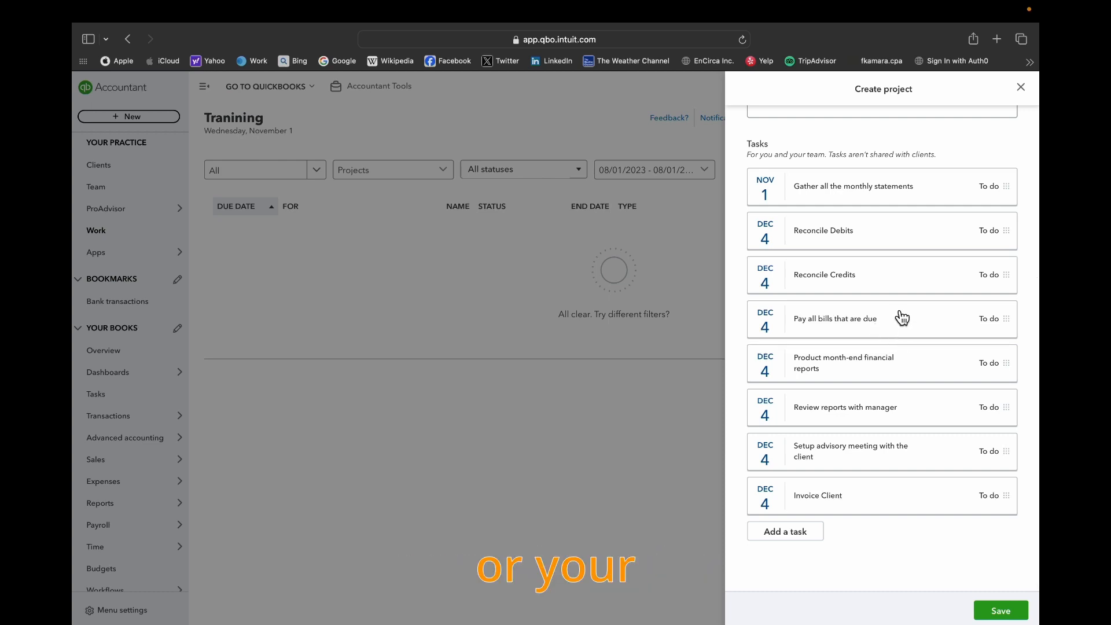
- Expand the Reconcile Debits task, look over the remaining tasks and their reorder handles, and collapse it
left_click(922, 239)
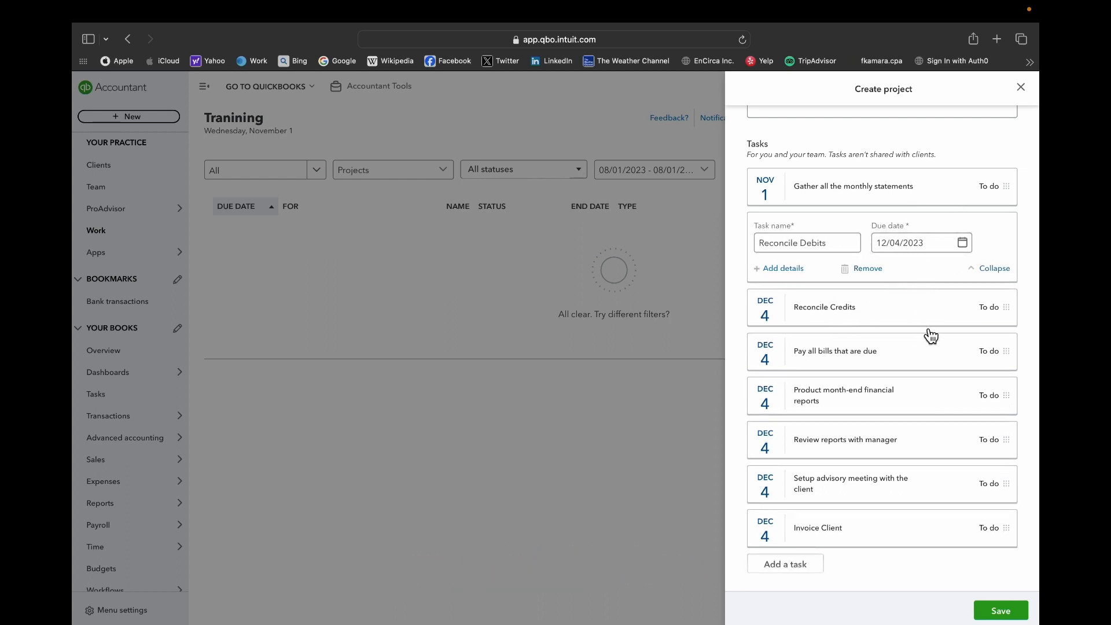
scroll(932, 387, "down", 1)
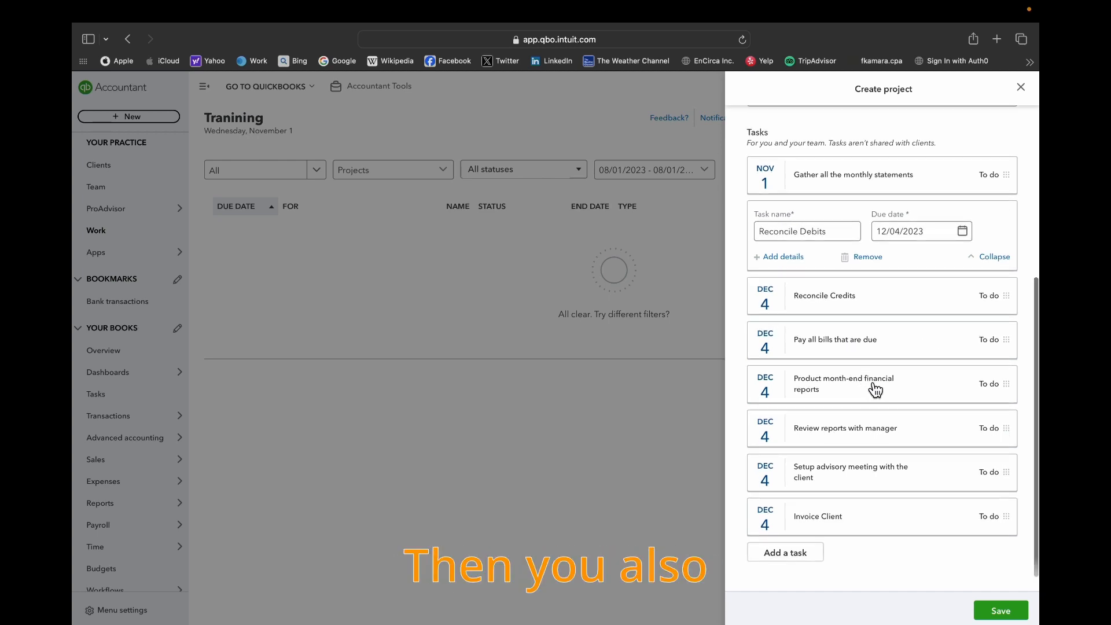
scroll(885, 398, "down", 1)
scroll(856, 399, "down", 2)
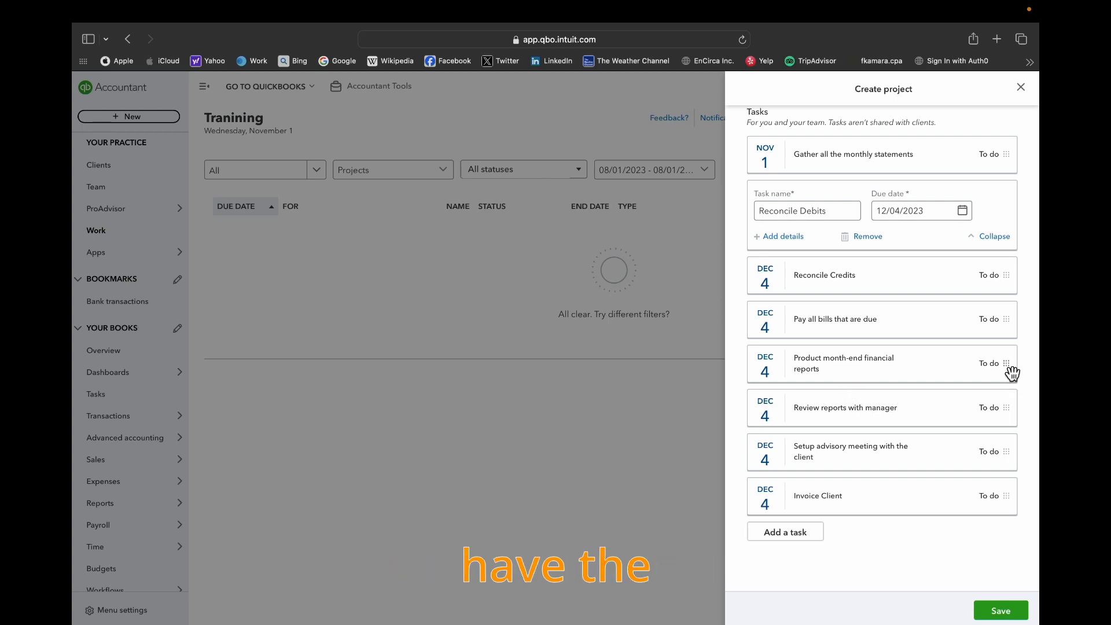
mouse_move(1011, 372)
left_mouse_down()
mouse_move(1011, 324)
mouse_move(1013, 375)
left_mouse_up()
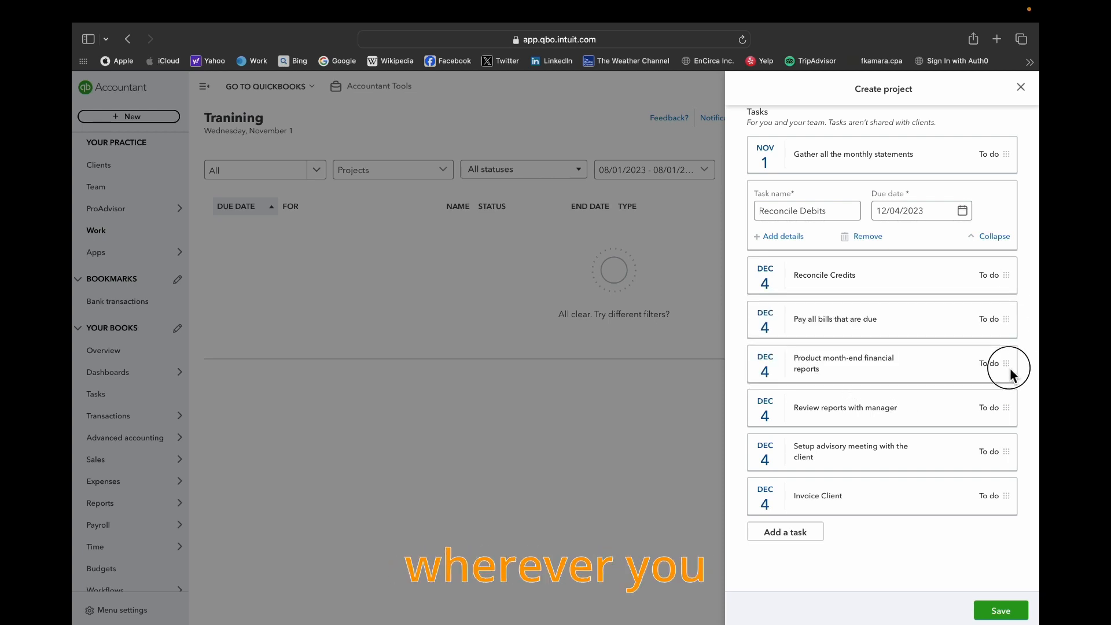
scroll(927, 384, "up", 1)
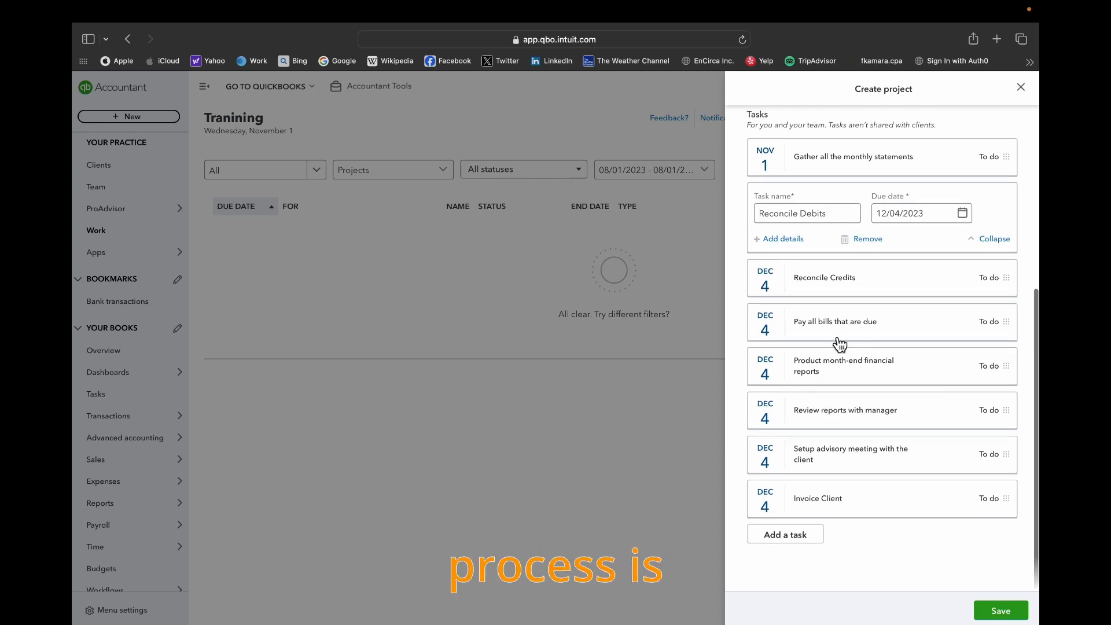
scroll(889, 417, "up", 2)
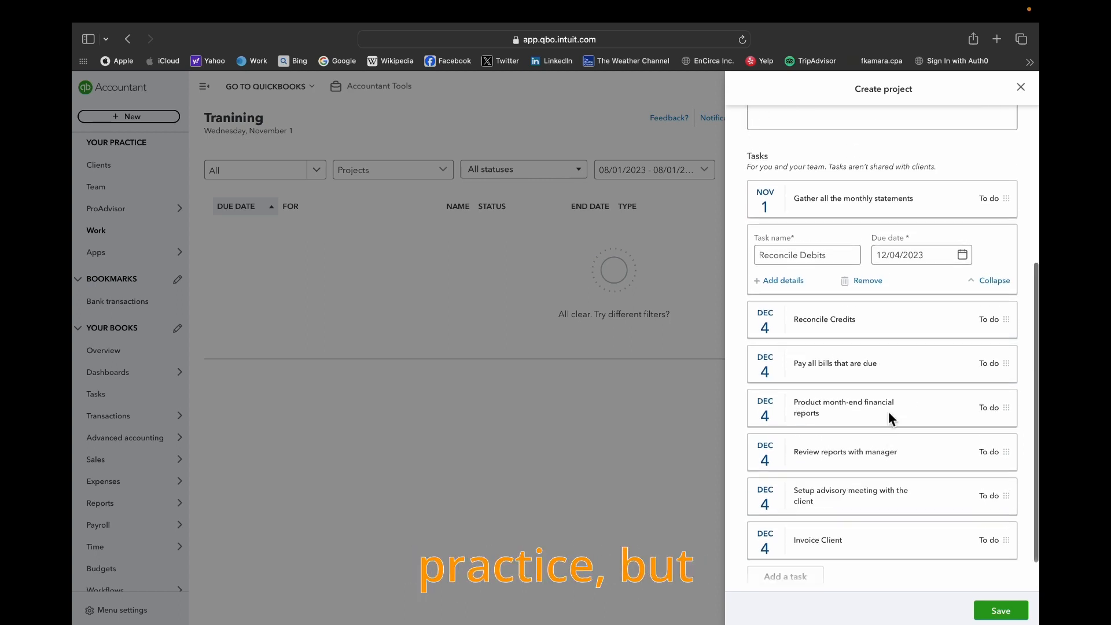
scroll(888, 418, "up", 3)
scroll(891, 419, "down", 2)
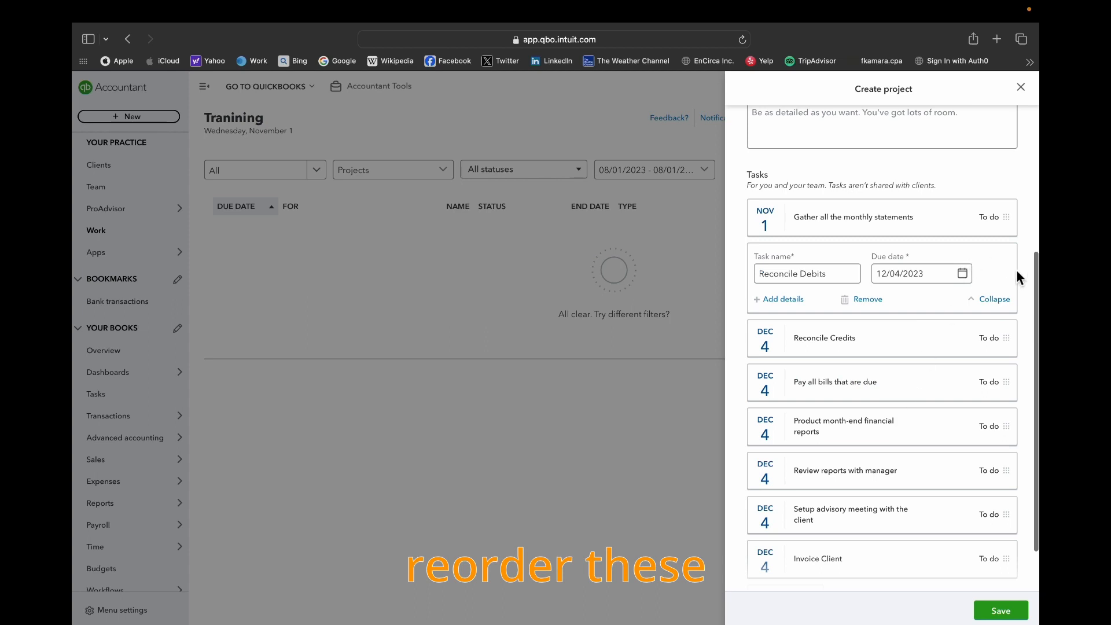
left_click(996, 300)
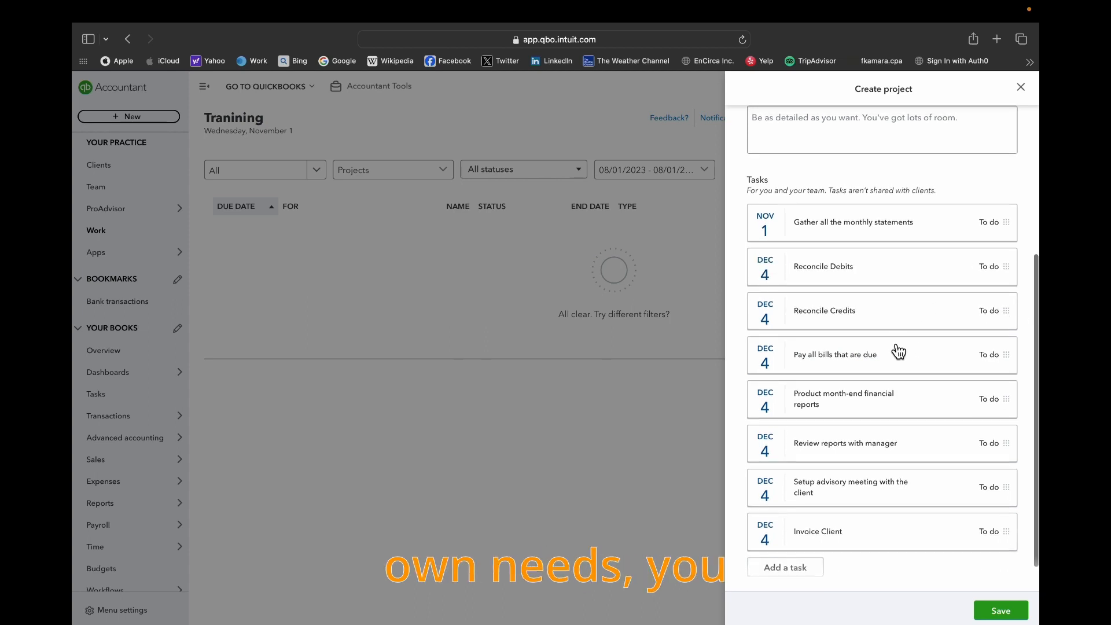
- Add a task named Meeting with the client at the end of the project's task list, due 11/30/2023
scroll(849, 375, "down", 1)
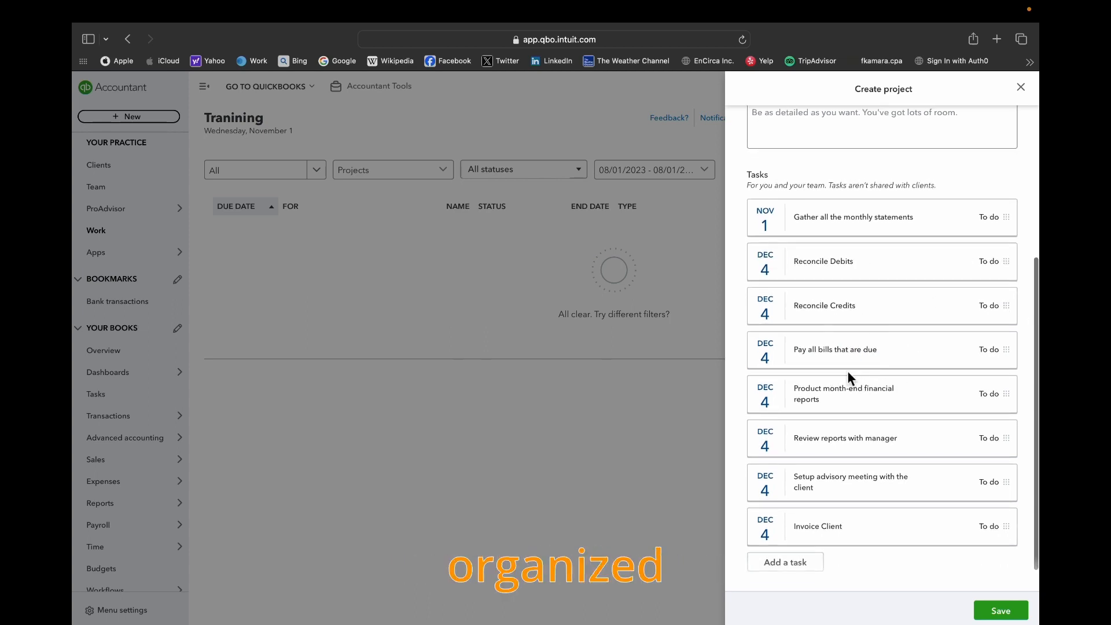
scroll(849, 376, "down", 1)
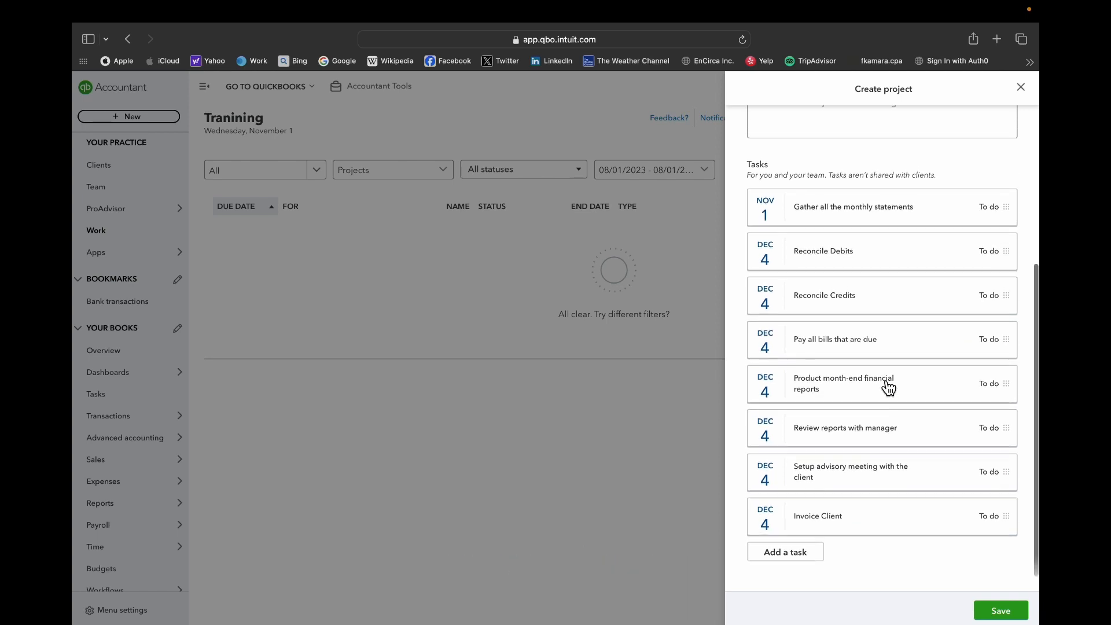
scroll(889, 388, "up", 1)
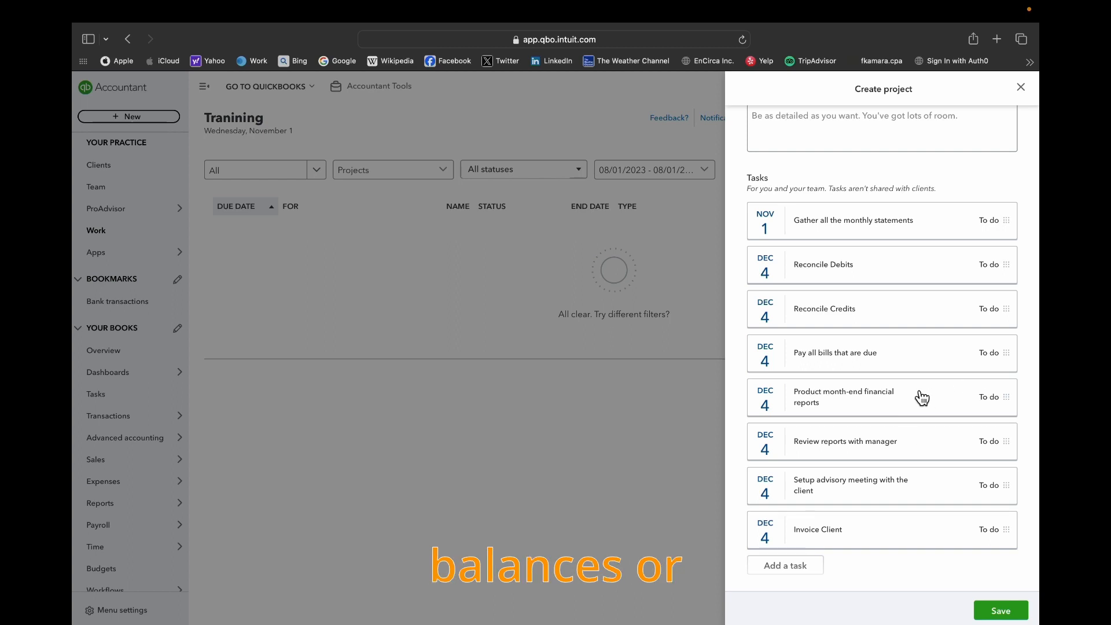
scroll(856, 375, "up", 1)
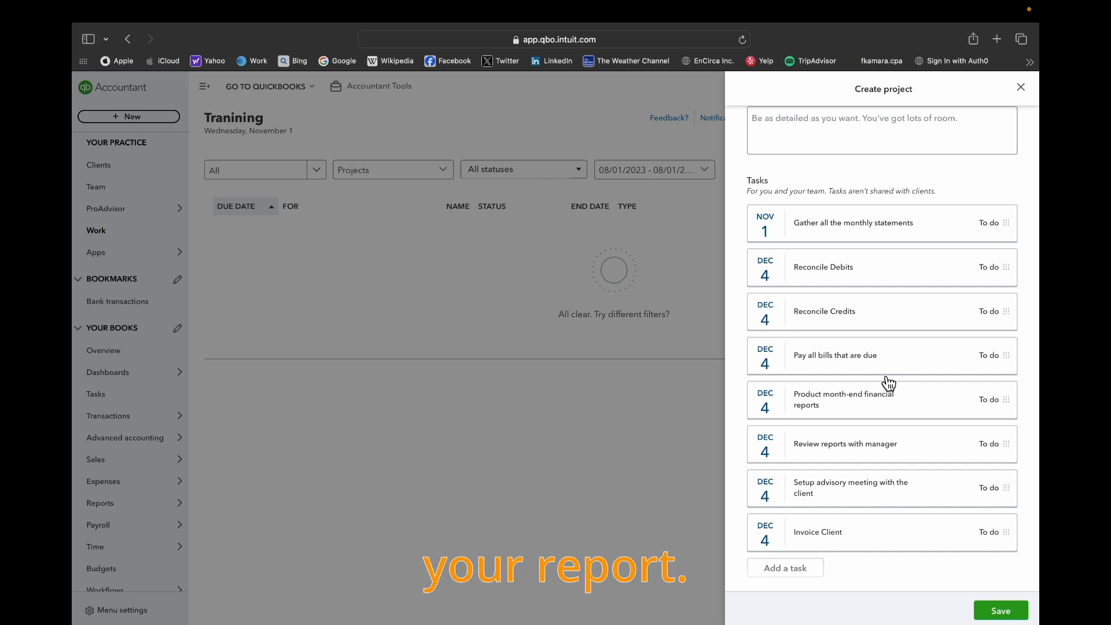
scroll(855, 380, "down", 2)
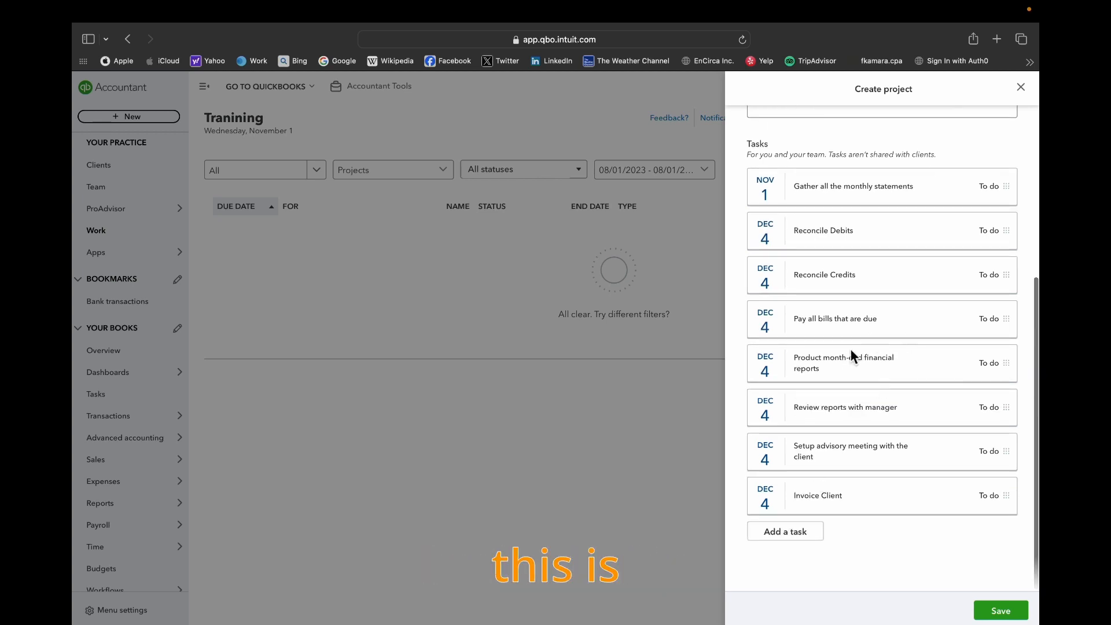
left_click(801, 536)
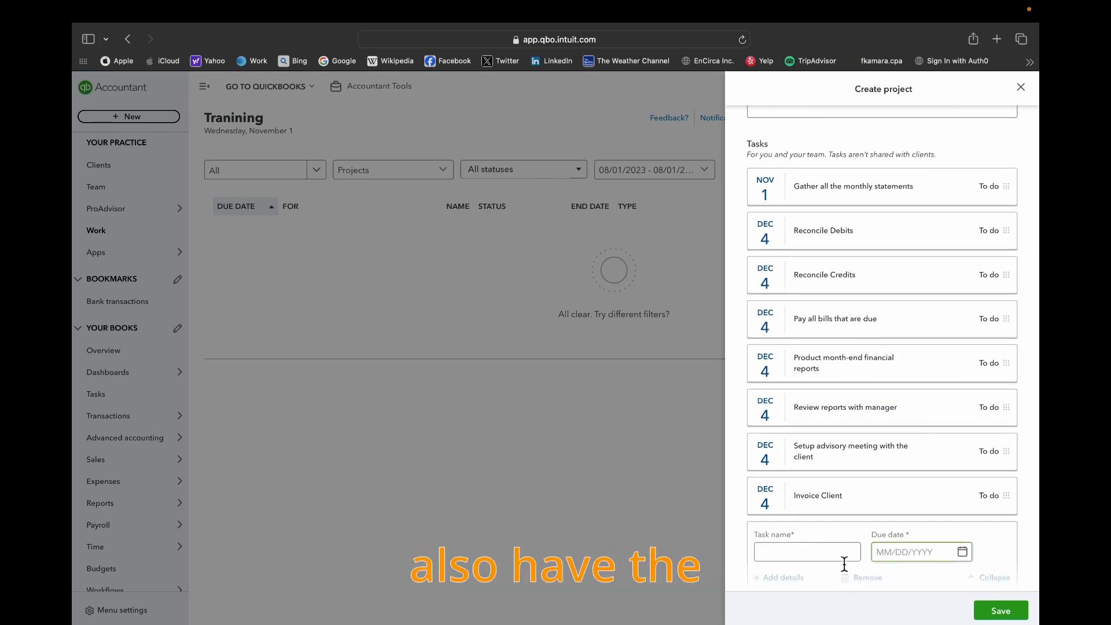
left_click(811, 559)
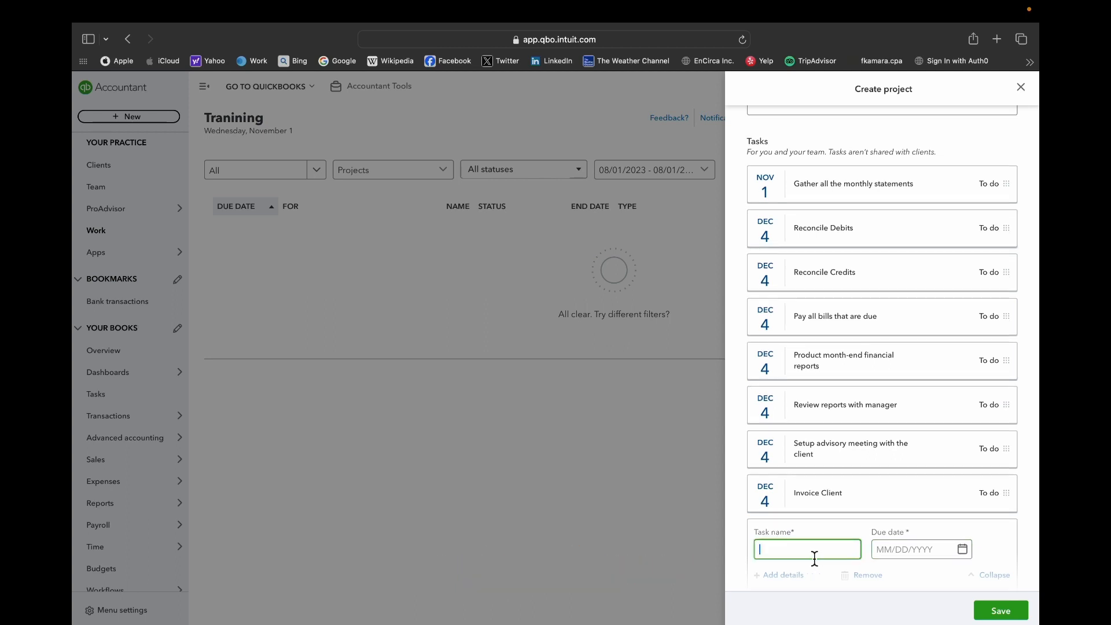
scroll(813, 553, "down", 3)
type("Meeting with the client")
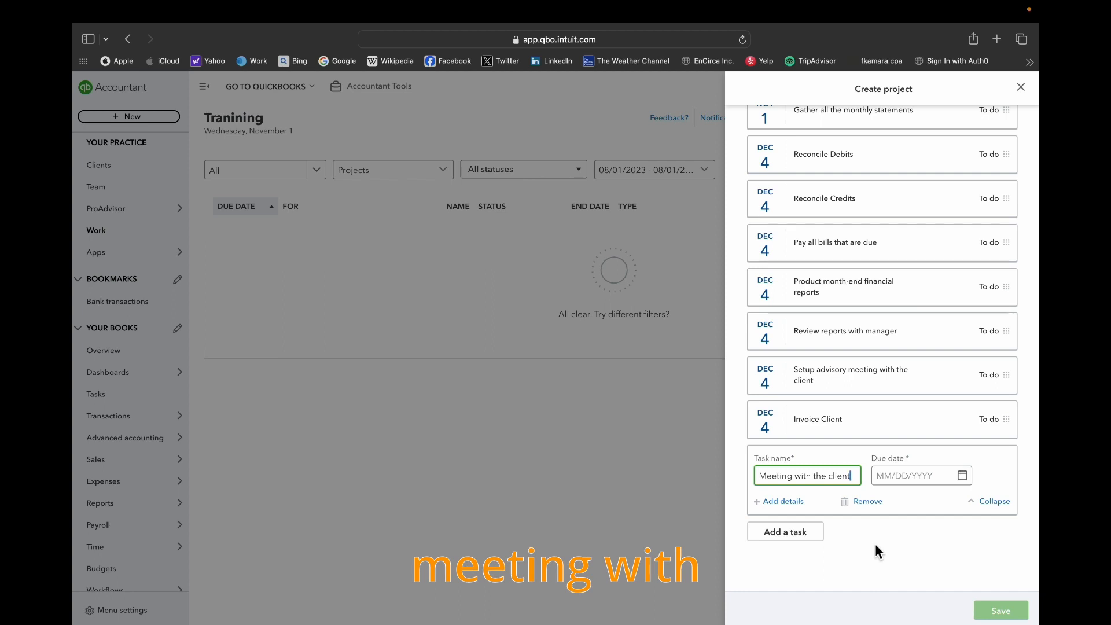
left_click(962, 476)
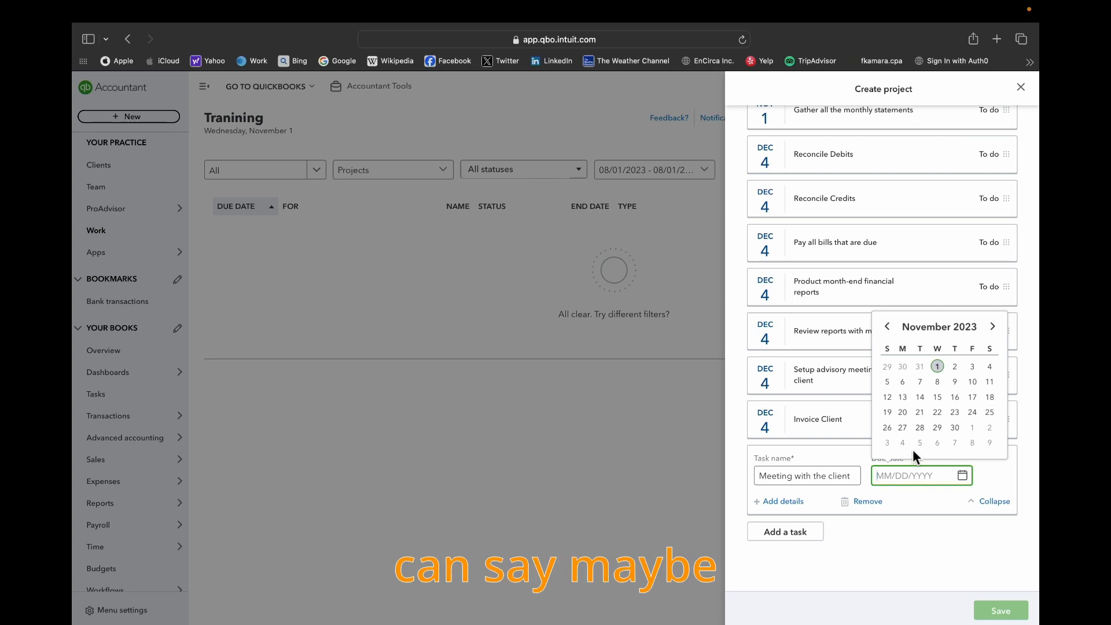
left_click(953, 428)
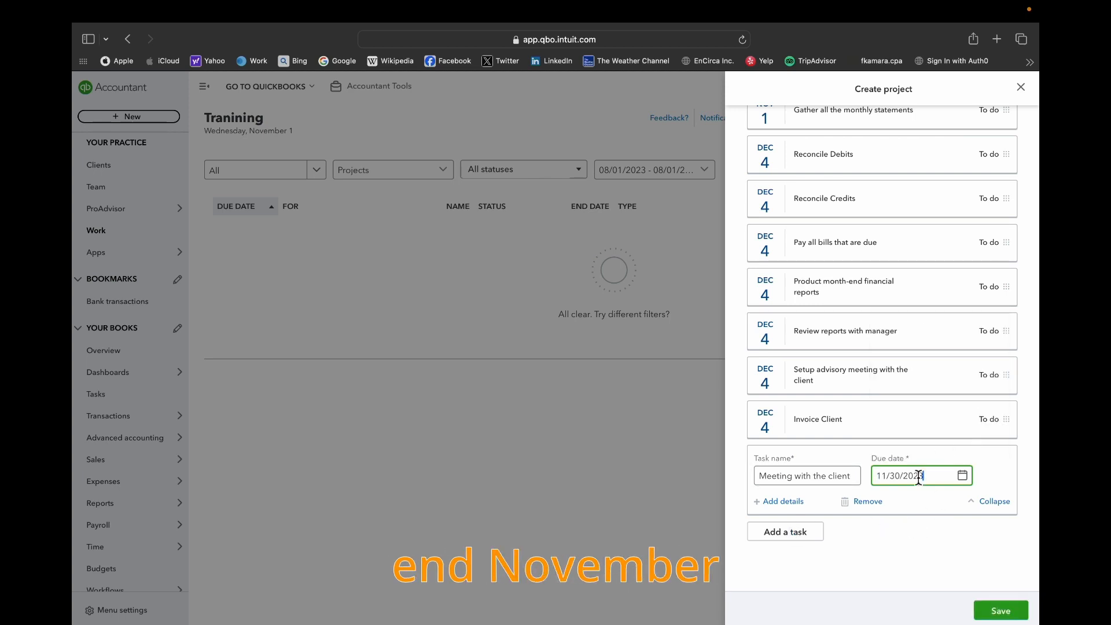
- Inspect the optional details field of the Invoice Client task, collapse the task, and save the project
scroll(1009, 579, "up", 10)
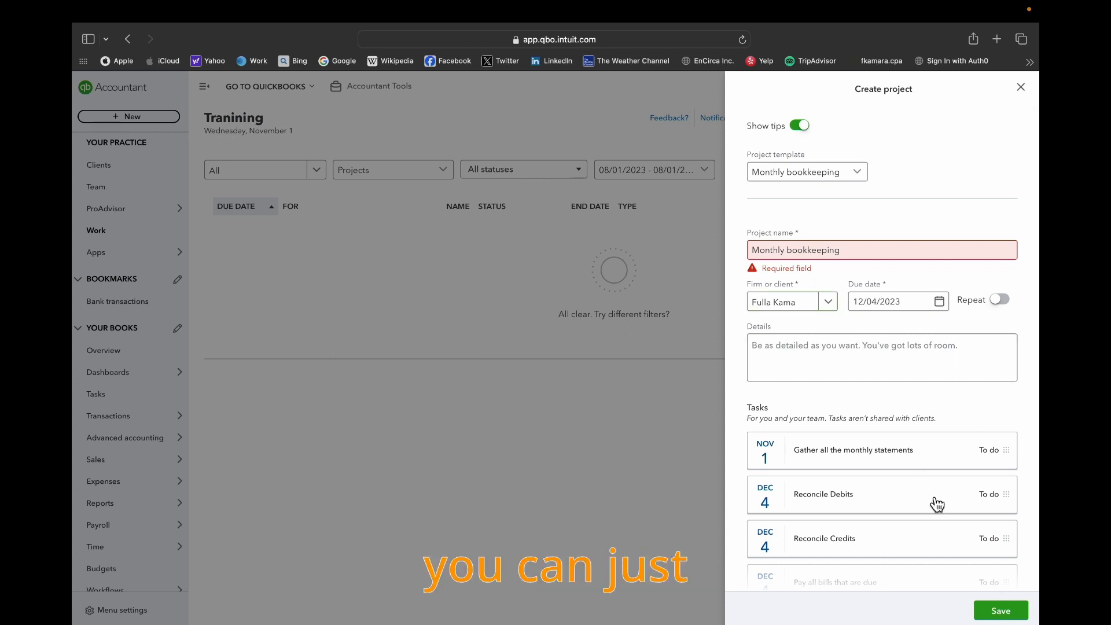
scroll(977, 573, "down", 6)
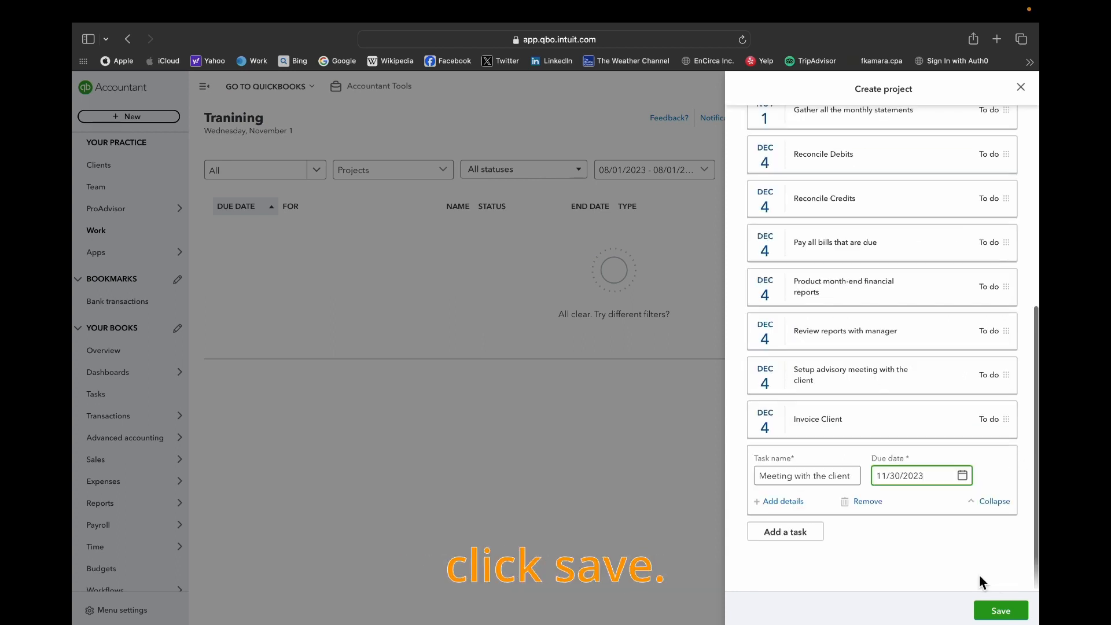
left_click(987, 427)
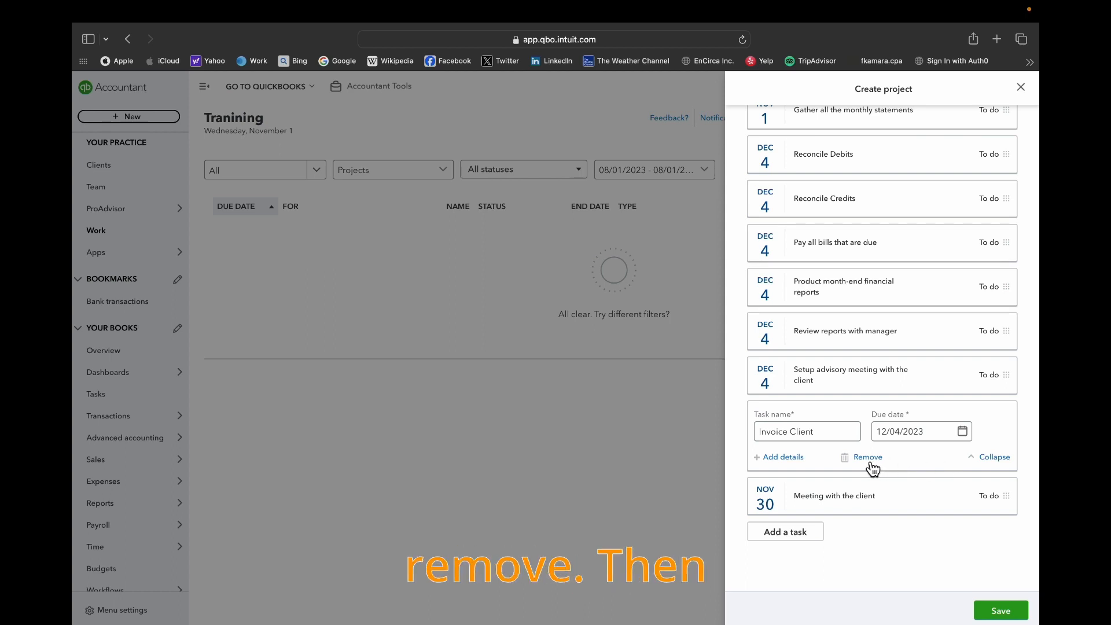
left_click(782, 461)
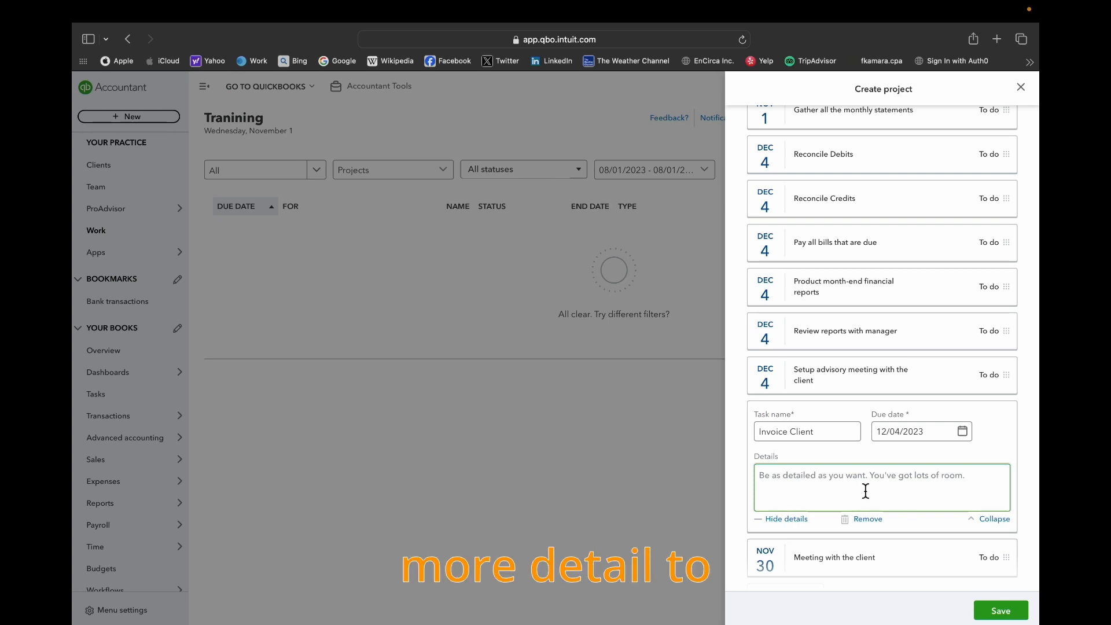
left_click(991, 521)
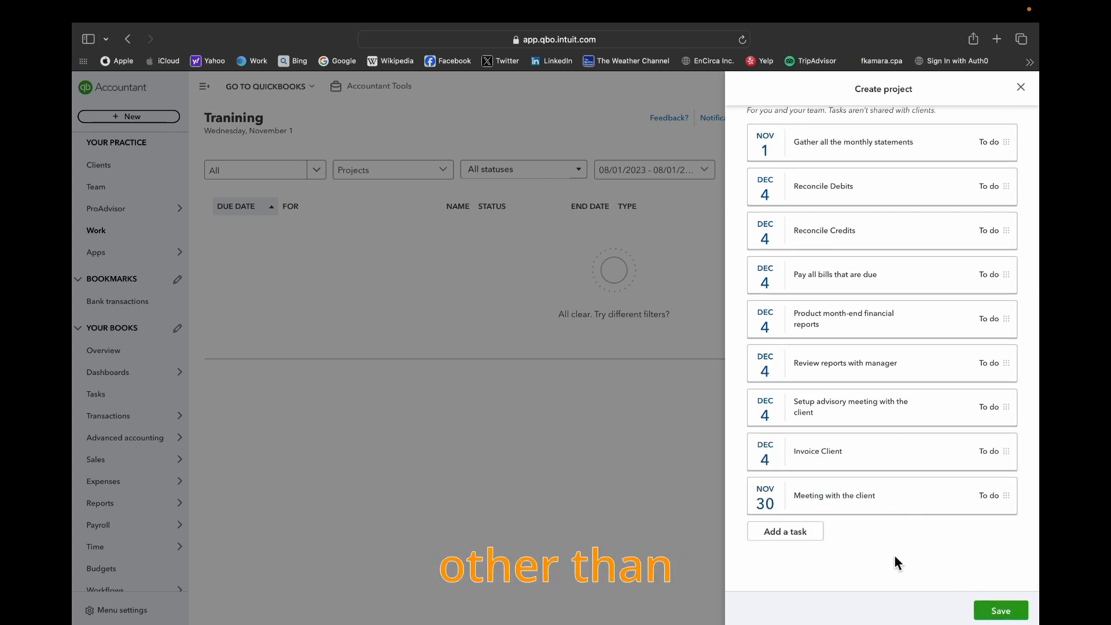
left_click(1013, 612)
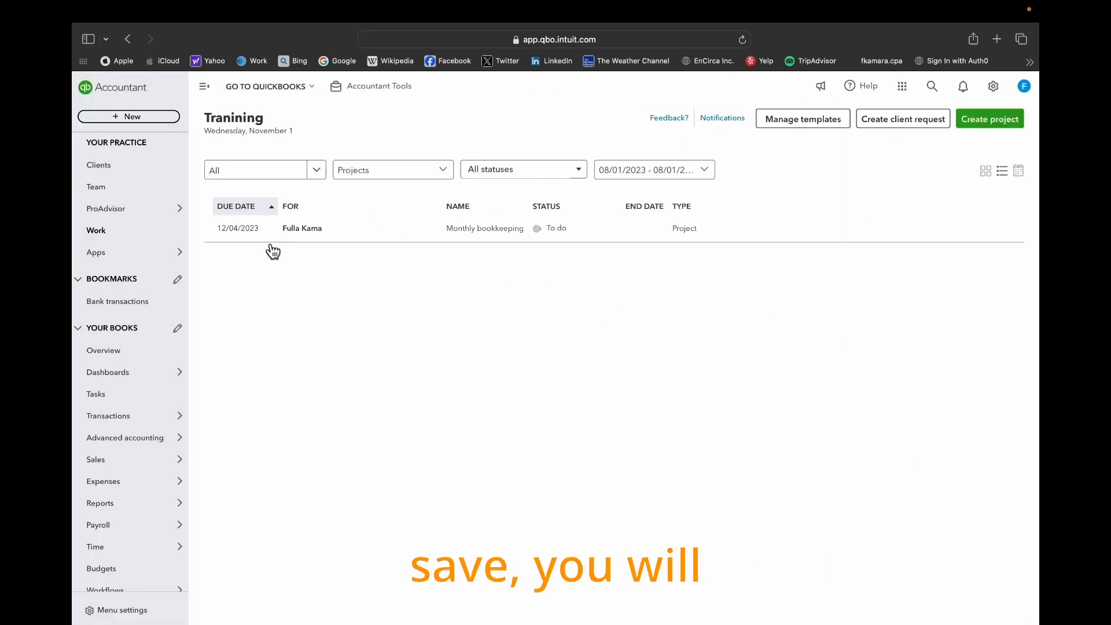
- Open the saved Monthly bookkeeping project, look over its status and tasks, and close it
left_click(604, 231)
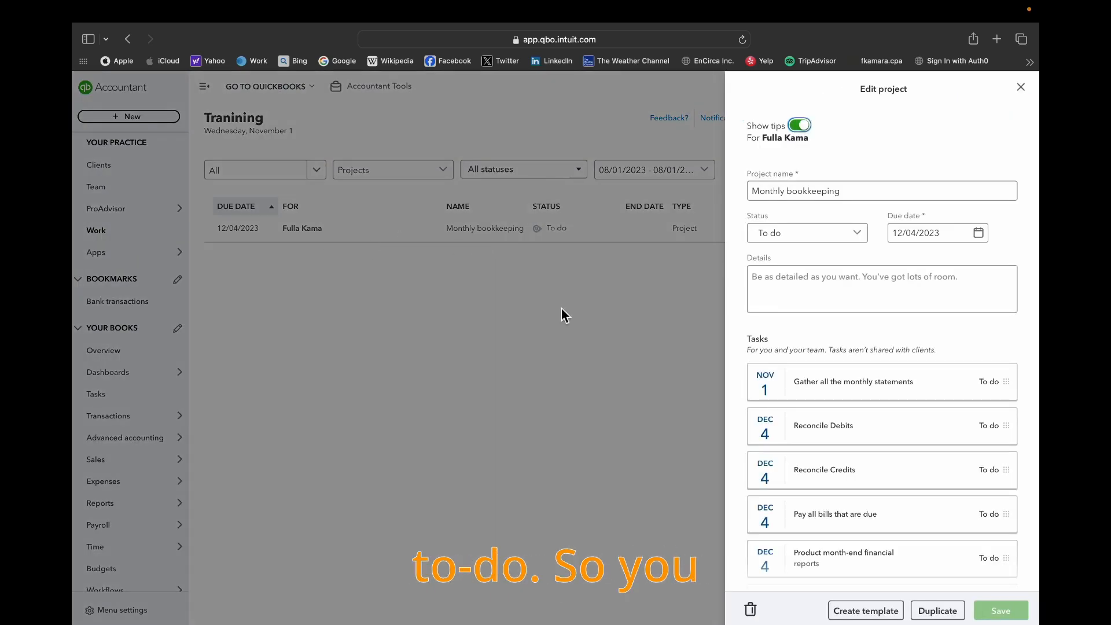
scroll(912, 397, "down", 2)
scroll(912, 397, "up", 2)
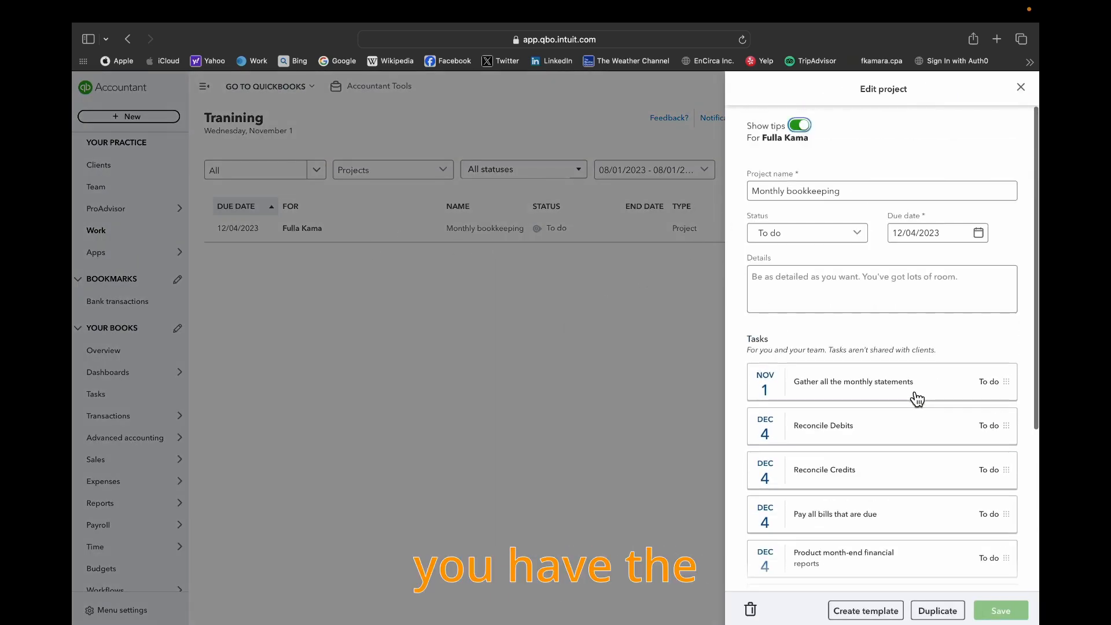
left_click(1021, 87)
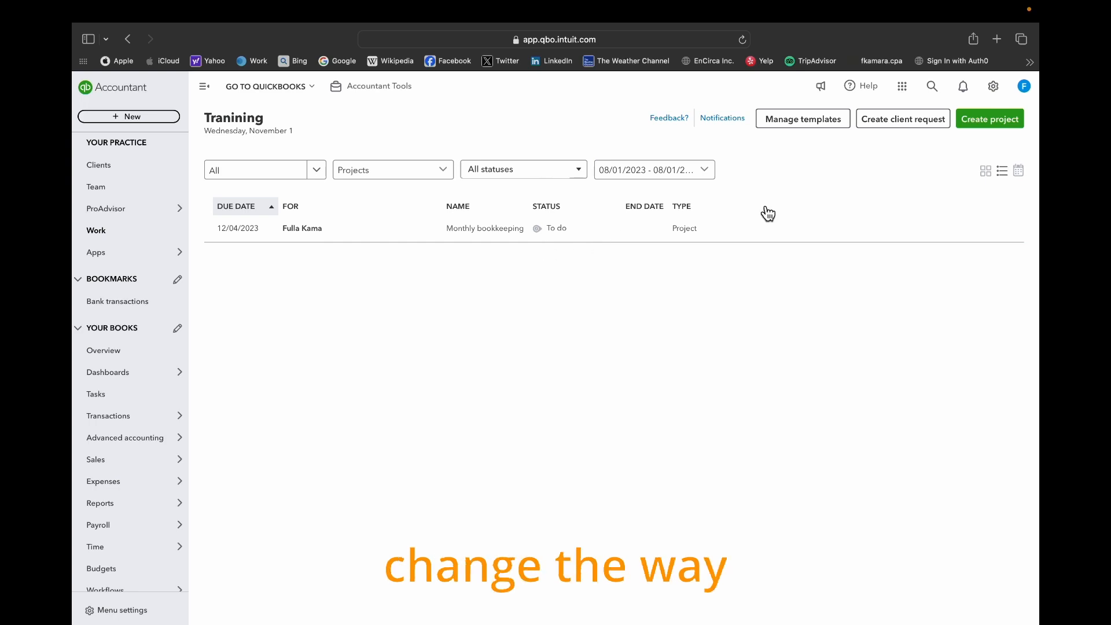
- Compare the grid, list and calendar views of the practice's work
left_click(985, 170)
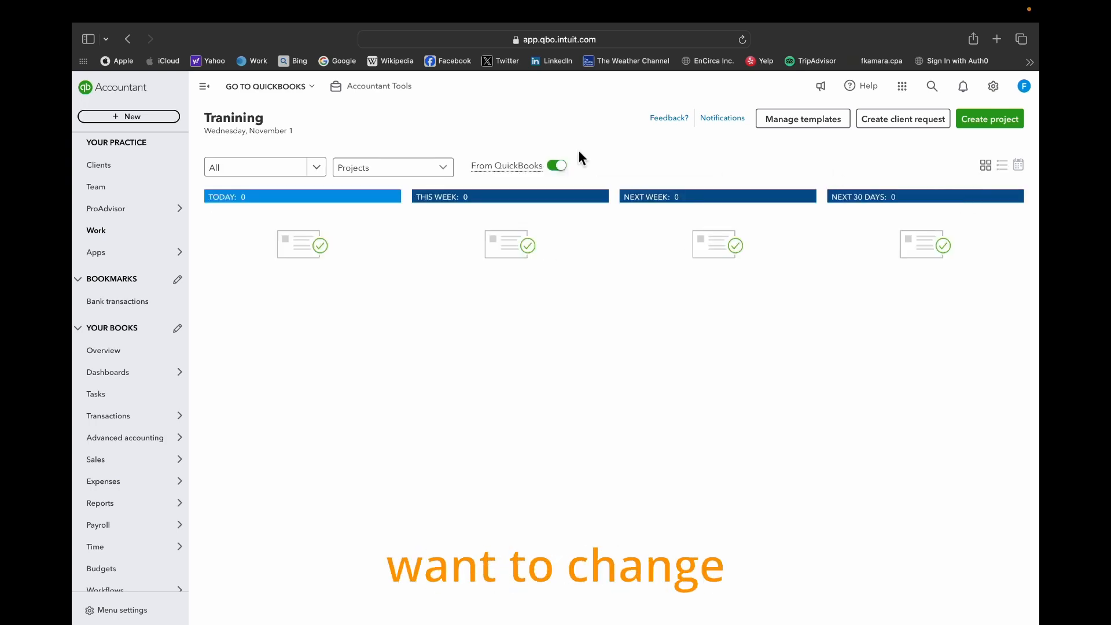
left_click(1006, 167)
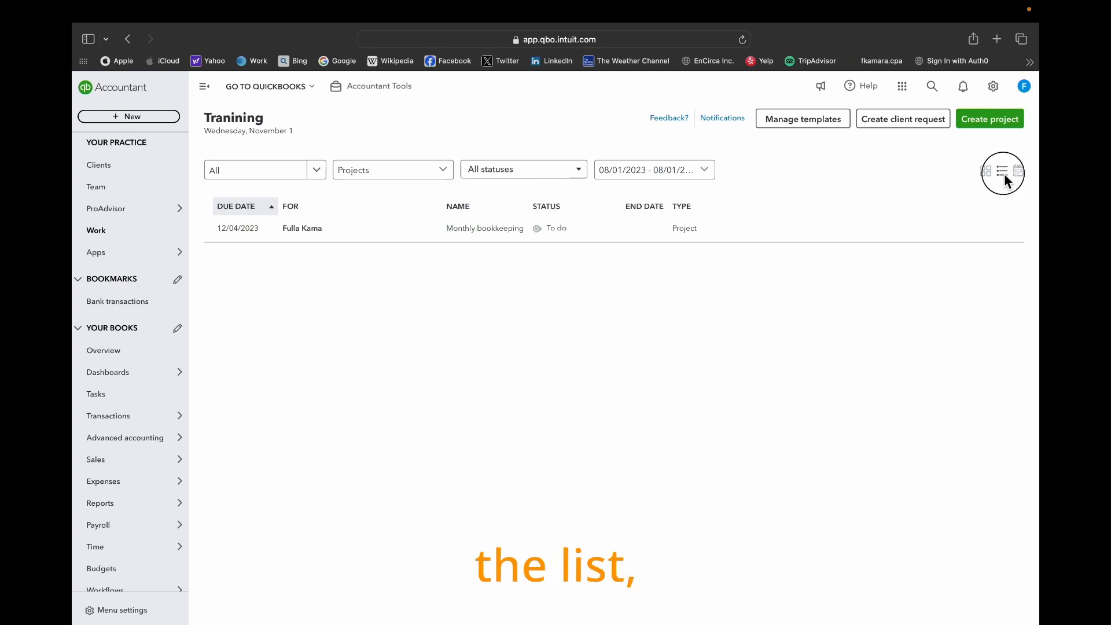
left_click(1017, 172)
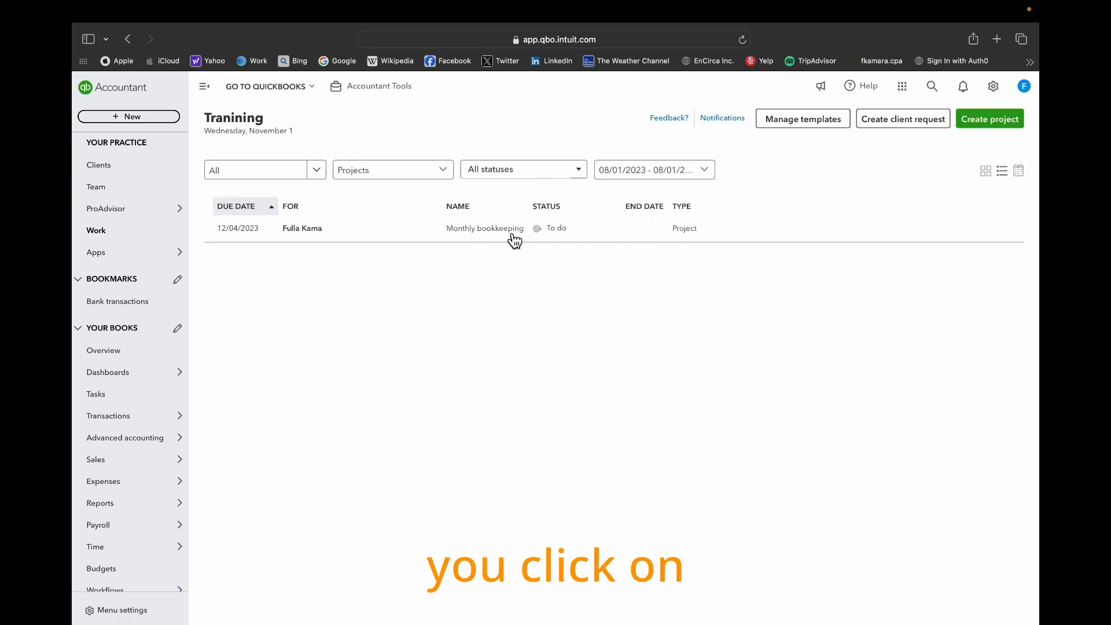
- Reopen the Monthly bookkeeping project from the work list, review its task due dates, and close it
left_click(514, 239)
scroll(925, 463, "down", 5)
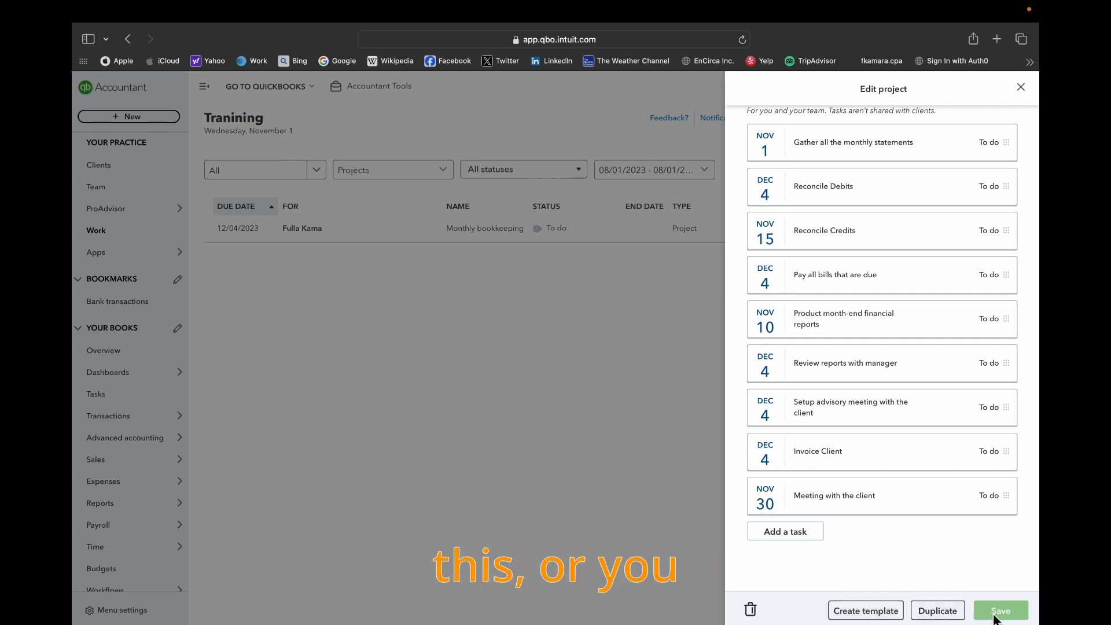
scroll(892, 433, "up", 2)
scroll(979, 251, "down", 1)
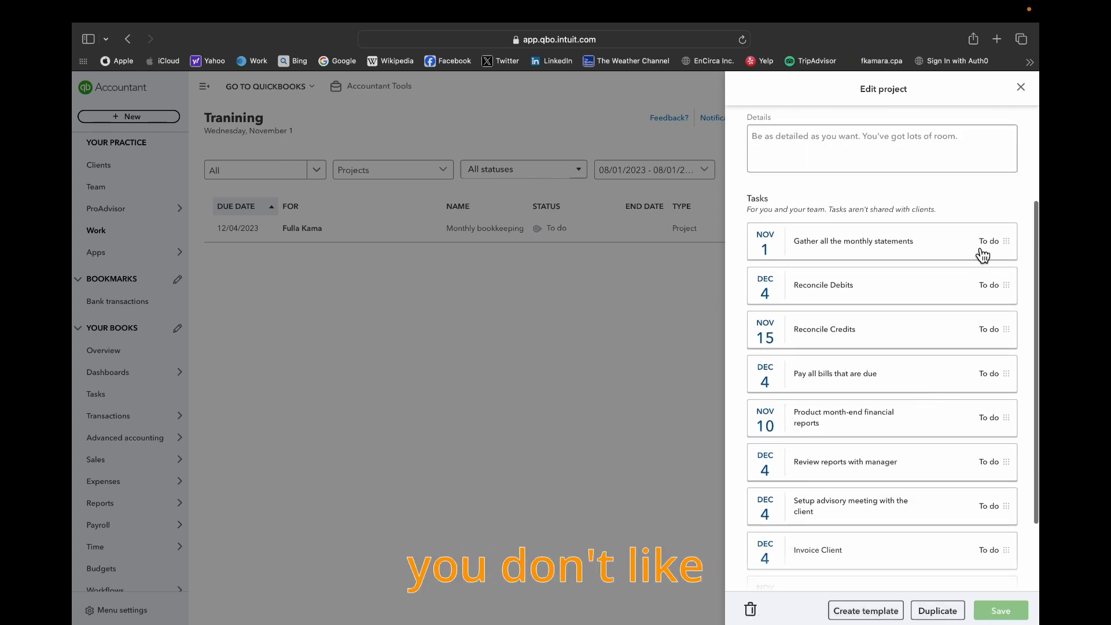
left_click(1020, 87)
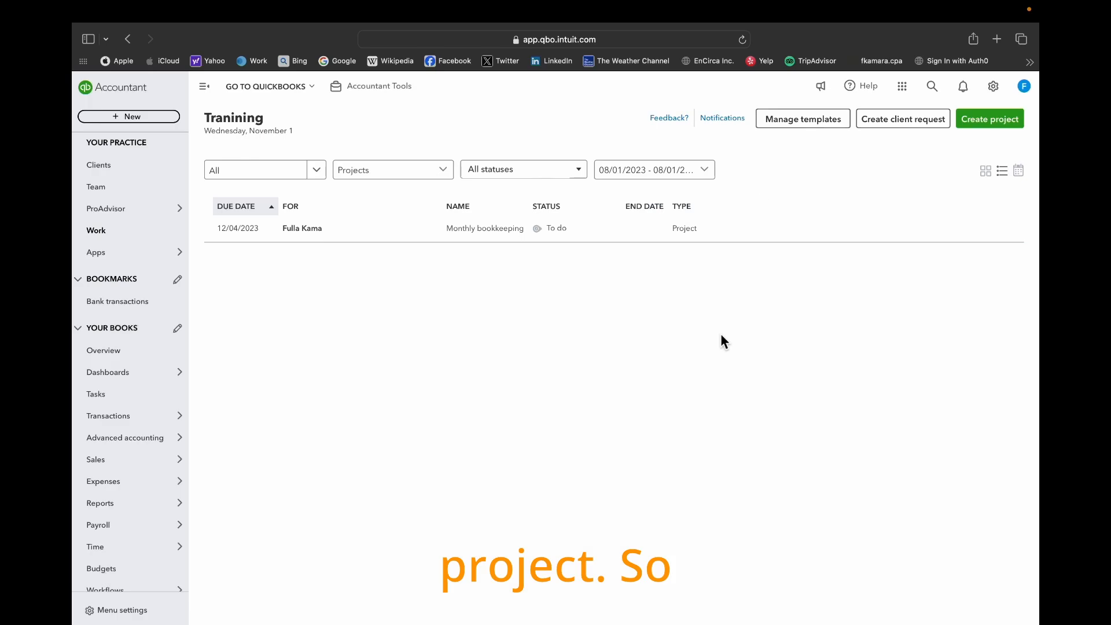
- Display the work calendar for December 2023 and filter it to tasks
left_click(499, 230)
left_click(497, 229)
left_click(1018, 170)
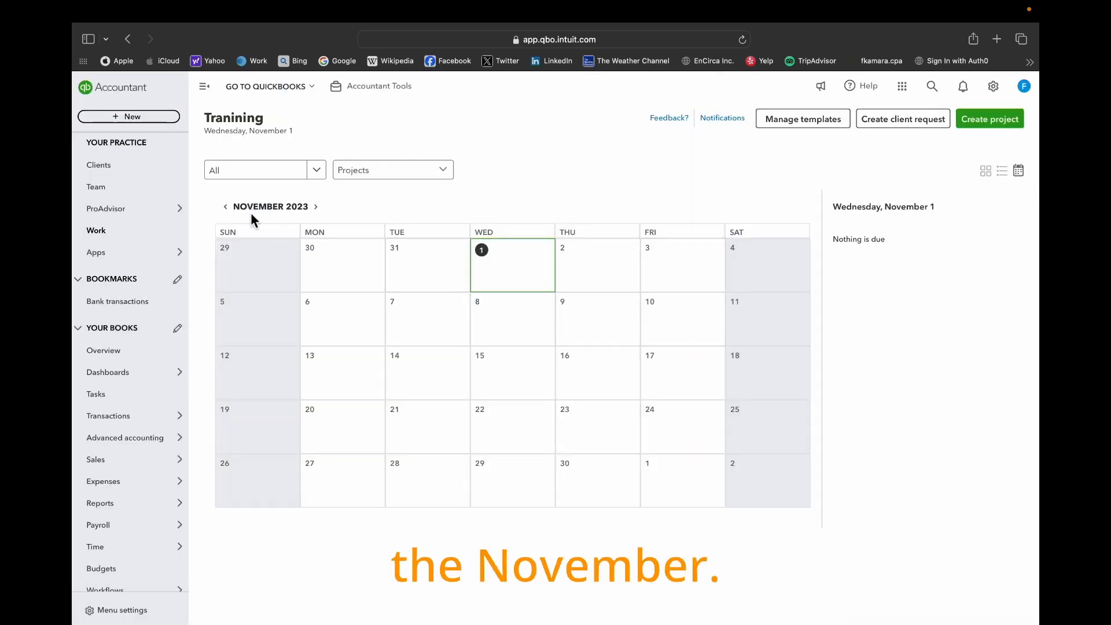
left_click(315, 206)
left_click(393, 169)
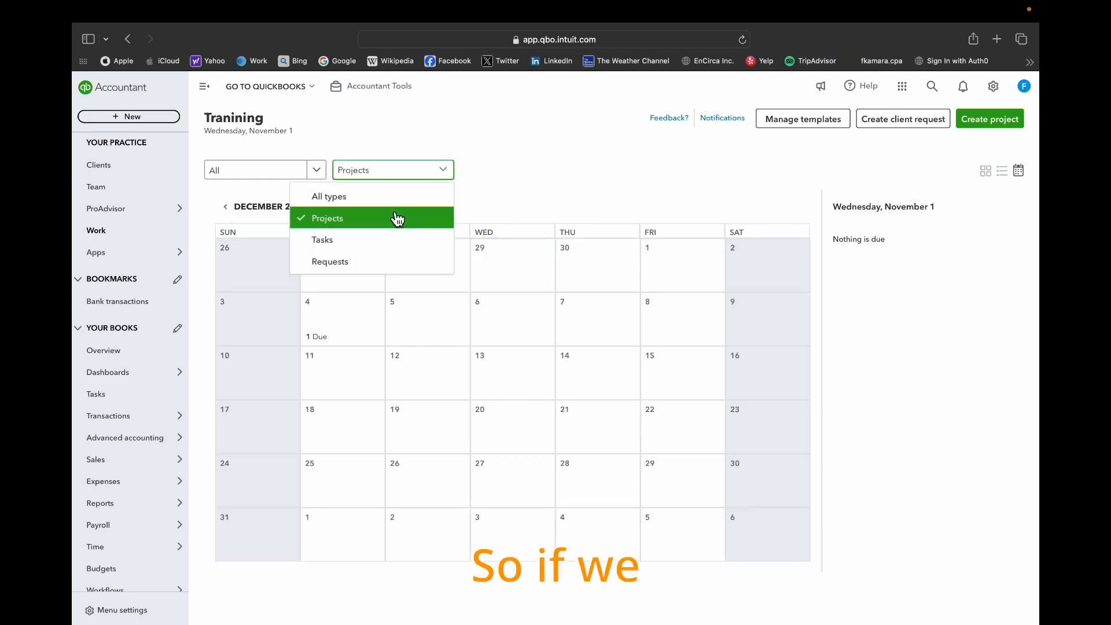
left_click(363, 242)
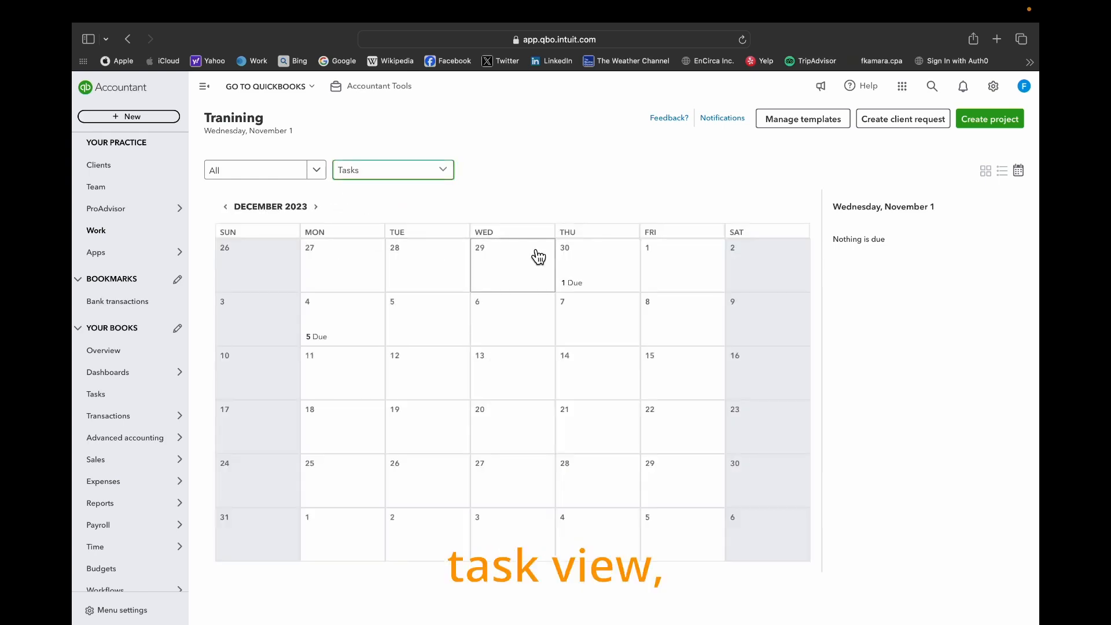
- Filter the December 2023 calendar to projects and view the work due on December 4
left_click(444, 171)
left_click(342, 221)
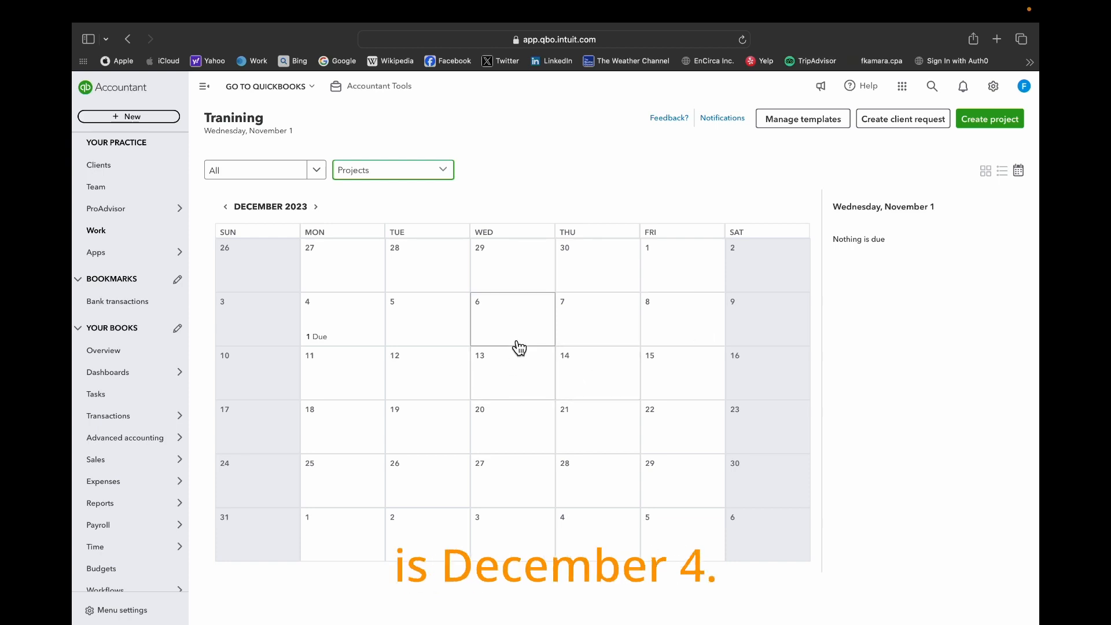
left_click(331, 323)
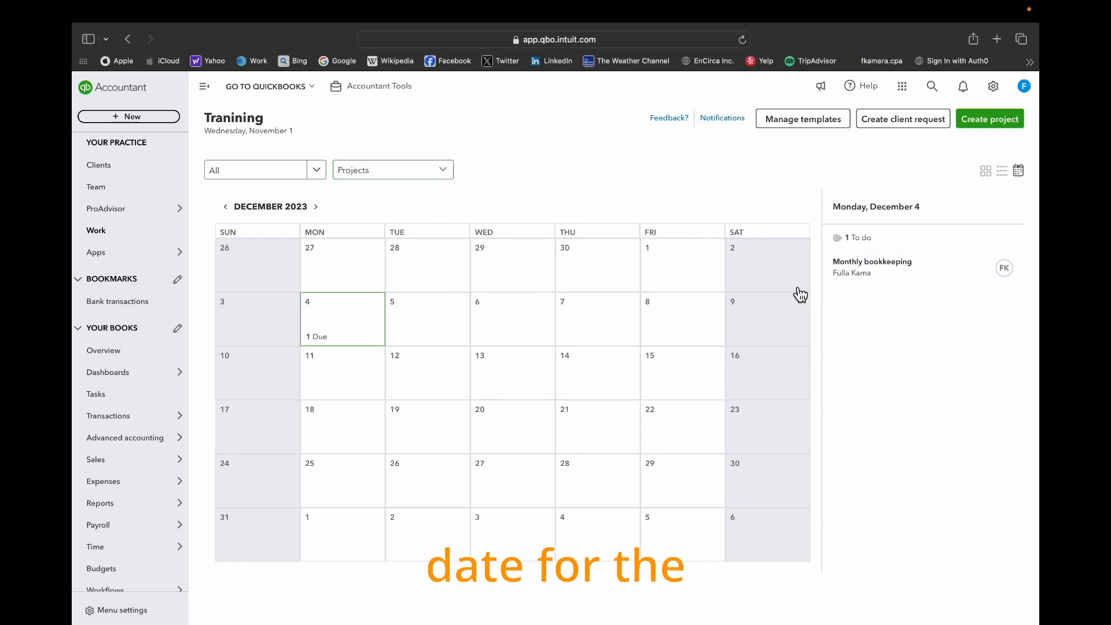
- Filter the calendar to tasks, go back to November 2023, and view the tasks due on November 1 and November 10
left_click(448, 176)
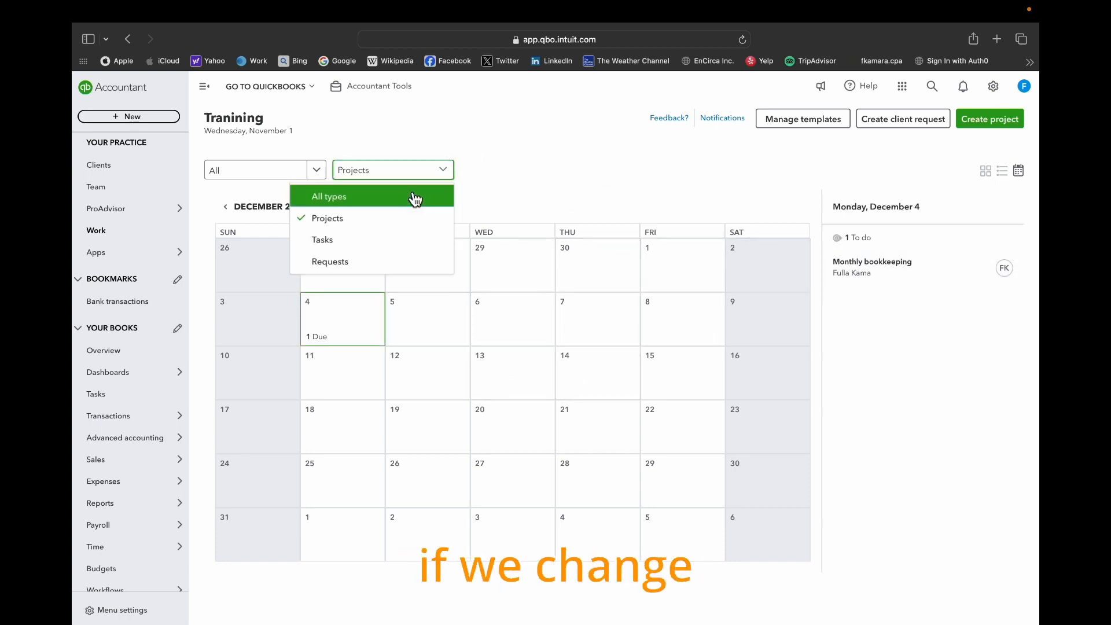
left_click(368, 250)
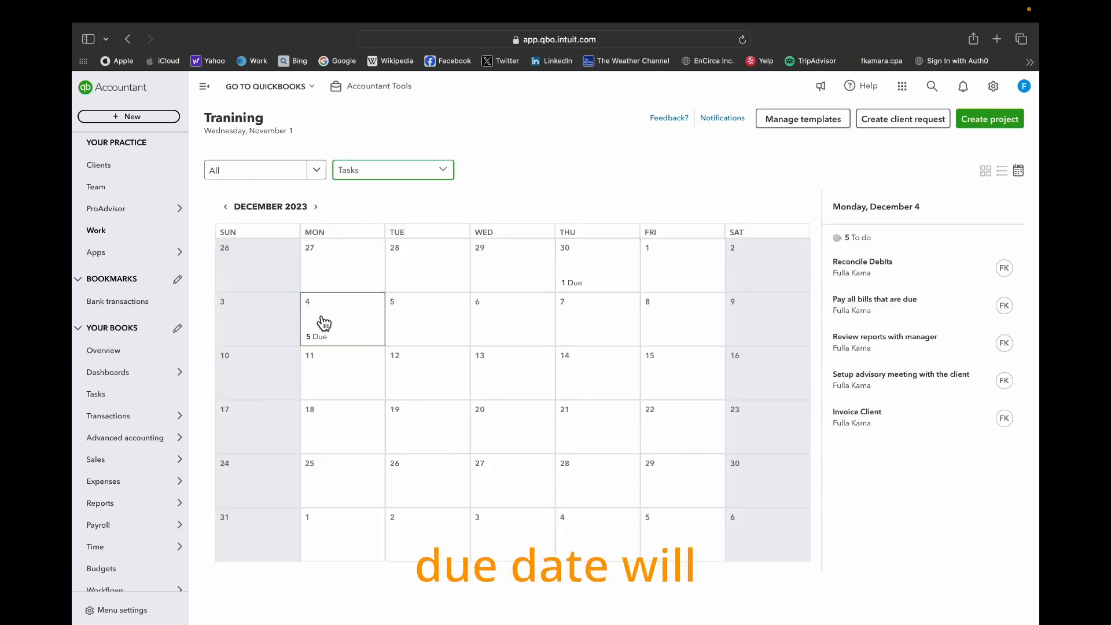
left_click(225, 207)
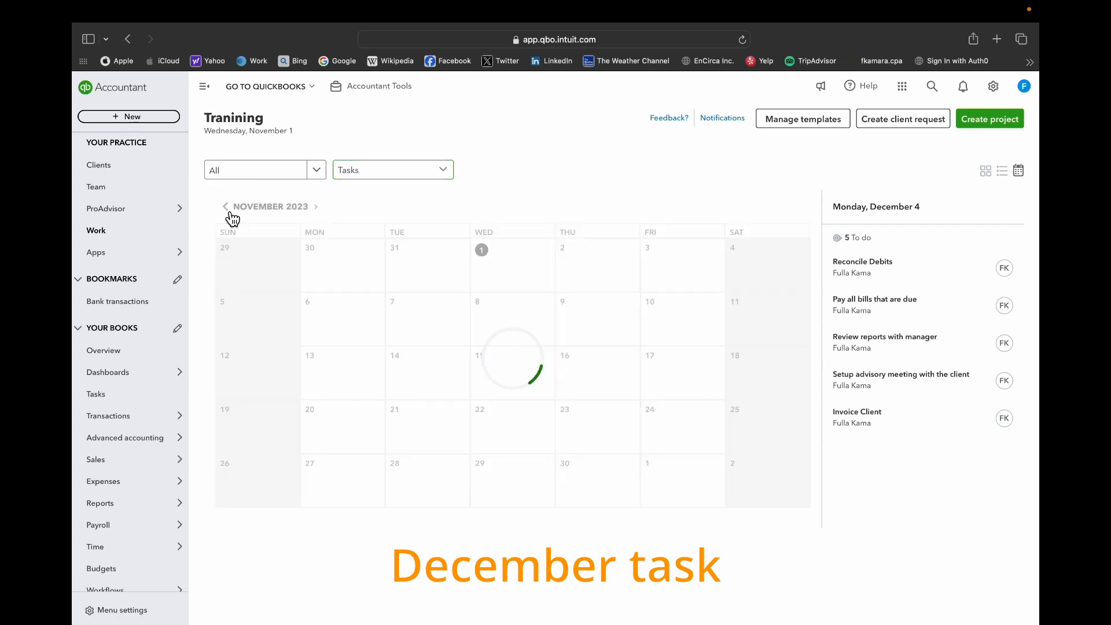
left_click(523, 284)
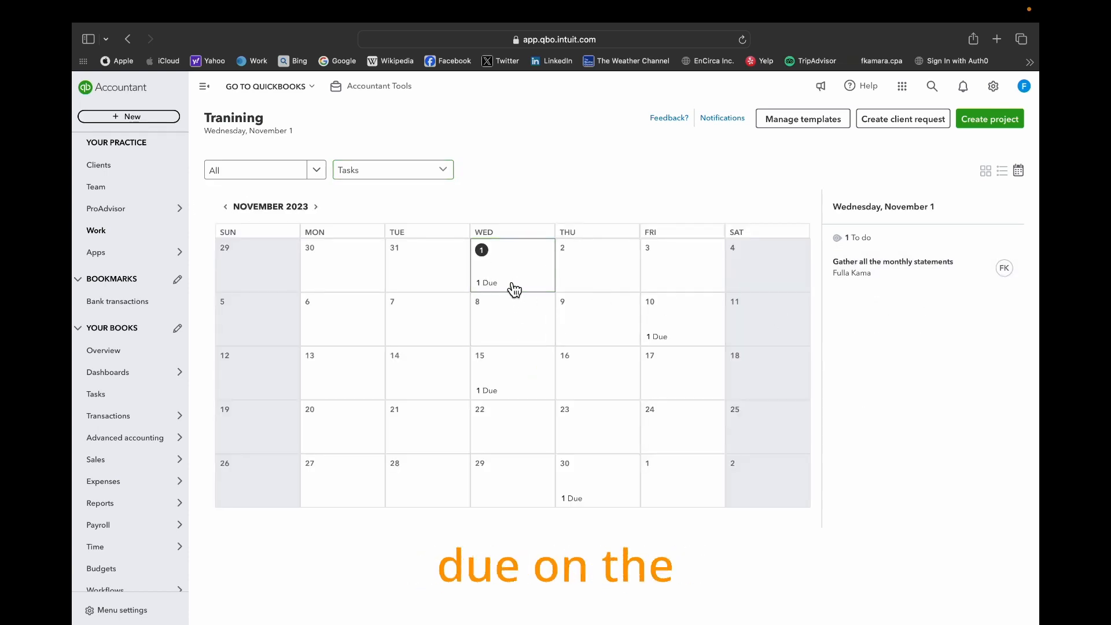
left_click(671, 337)
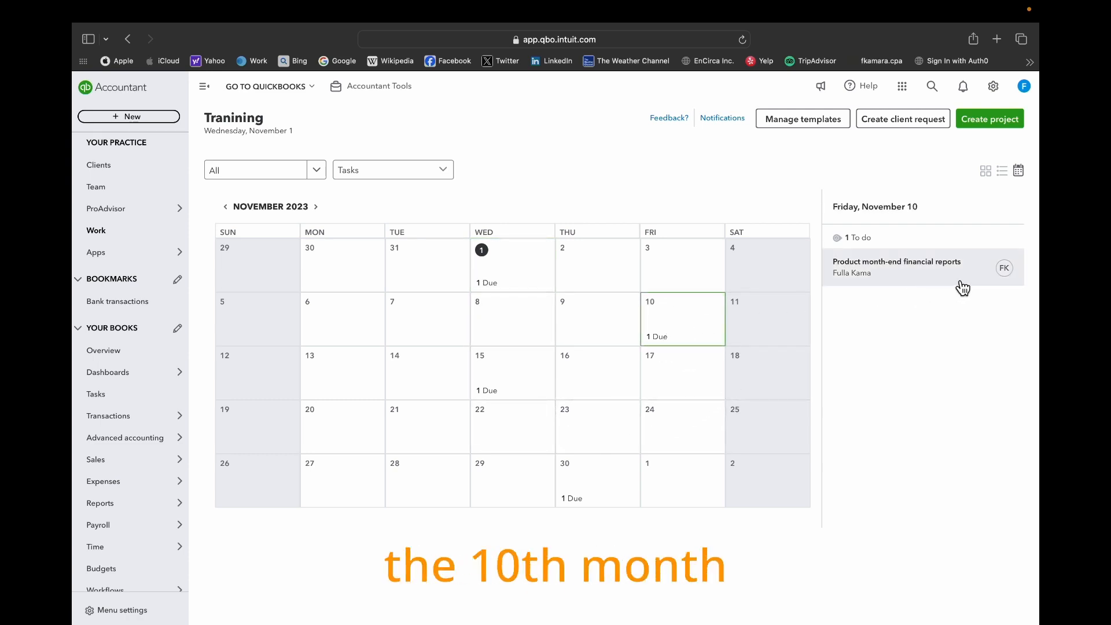
- View the tasks due on November 15, then review the work email notification options and save them
left_click(521, 397)
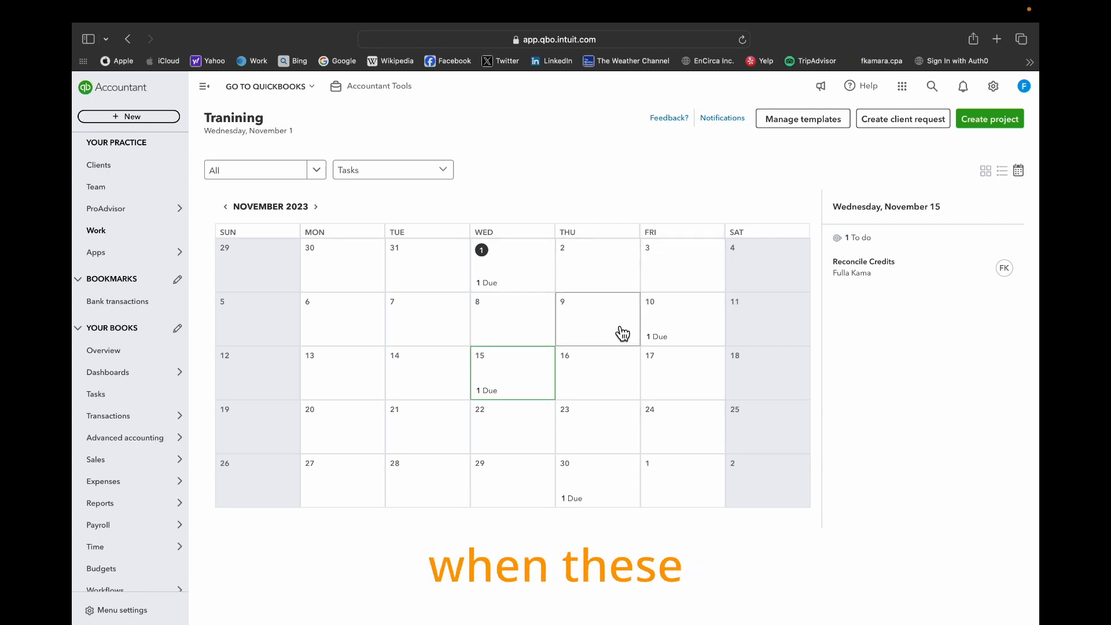
left_click(726, 126)
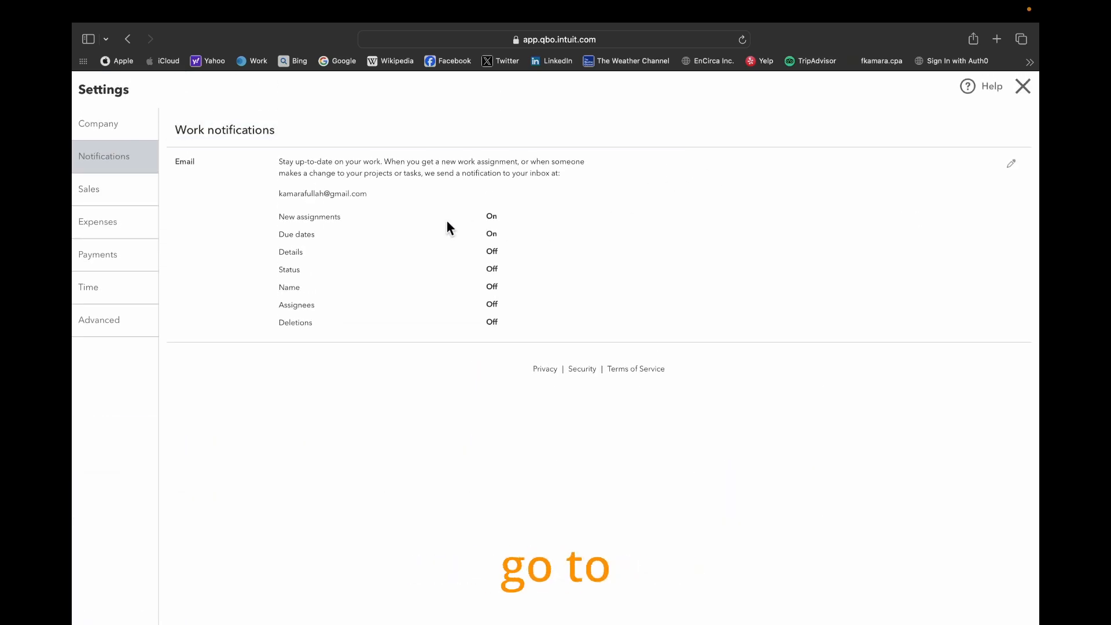
left_click(1017, 167)
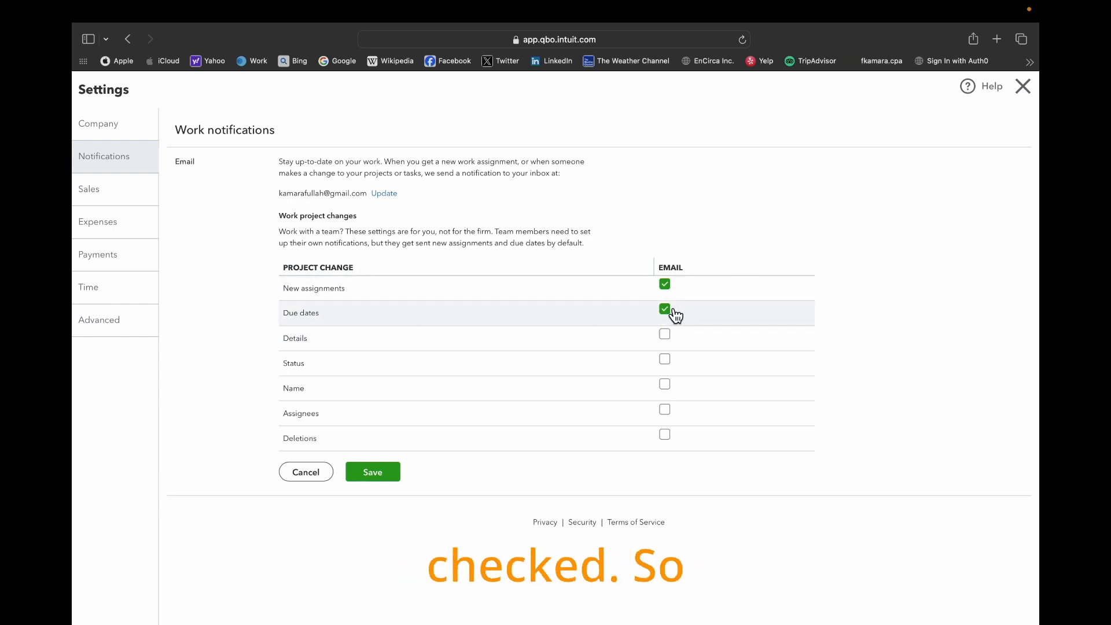
left_click(364, 480)
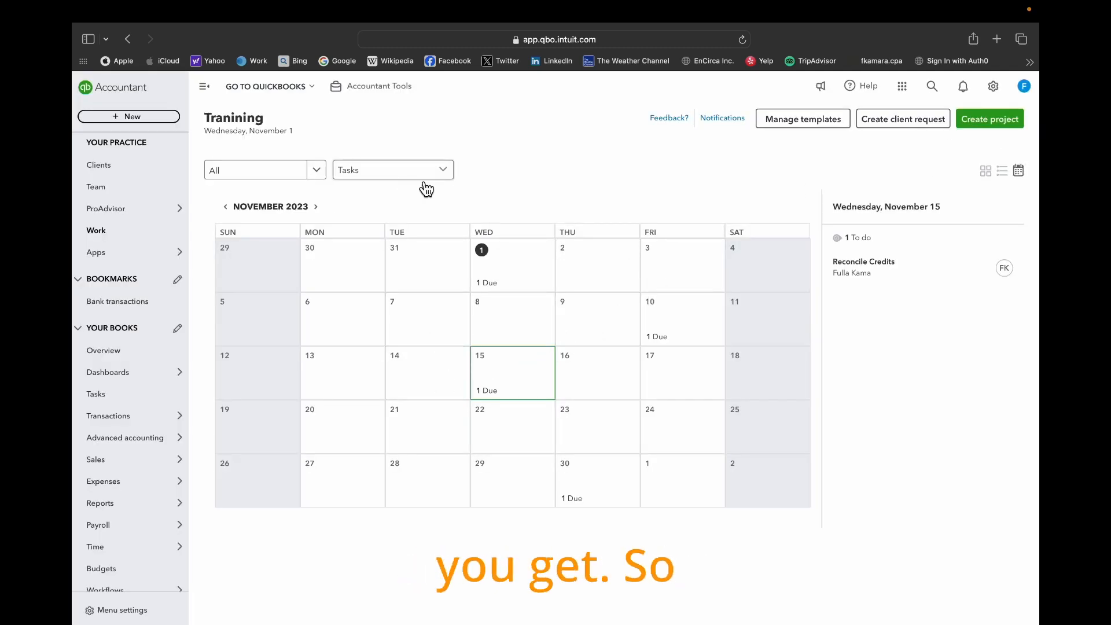
- Show all work types in the November 2023 calendar, filtering first to Clients only and then to Firm only
left_click(441, 173)
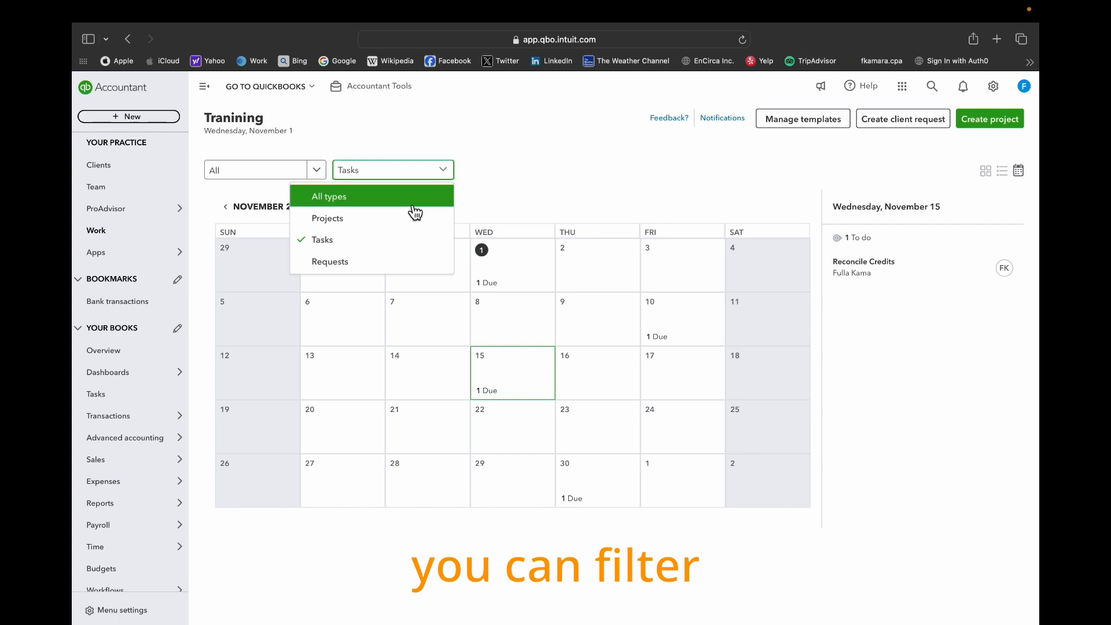
left_click(381, 197)
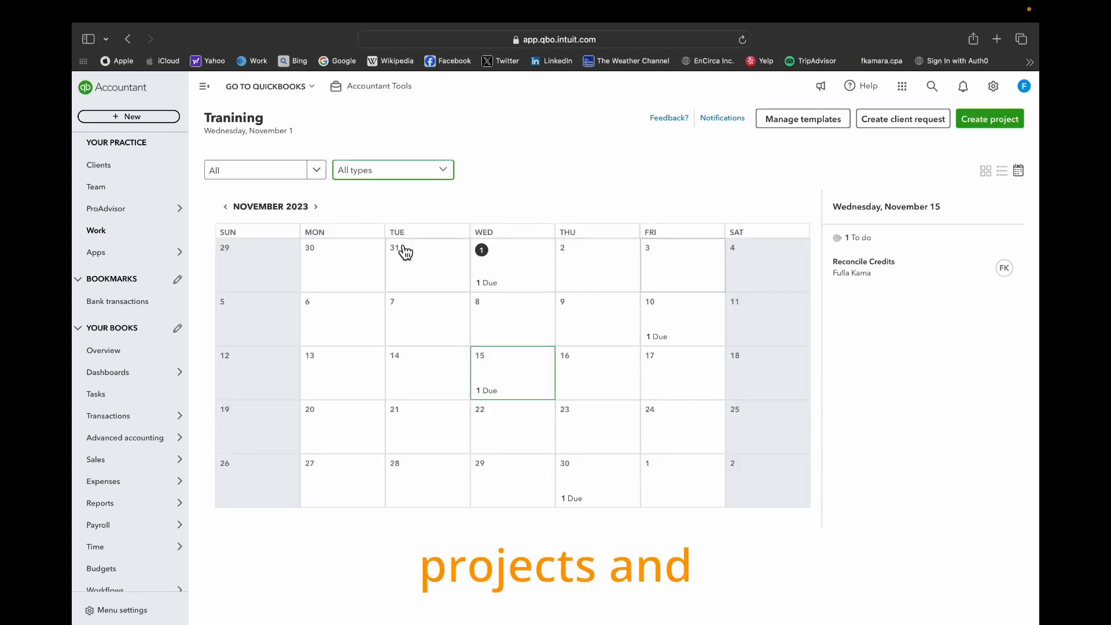
left_click(316, 171)
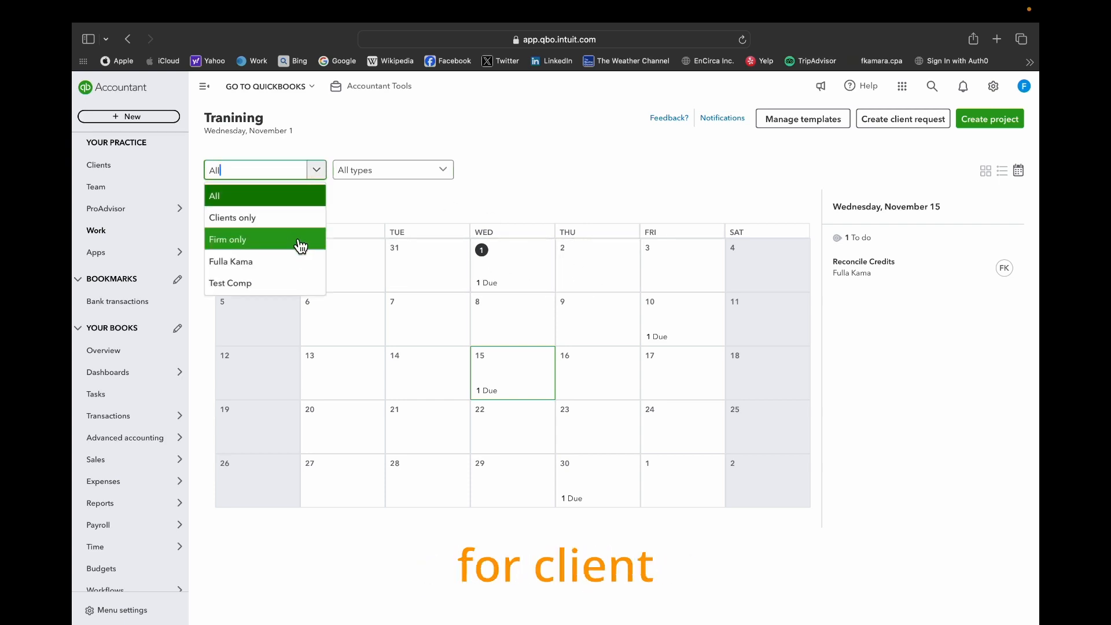
left_click(297, 218)
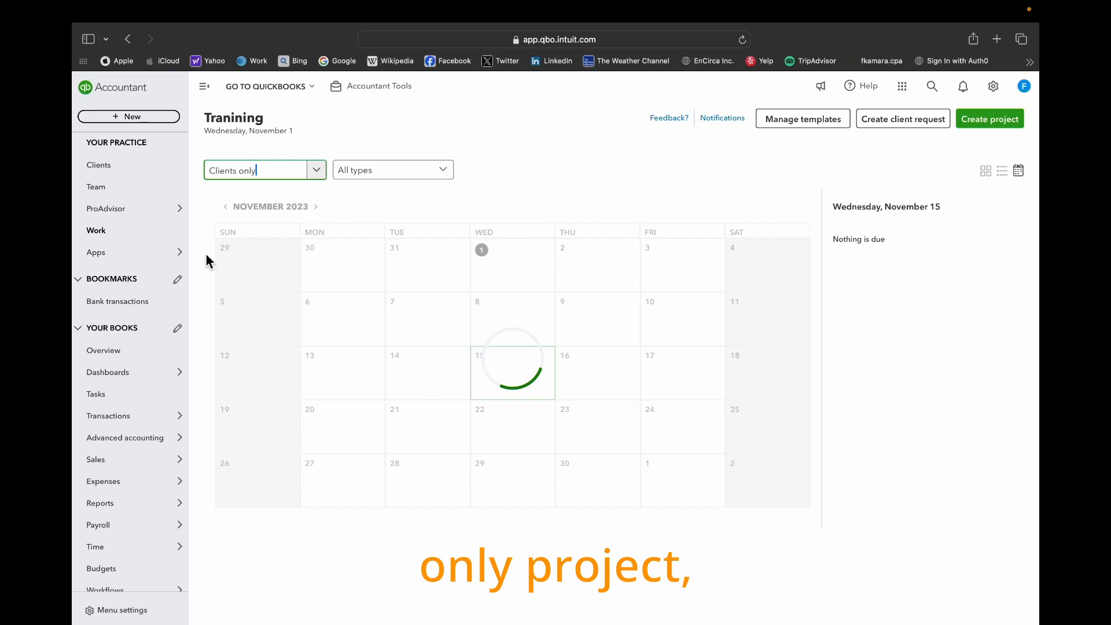
left_click(314, 171)
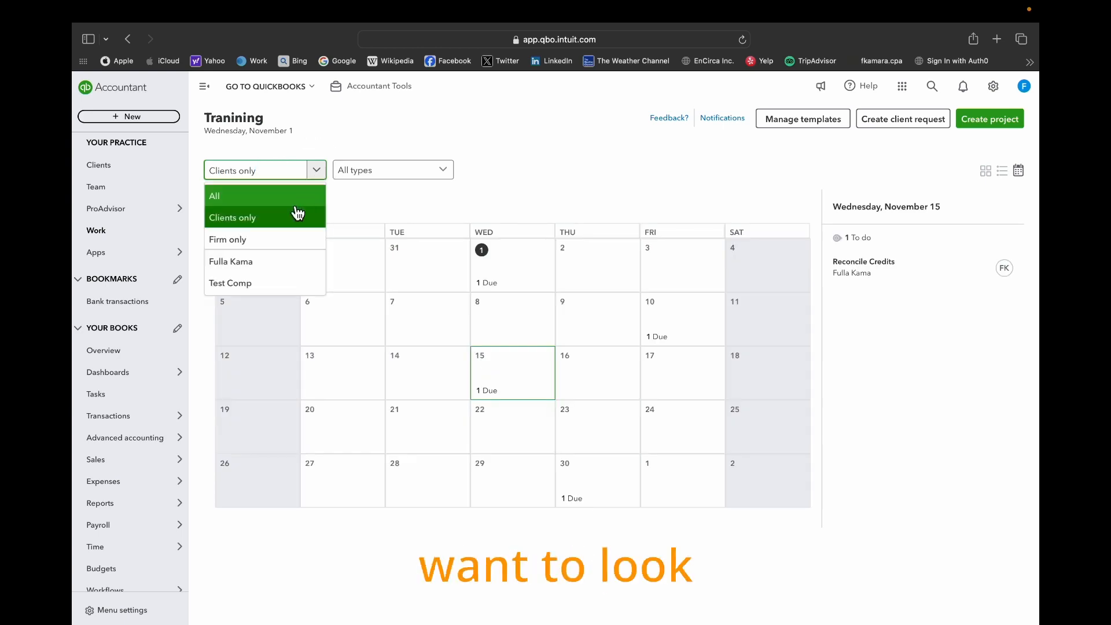
left_click(254, 239)
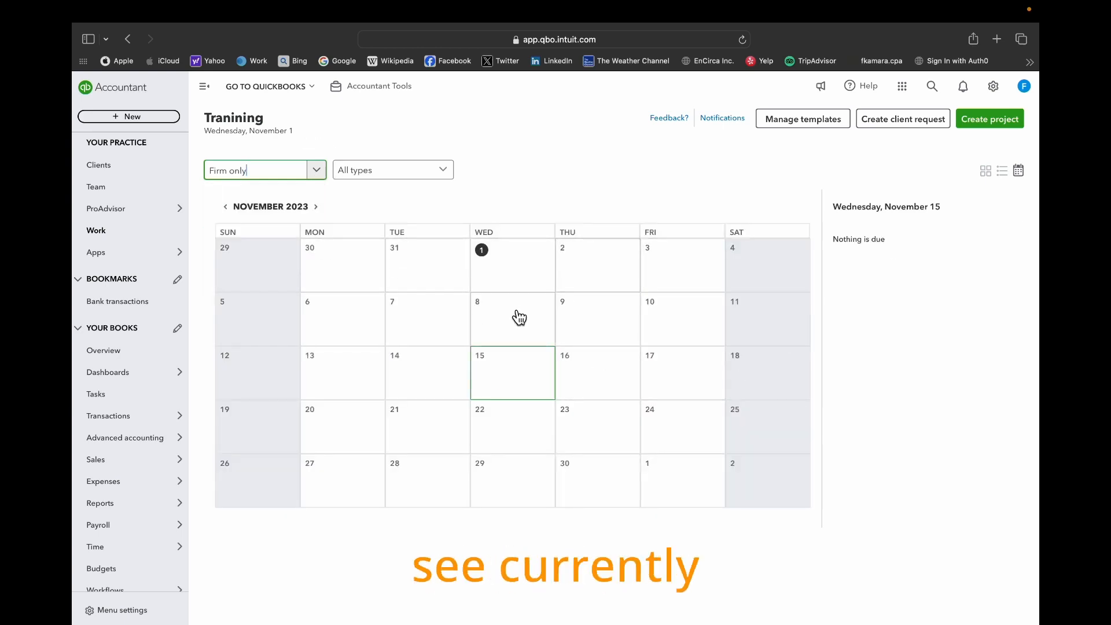
- Filter the calendar to the individual client who has the bookkeeping project and view the work due on November 10
left_click(318, 170)
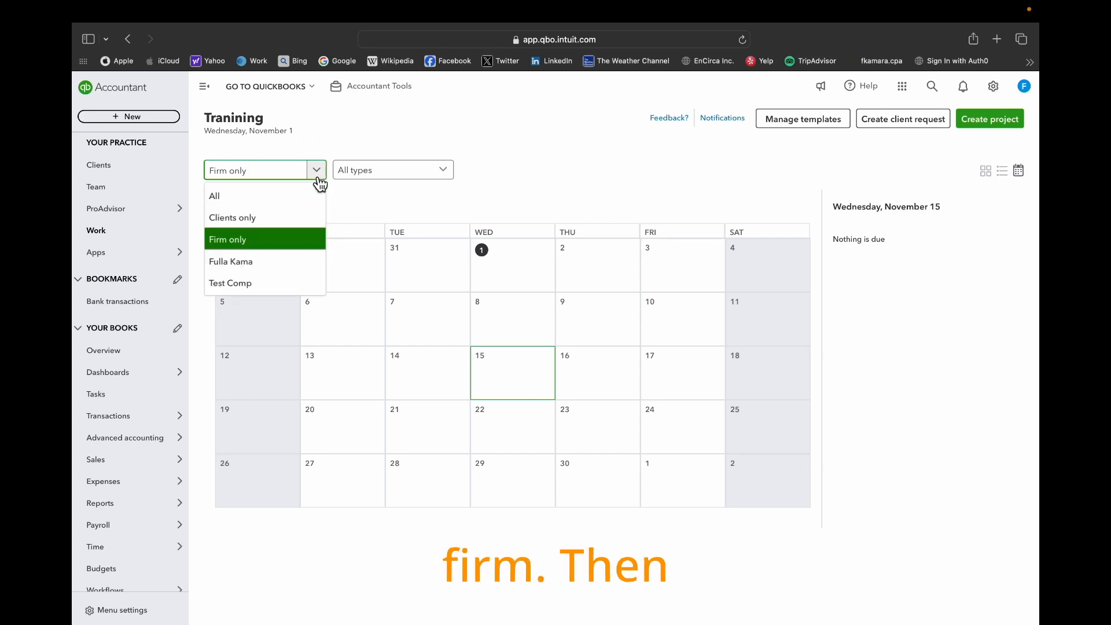
left_click(261, 270)
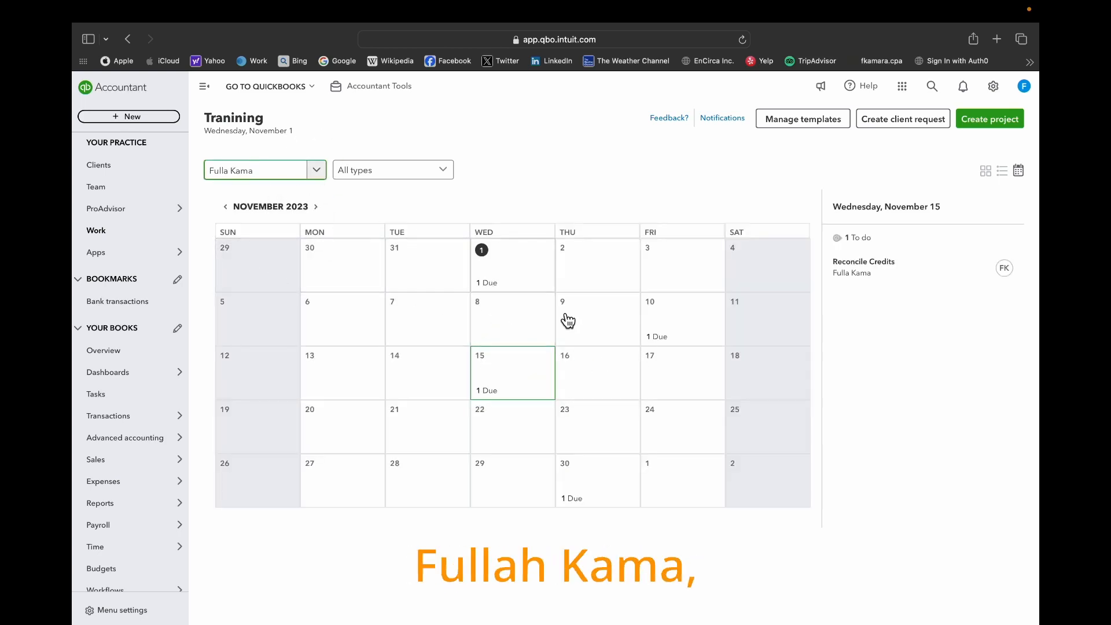
left_click(683, 334)
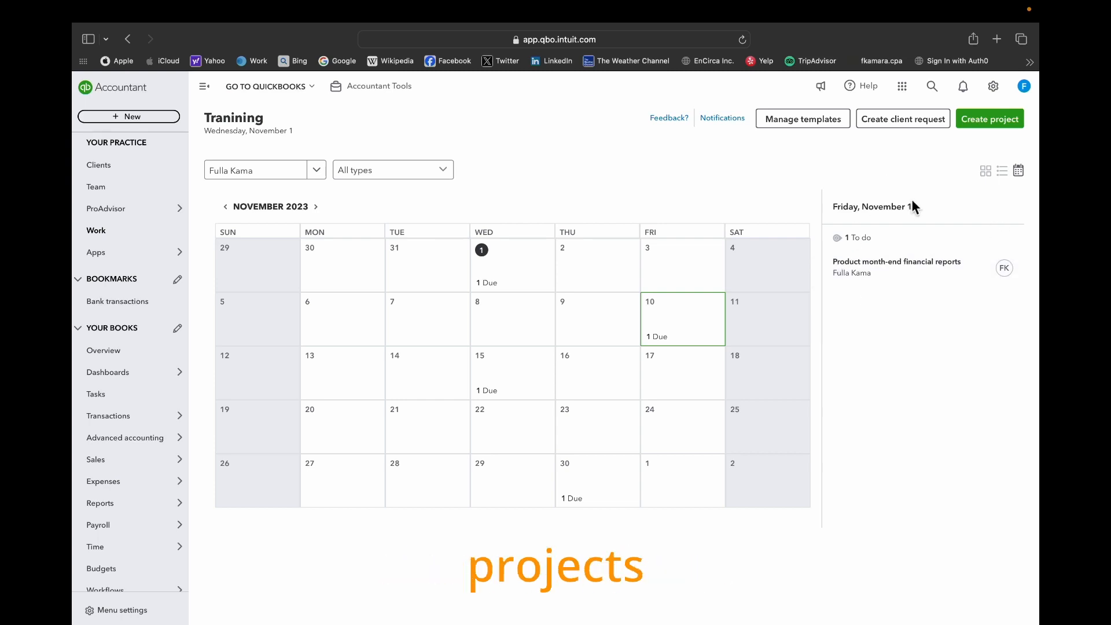
- Open the project templates and preview the task list of the Bi-weekly payroll quickstart template
left_click(784, 129)
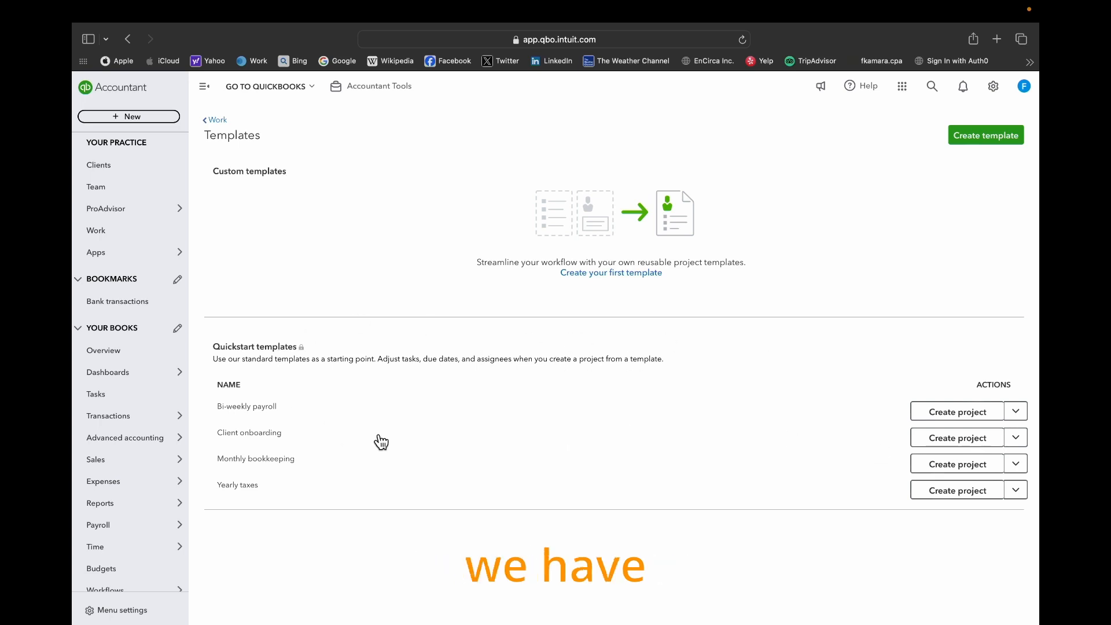
left_click(1016, 412)
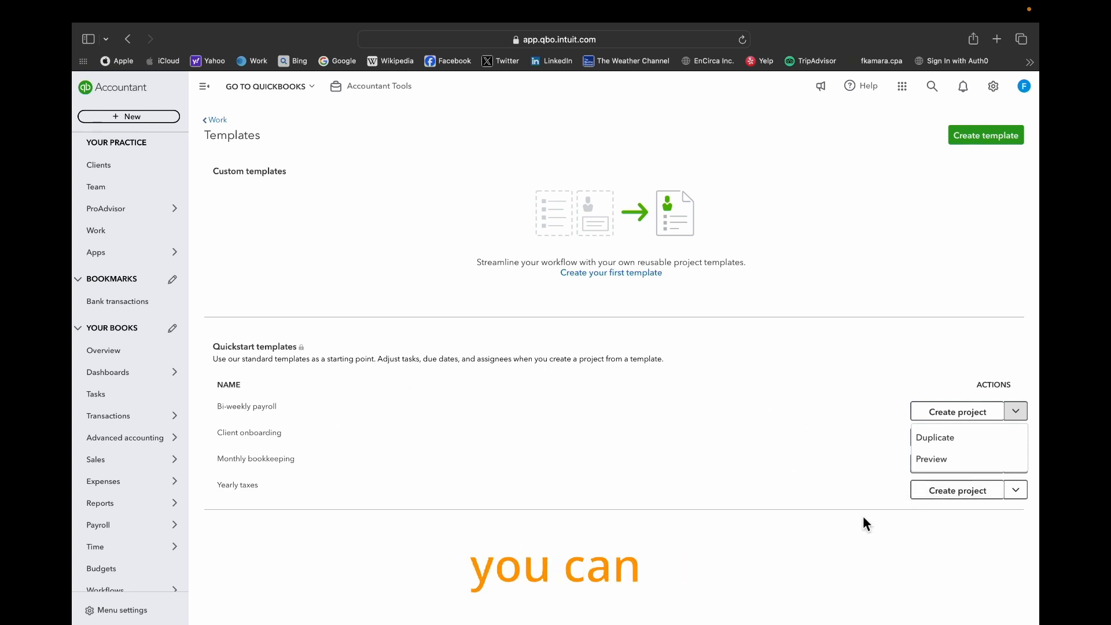
left_click(938, 461)
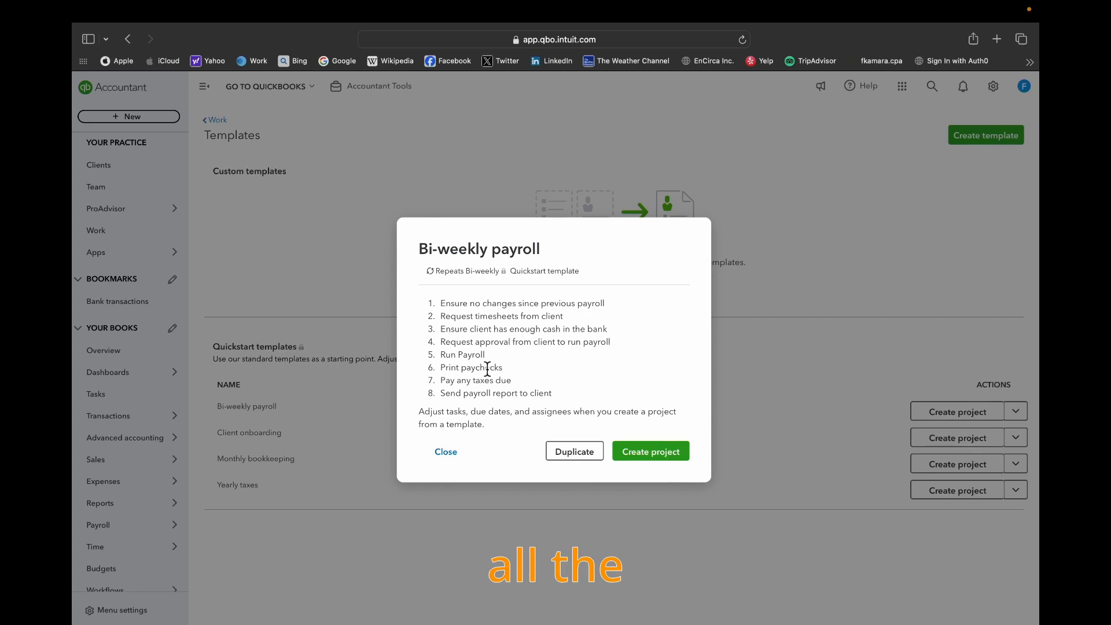
left_click(446, 452)
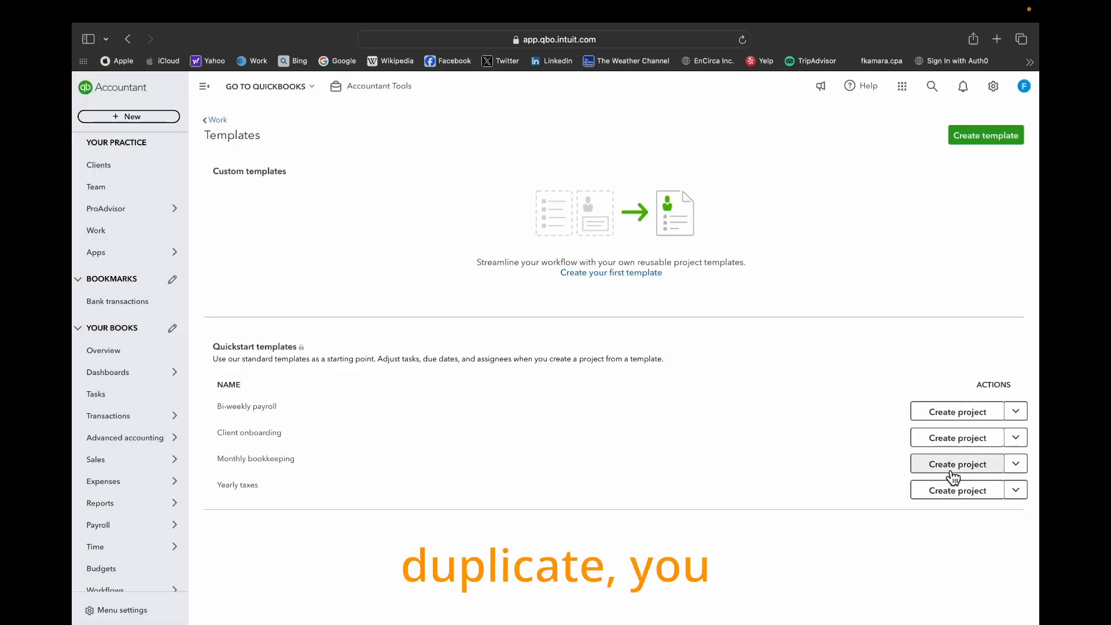
left_click(1016, 412)
left_click(870, 312)
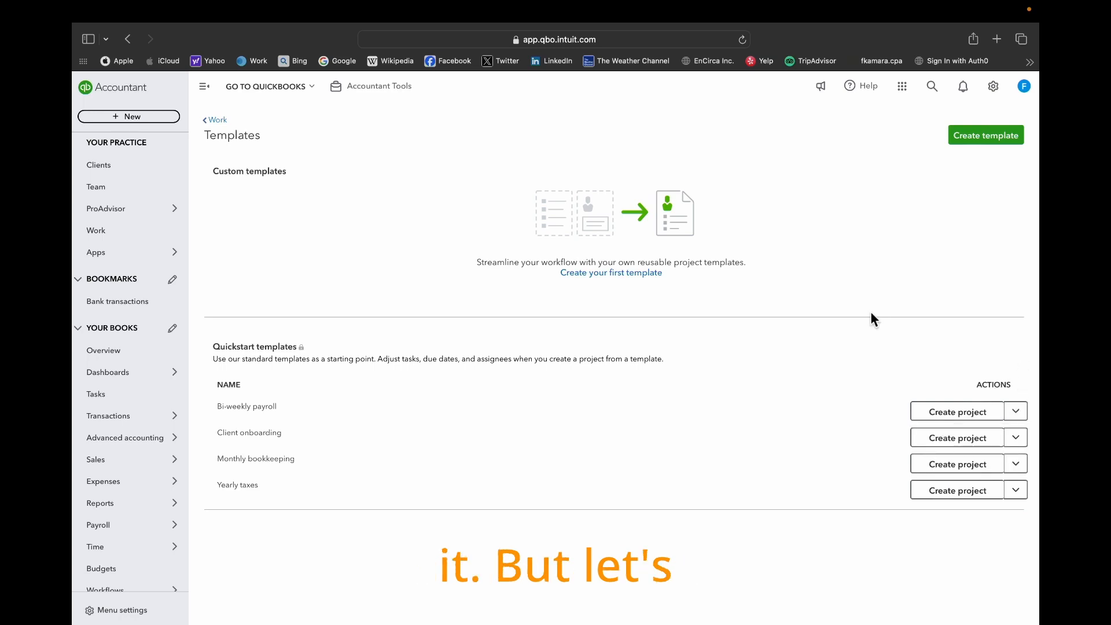
- Start a custom project template named Test and add the task "Meet with client" with its due date set to Set later
left_click(988, 133)
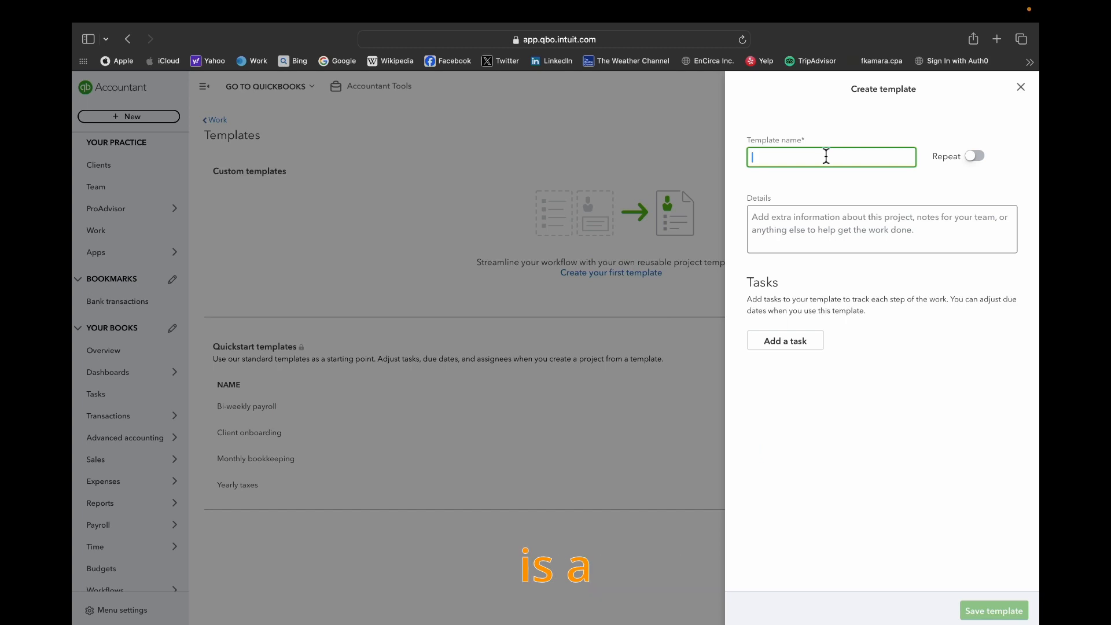
type("Test")
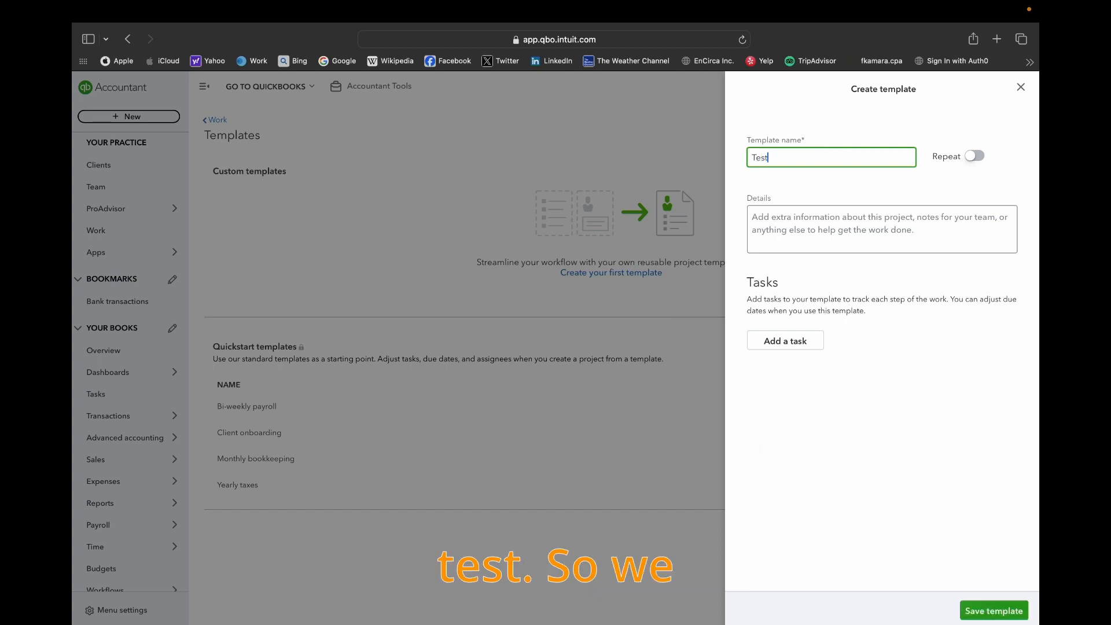
left_click(788, 344)
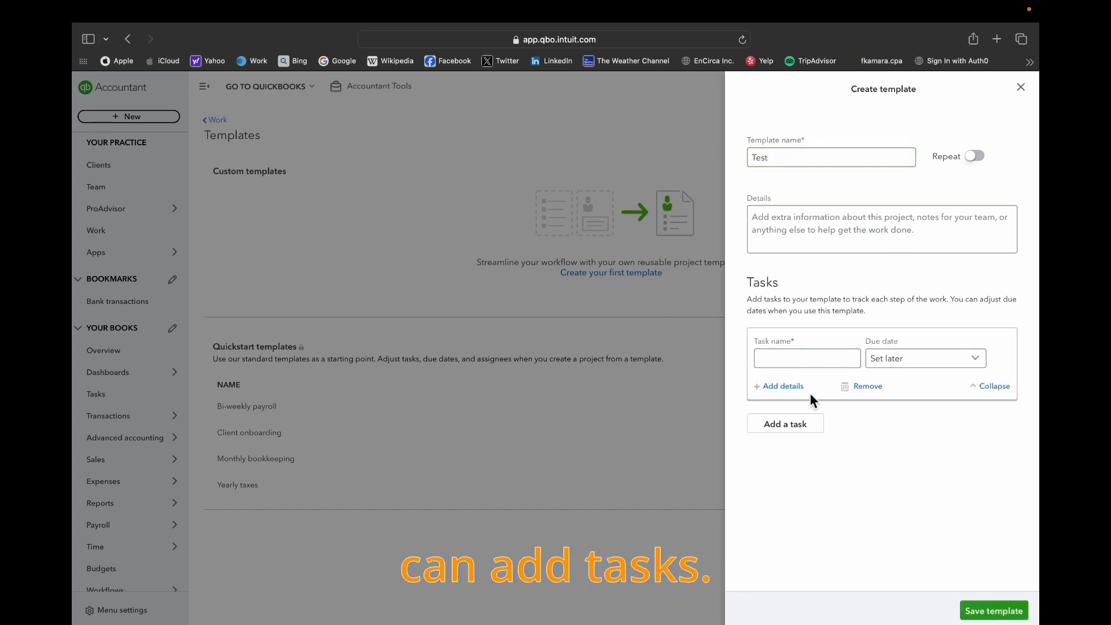
left_click(799, 362)
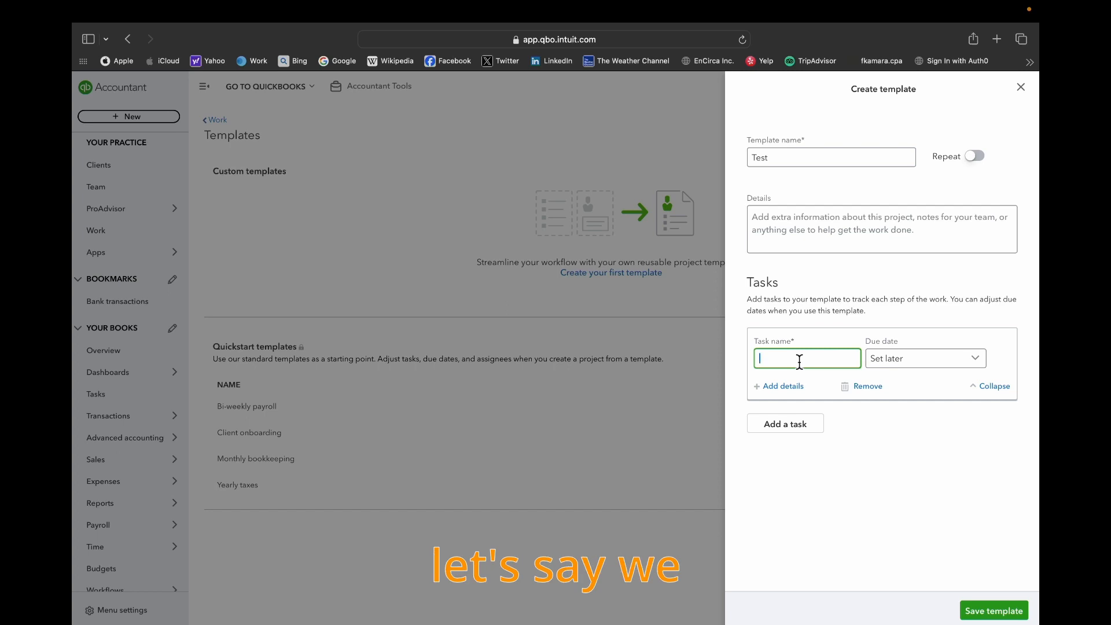
type("Meet with client")
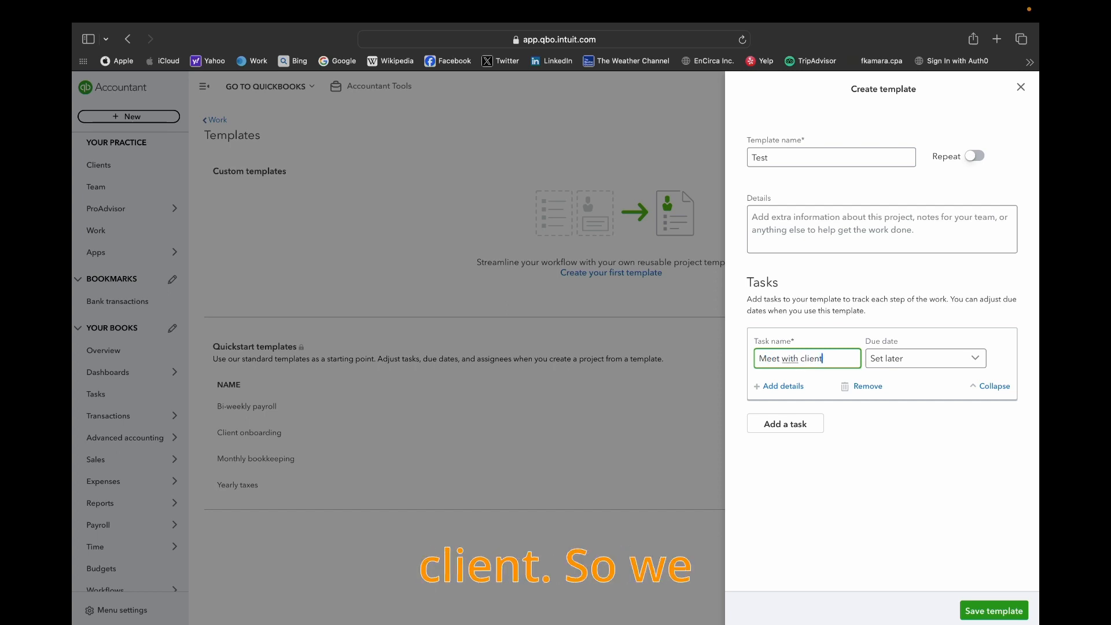
left_click(938, 362)
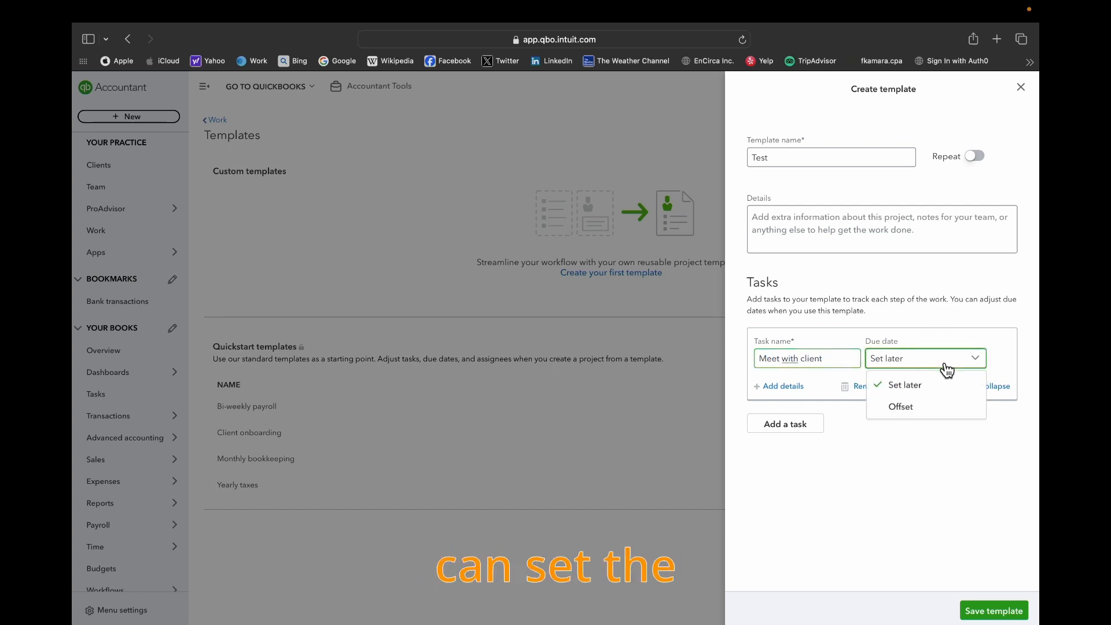
left_click(937, 394)
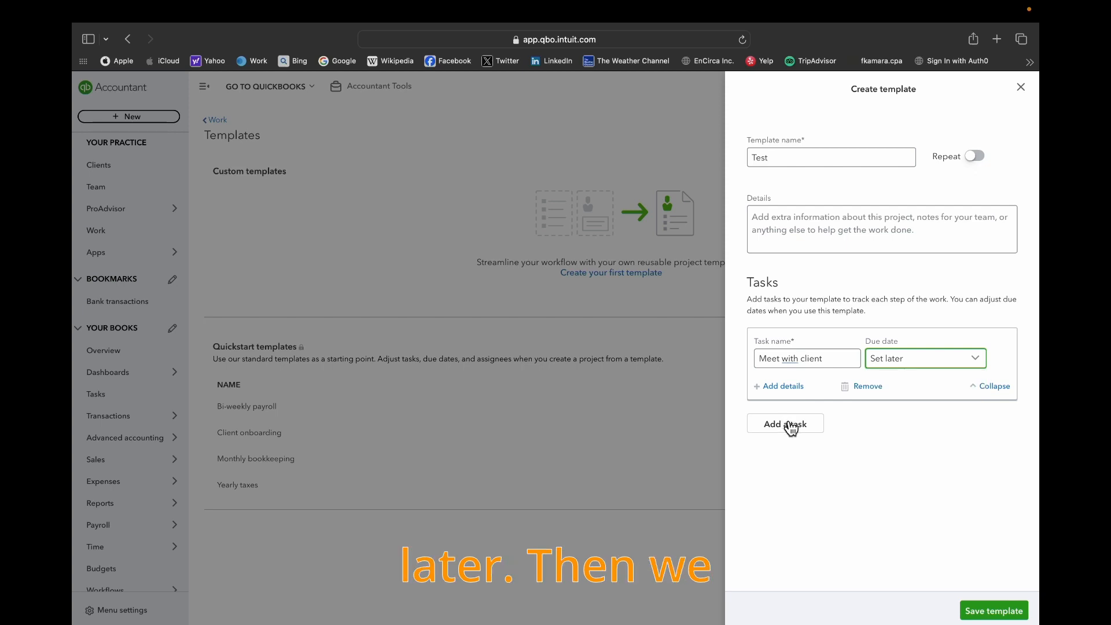
- Add a second task named "Obtain supports" to the Test template and save the template
left_click(786, 426)
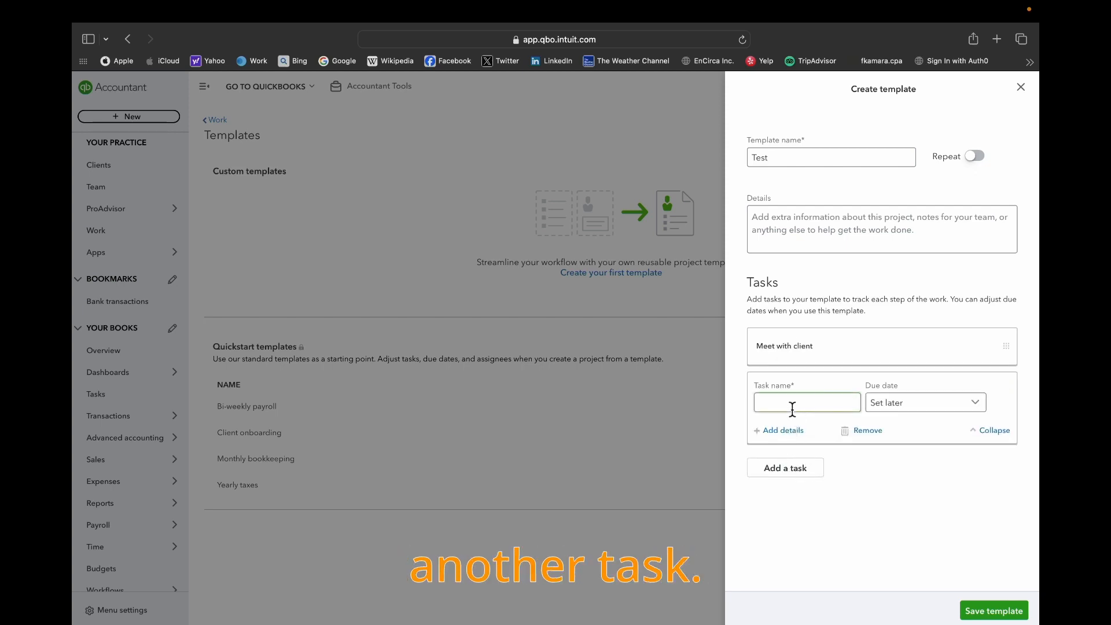
type("Obtain supports")
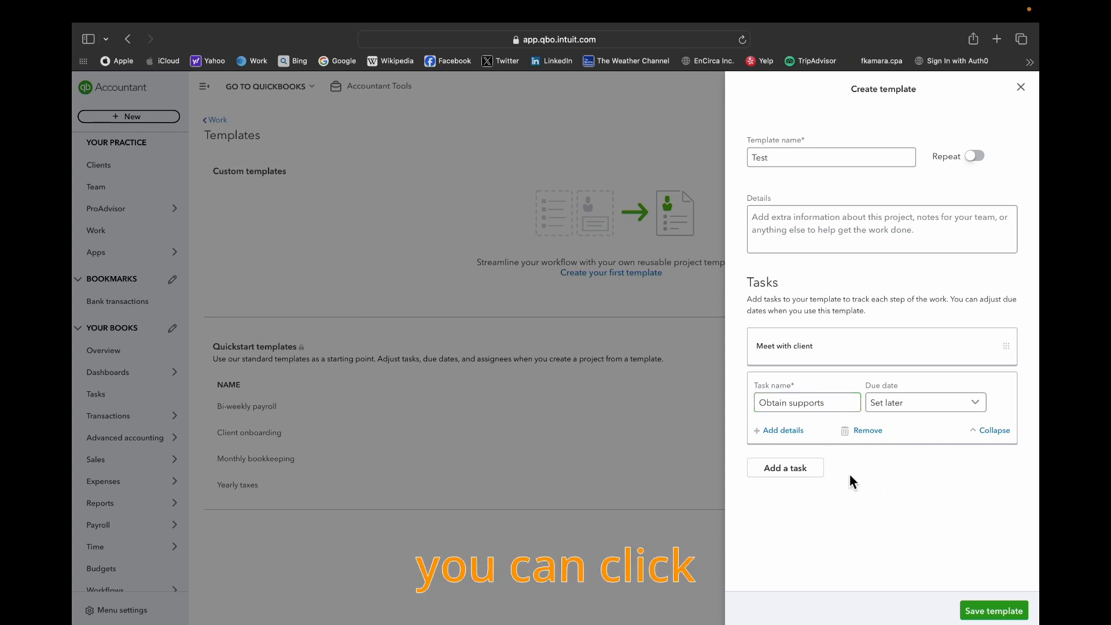
left_click(989, 610)
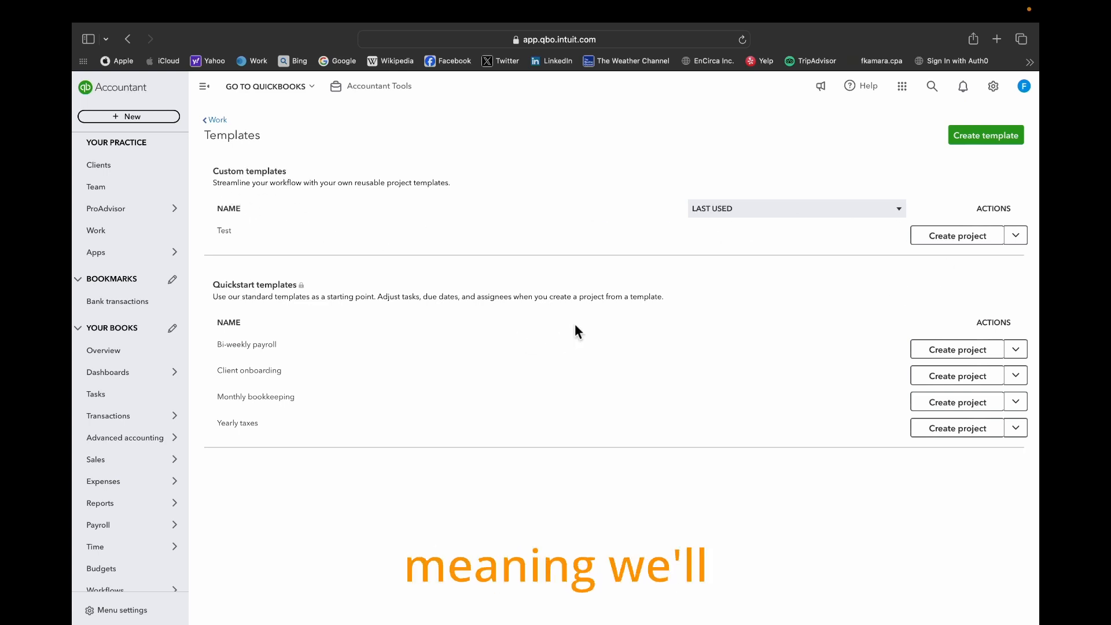
- Open the Test template for editing, turn on its Repeat option to view the recurrence settings, and close it without saving
left_click(1016, 235)
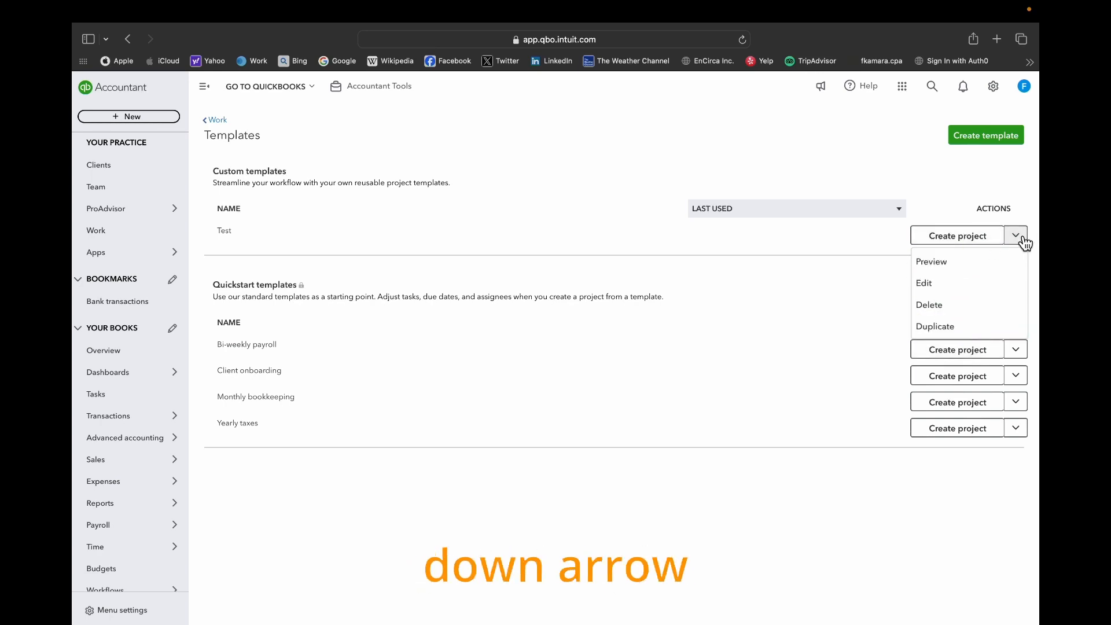
left_click(946, 284)
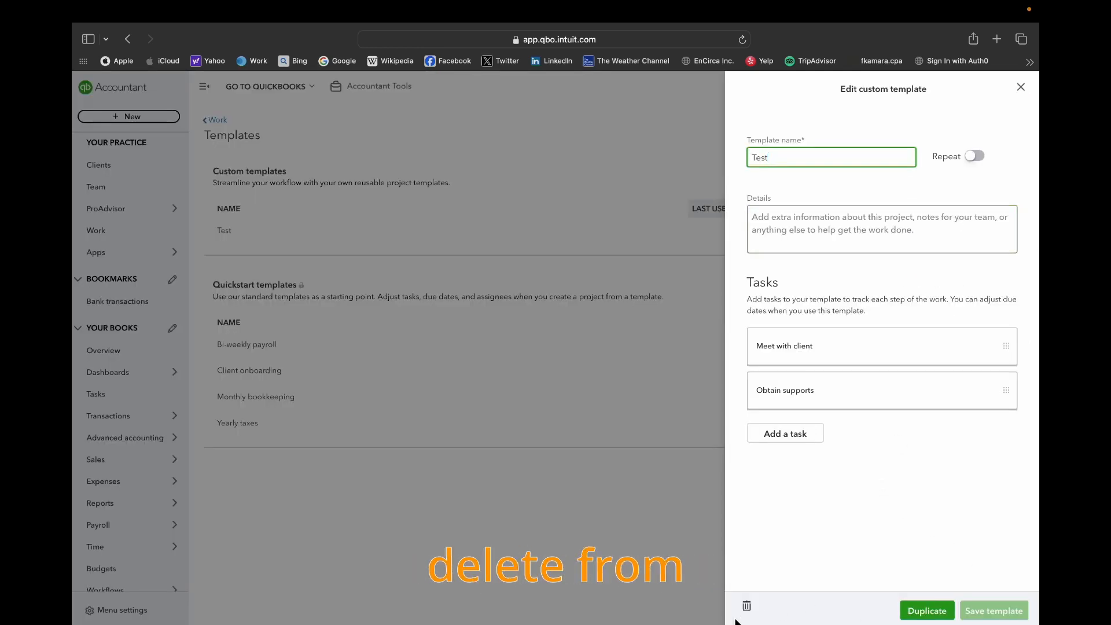
left_click(1024, 90)
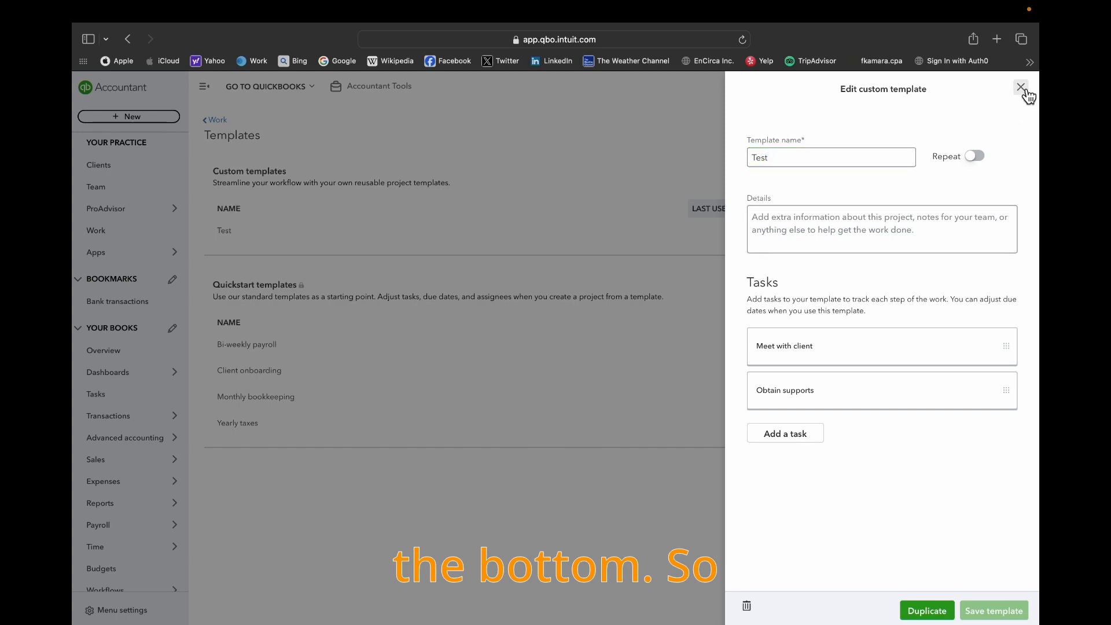
left_click(975, 157)
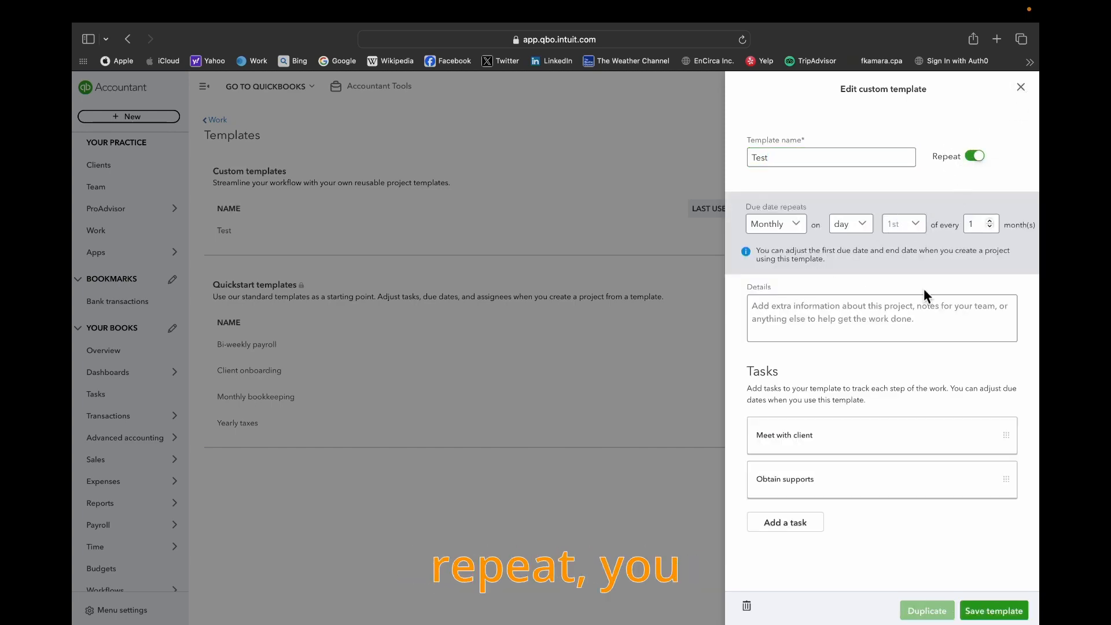
left_click(1020, 87)
left_click(622, 382)
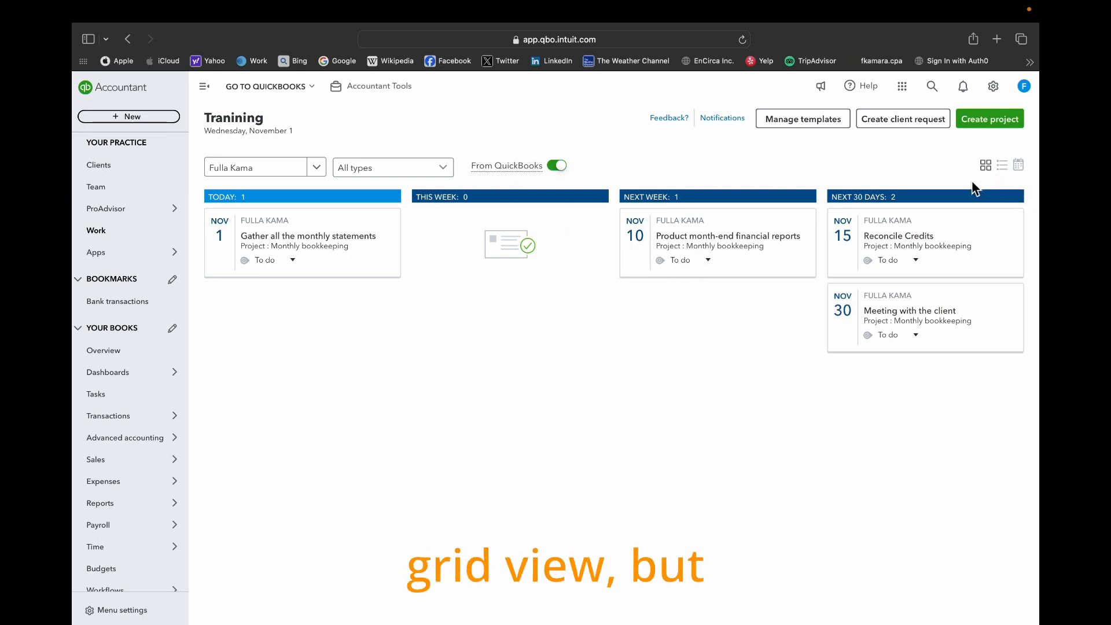
- Display the selected client's work as a list and then as a calendar
left_click(1002, 167)
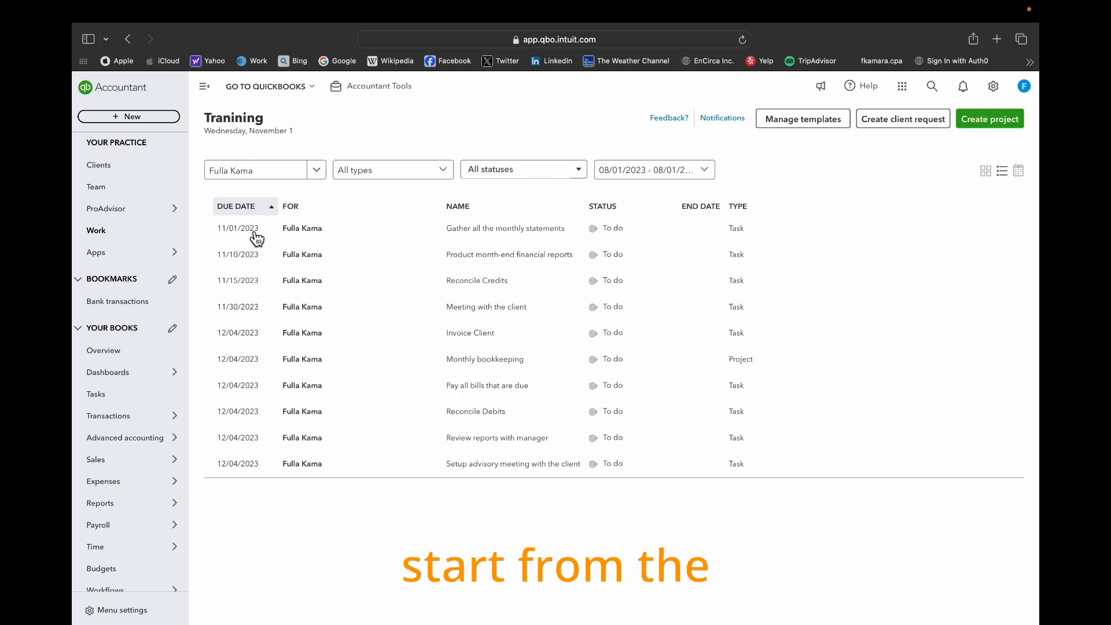
left_click(1018, 170)
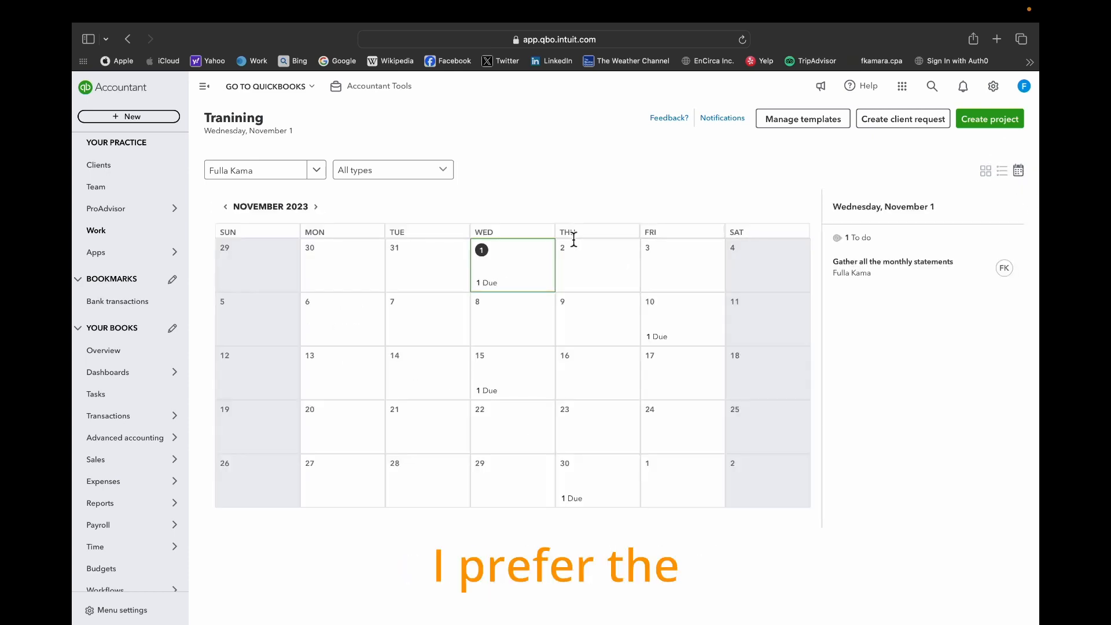
- Compare the client's work in grid and calendar views, filter the calendar by Projects, Tasks and Requests in turn, and return to the grid
left_click(991, 171)
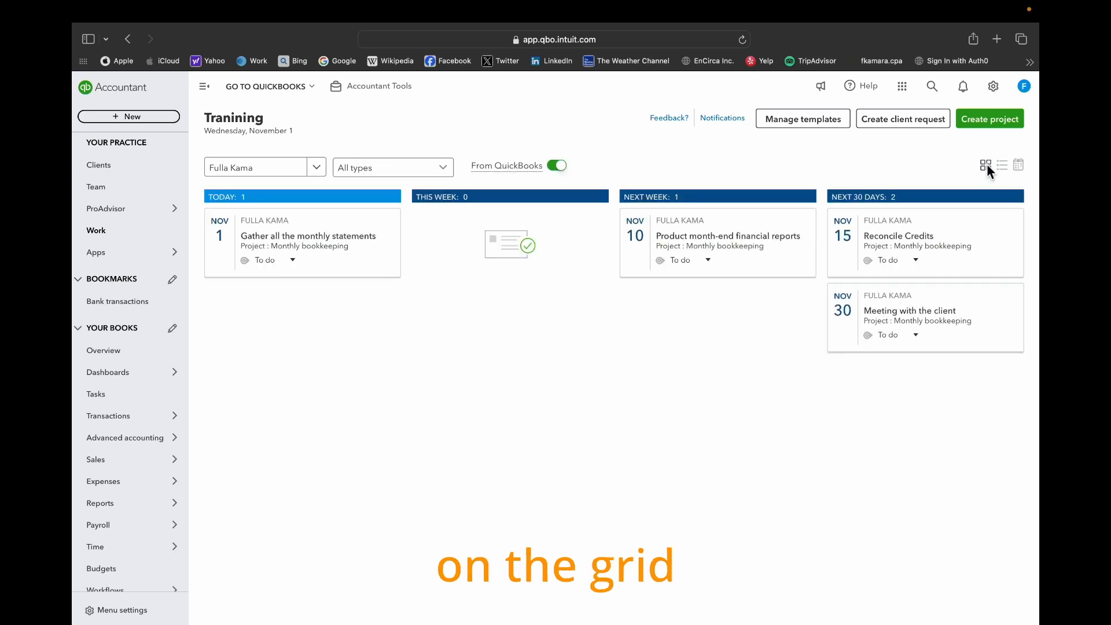
left_click(1019, 169)
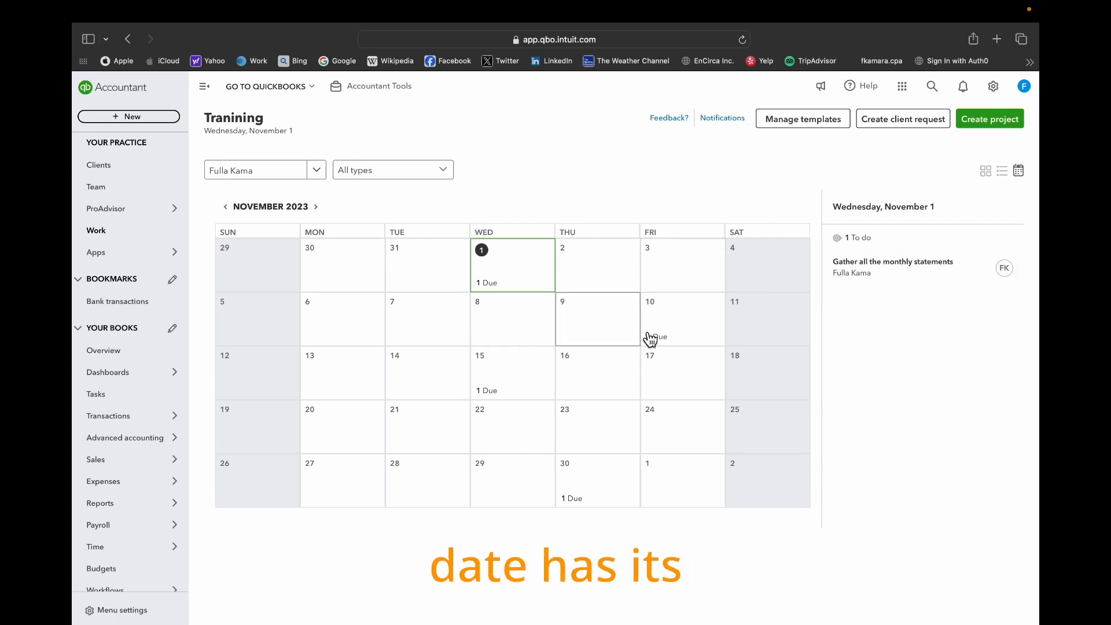
left_click(440, 169)
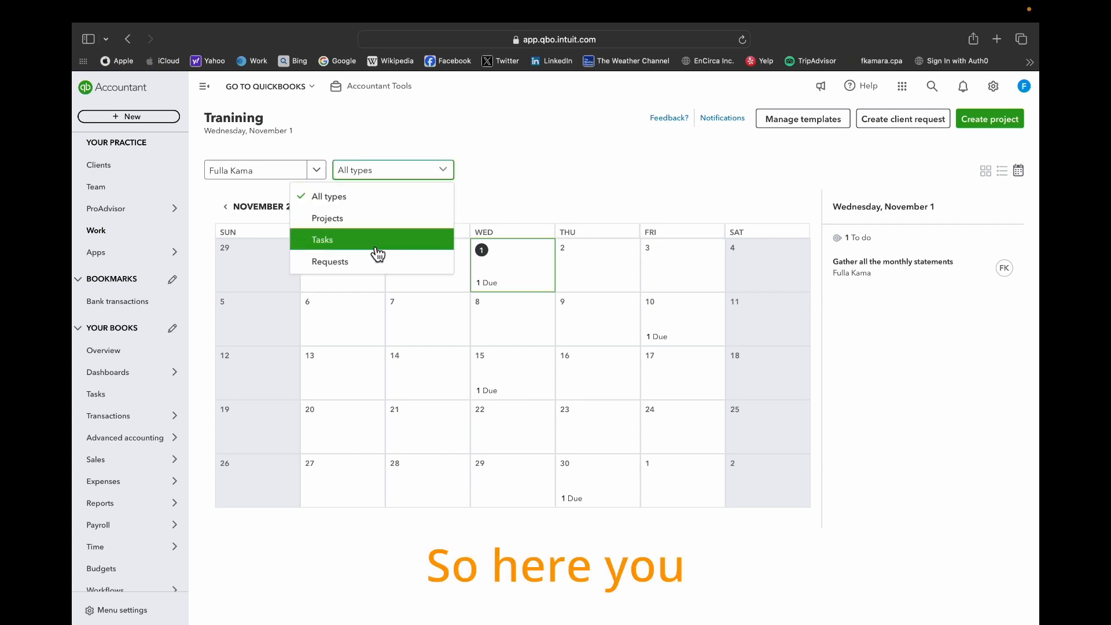
left_click(377, 223)
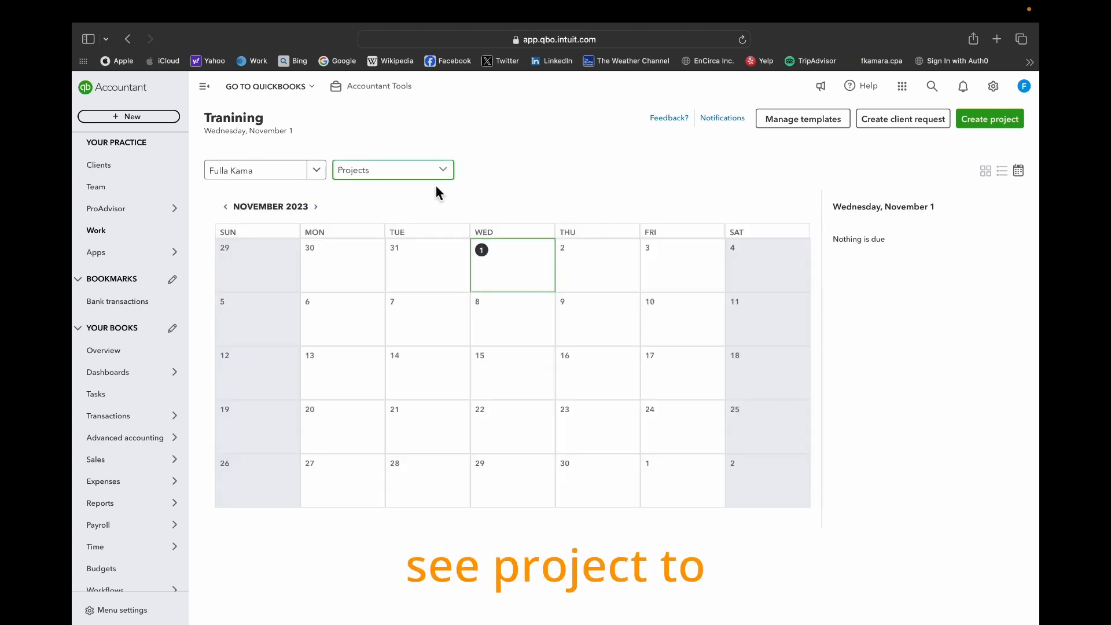
left_click(441, 168)
left_click(355, 243)
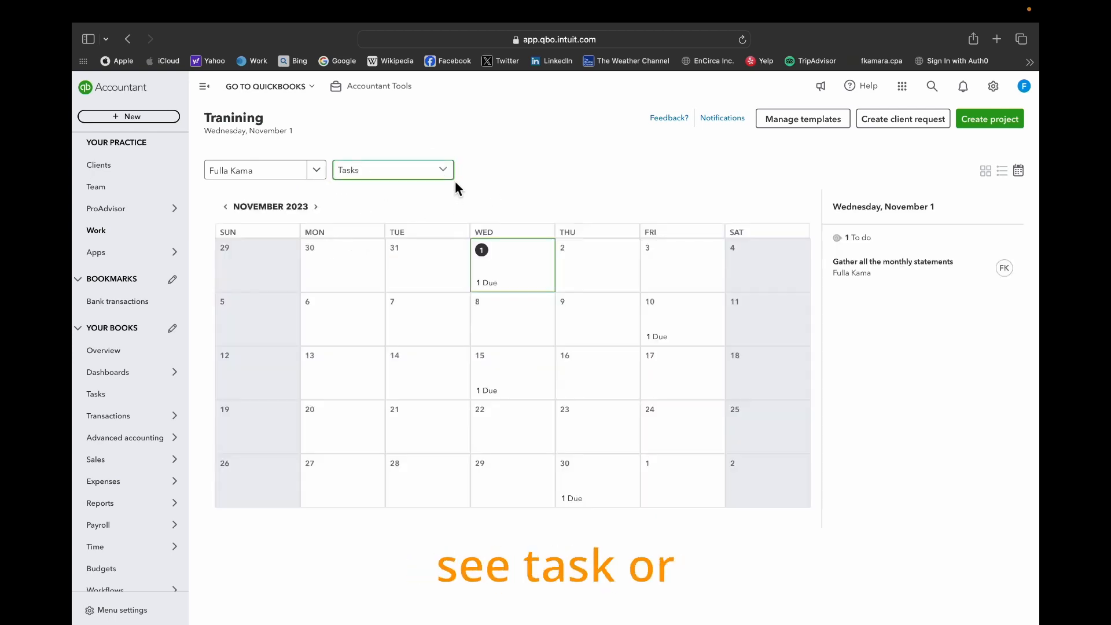
left_click(441, 168)
left_click(370, 262)
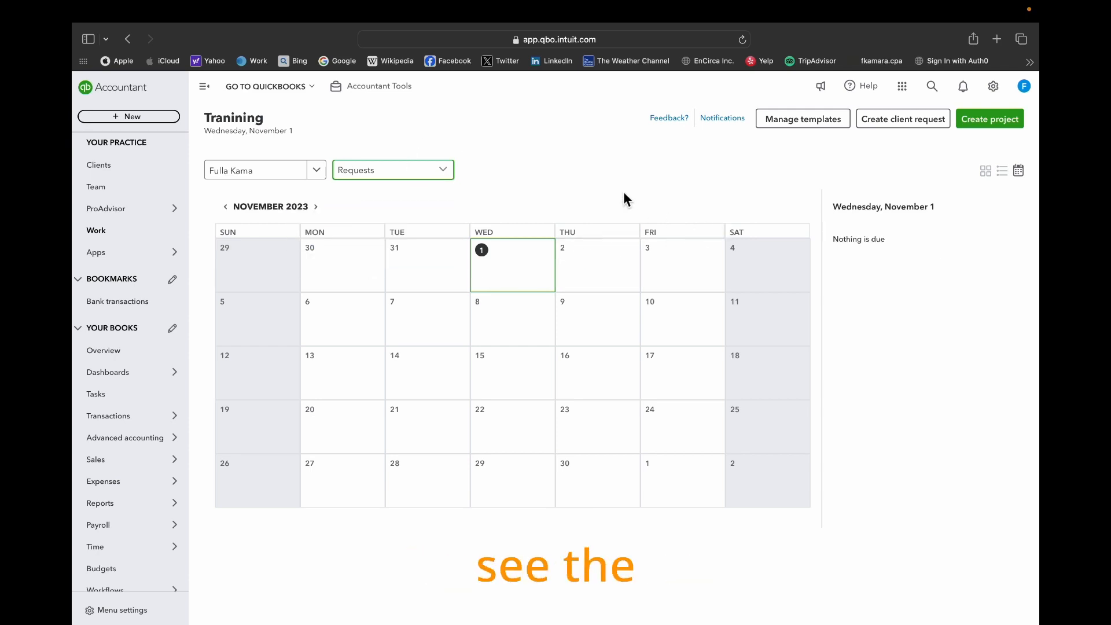
left_click(985, 170)
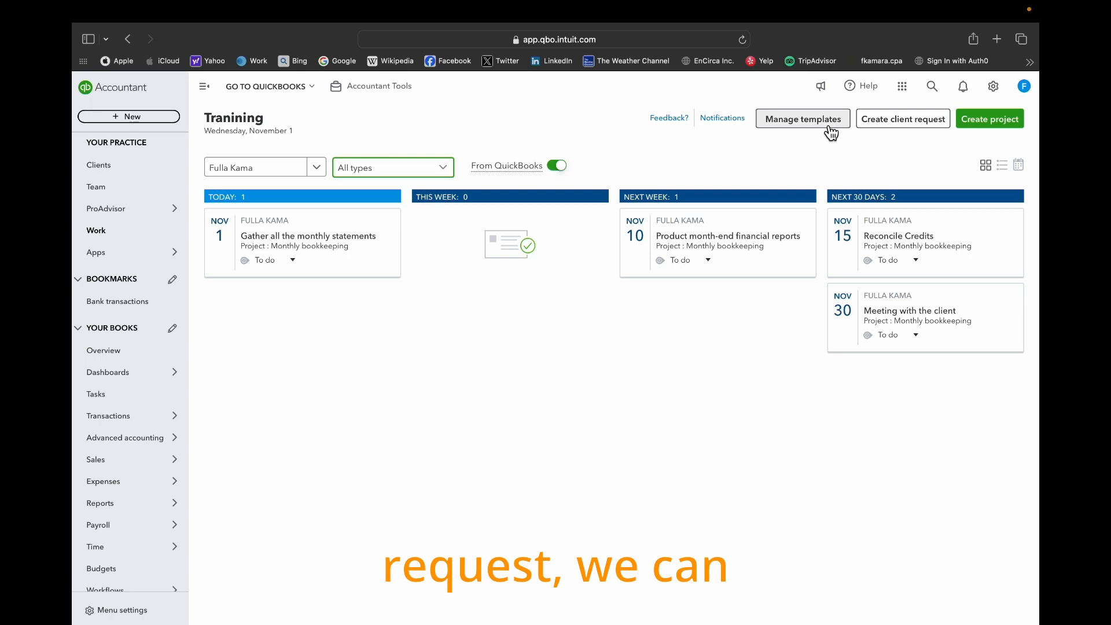
- Start a client request titled Test with a due date of 11/09/2023, leaving the client unselected
left_click(898, 118)
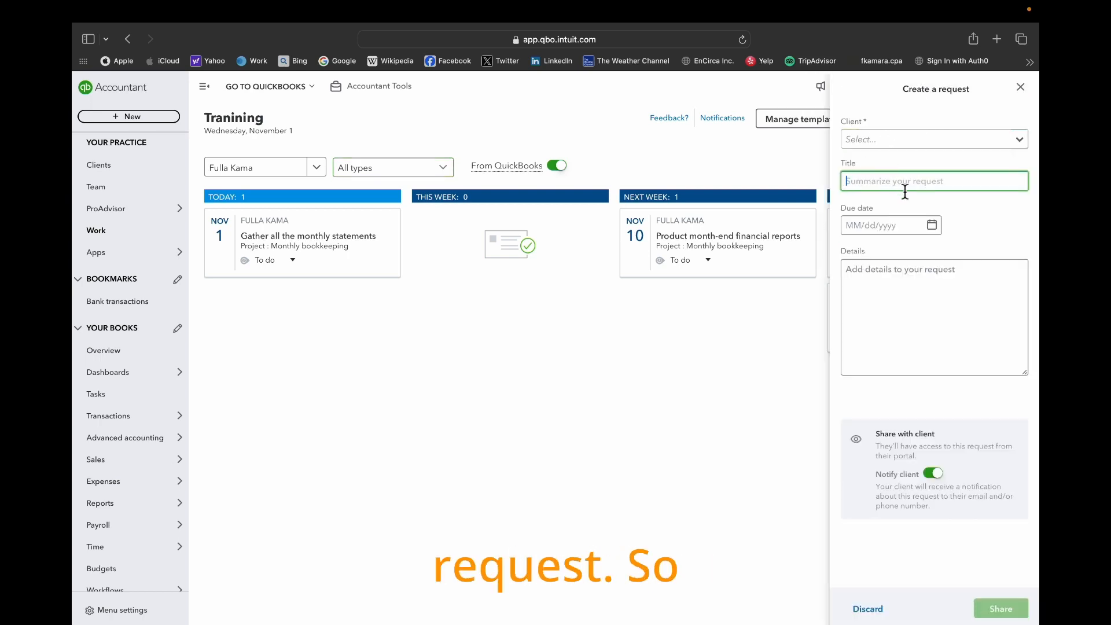
left_click(920, 147)
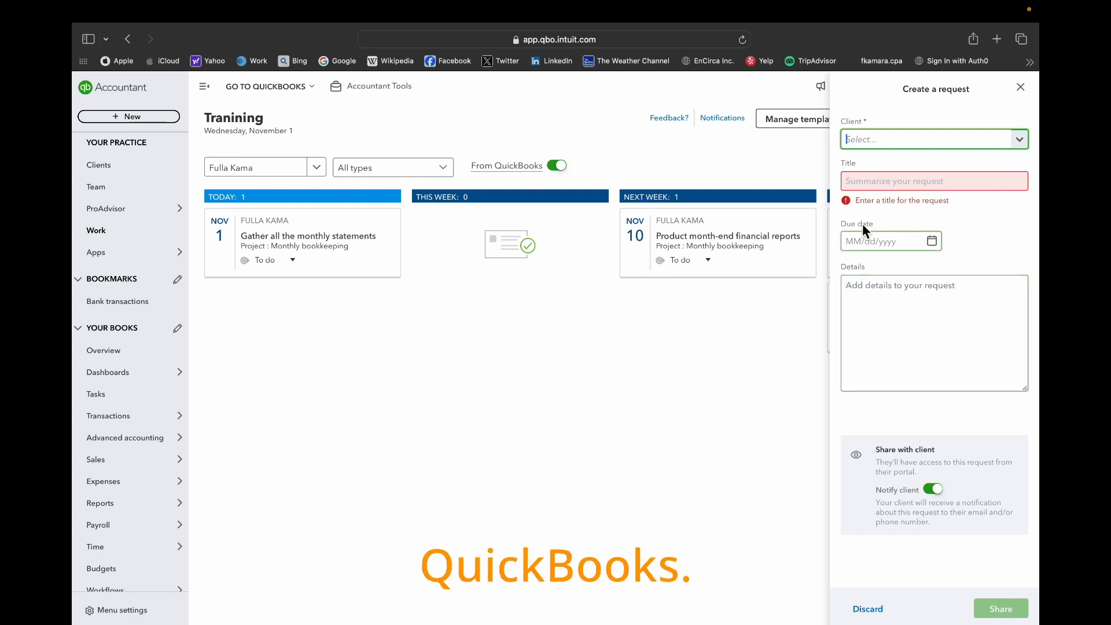
left_click(1022, 139)
left_click(1023, 137)
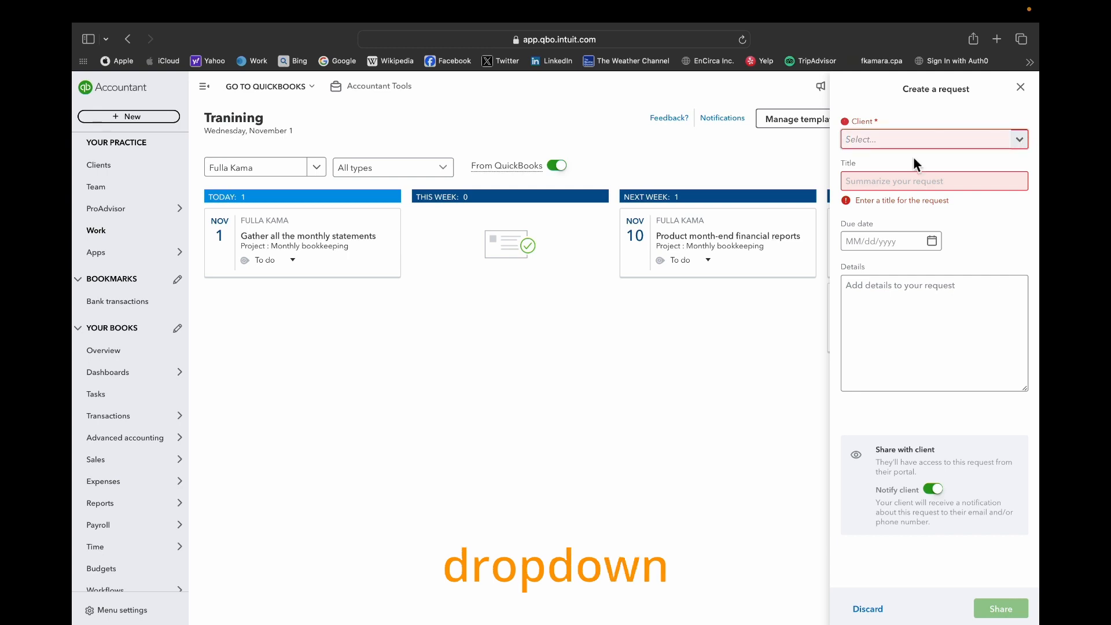
left_click(999, 239)
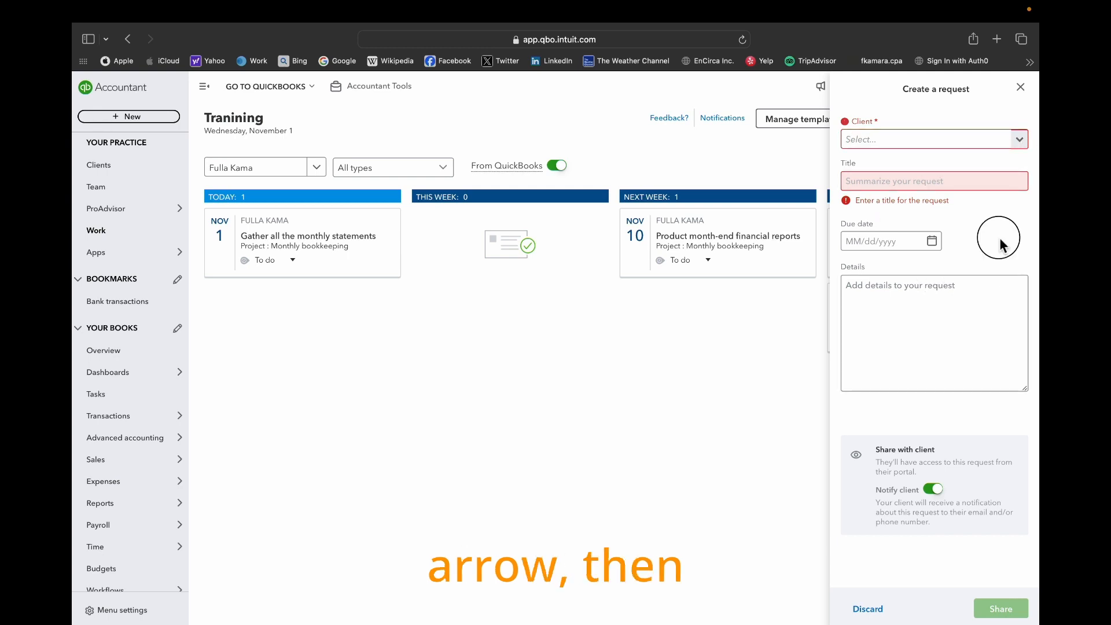
left_click(902, 187)
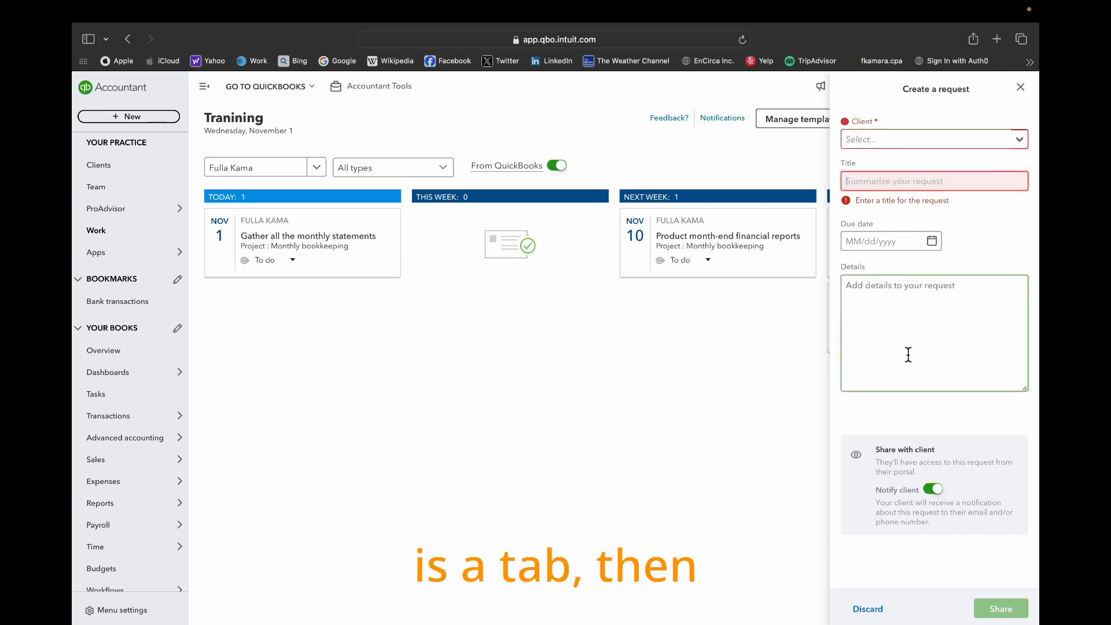
type("Test")
left_click(932, 225)
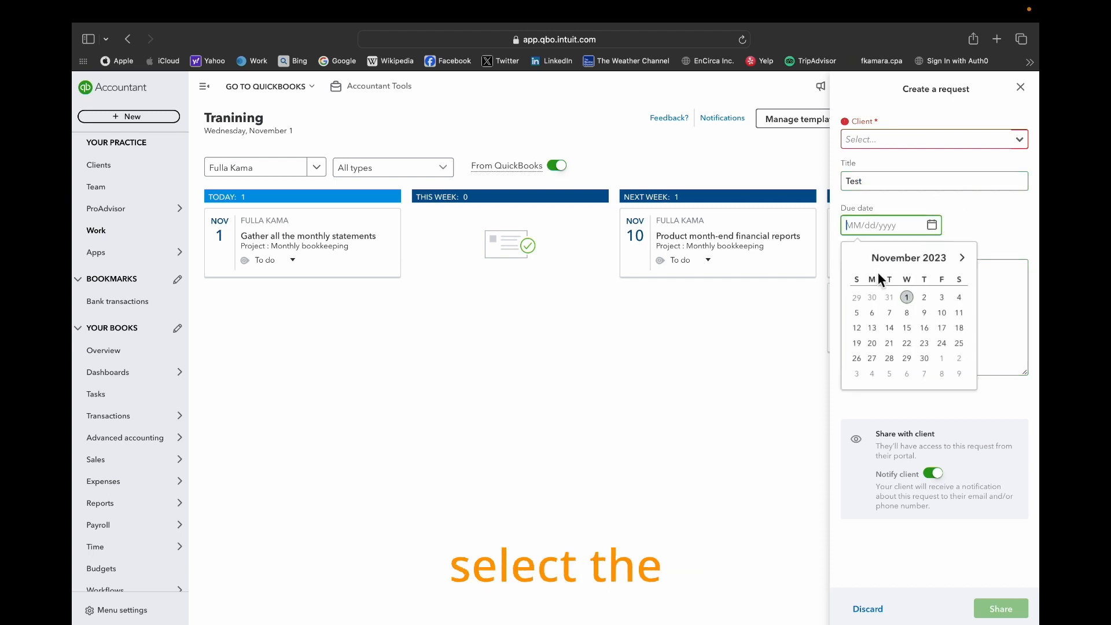
left_click(924, 313)
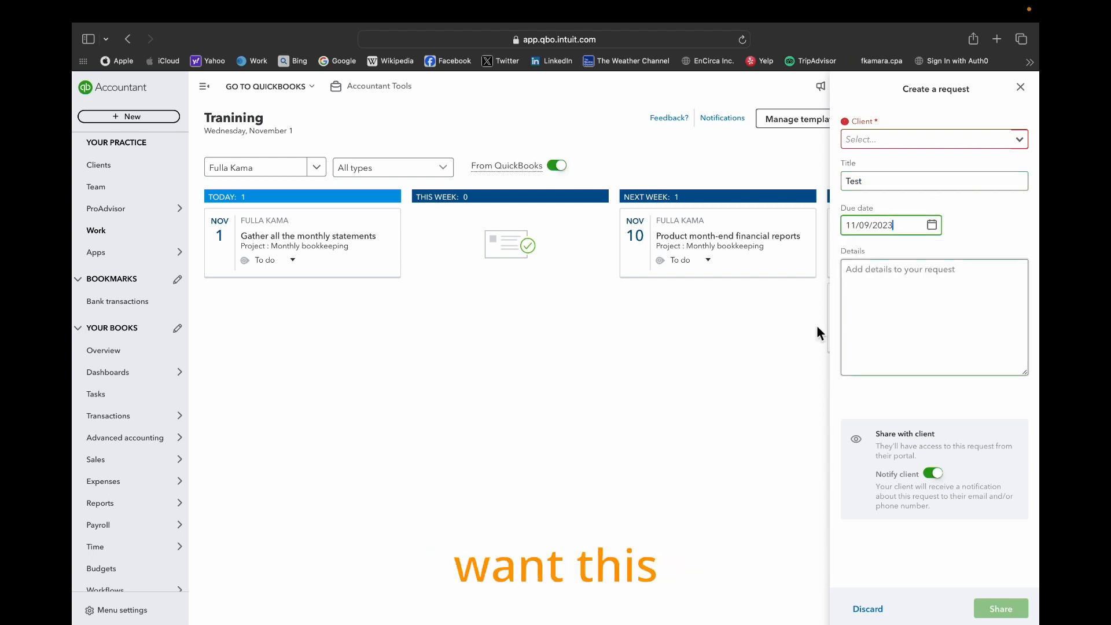
- Enter "Please send the supports" as the request details, and turn the client notification off and back on
left_click(939, 297)
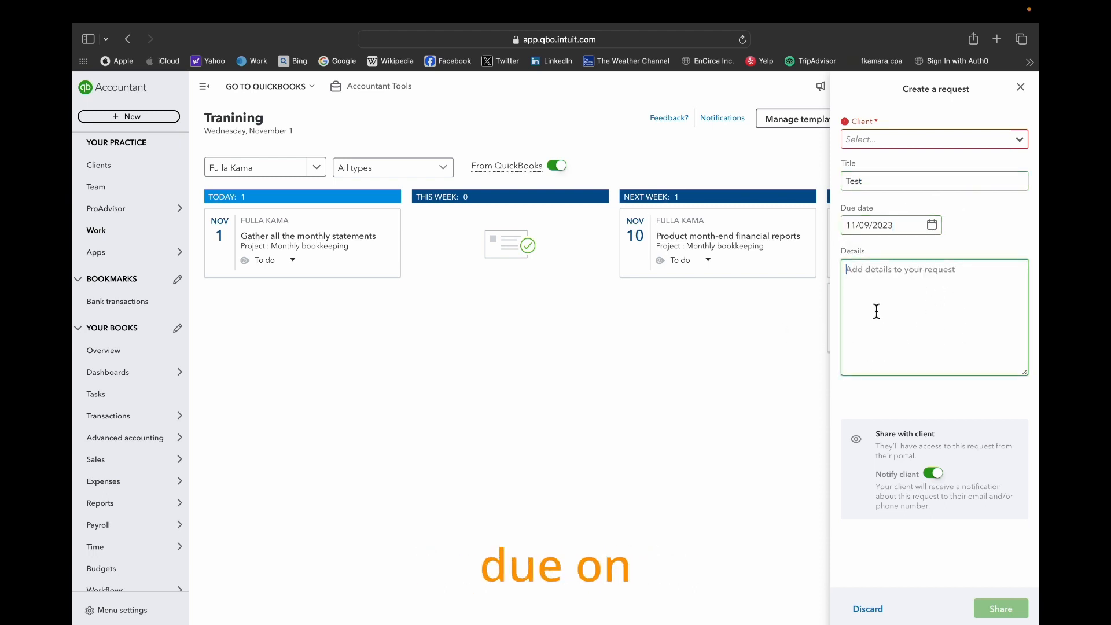
type("Please send the supports")
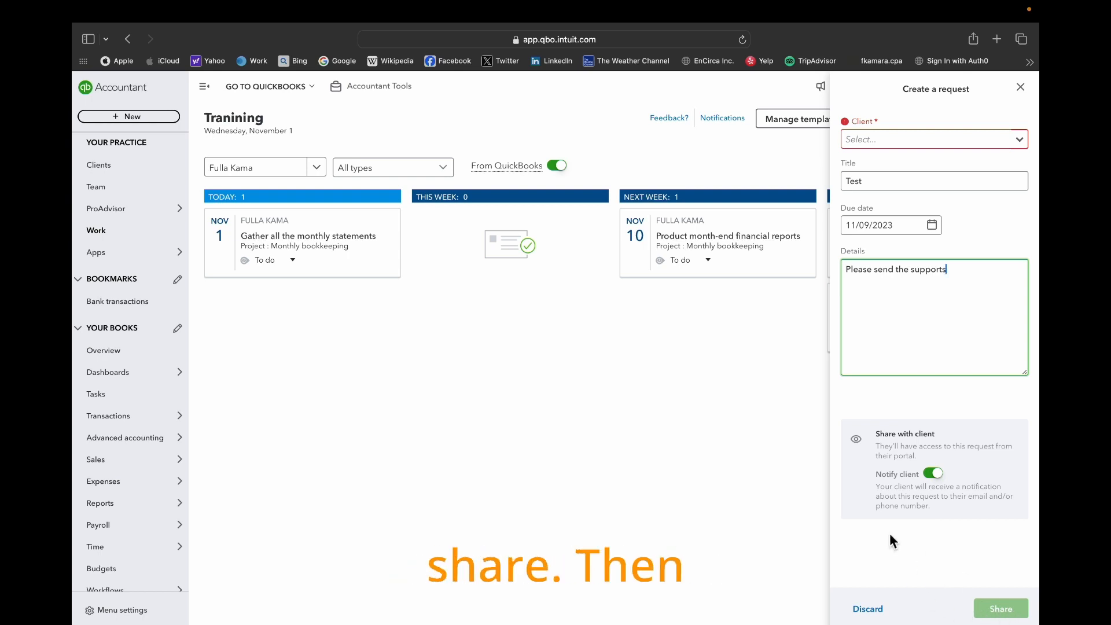
left_click(937, 475)
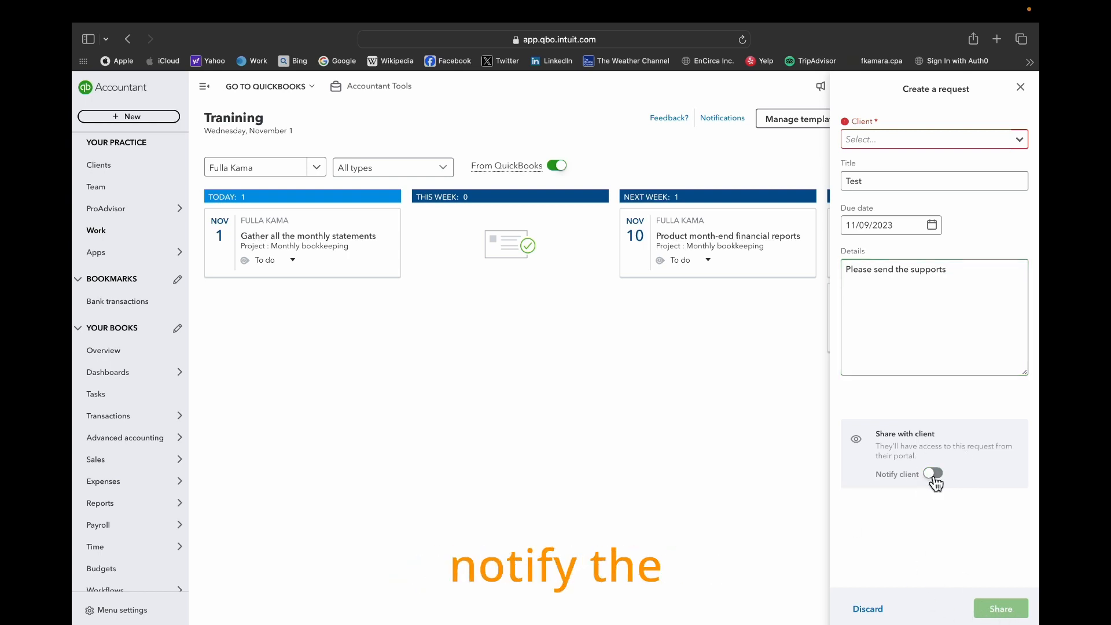
left_click(934, 475)
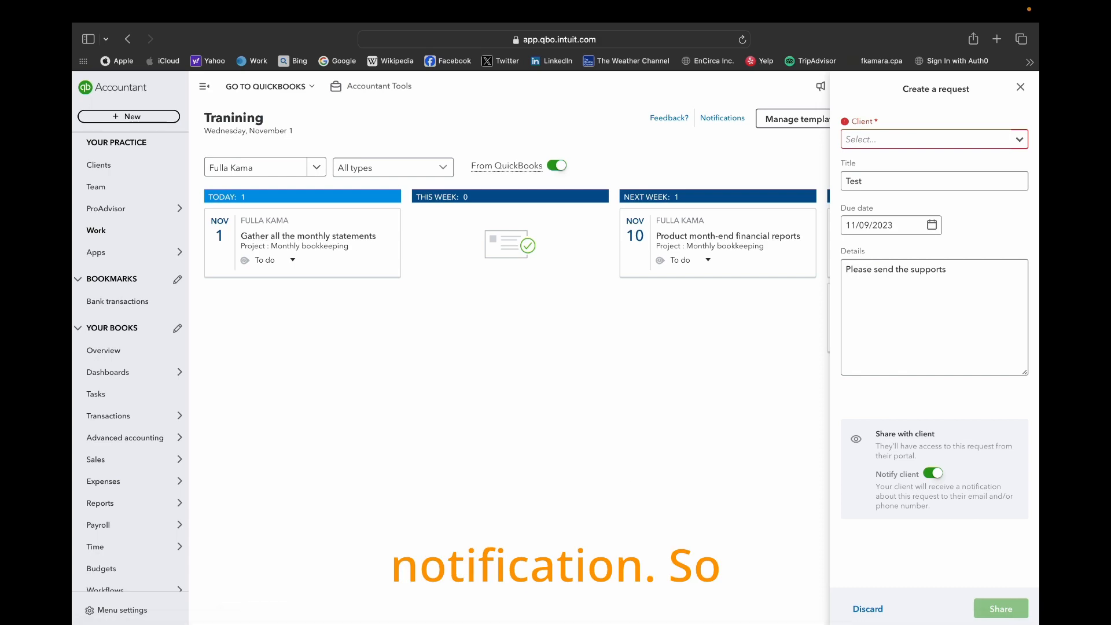
- Look at the My accountant page in the Sample Company QuickBooks window, and discard the draft client request
mouse_move(957, 613)
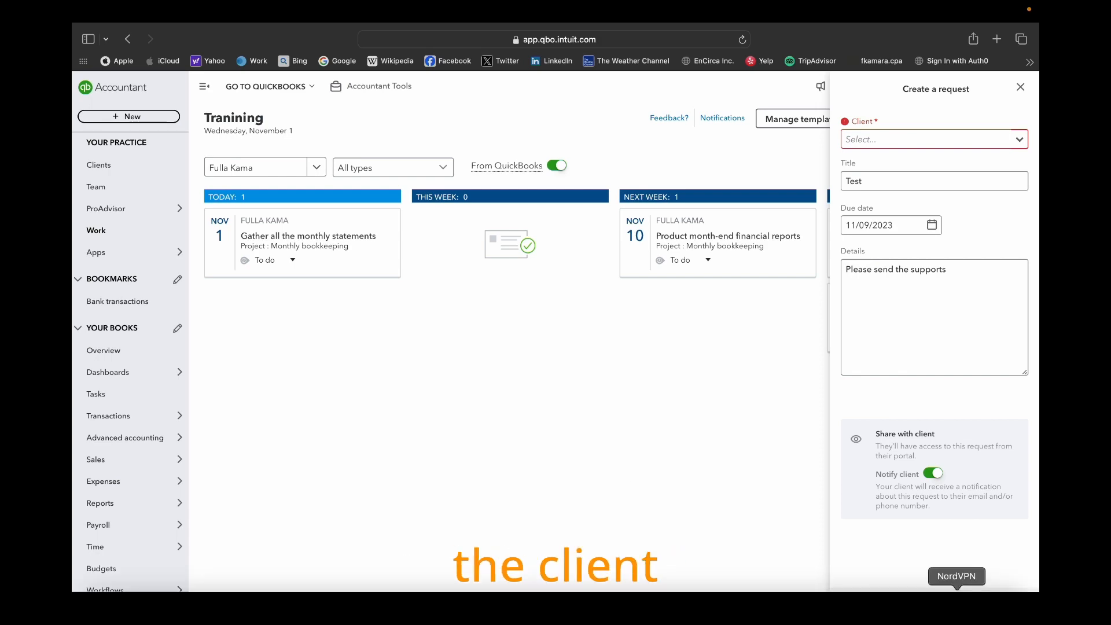
left_click(151, 609)
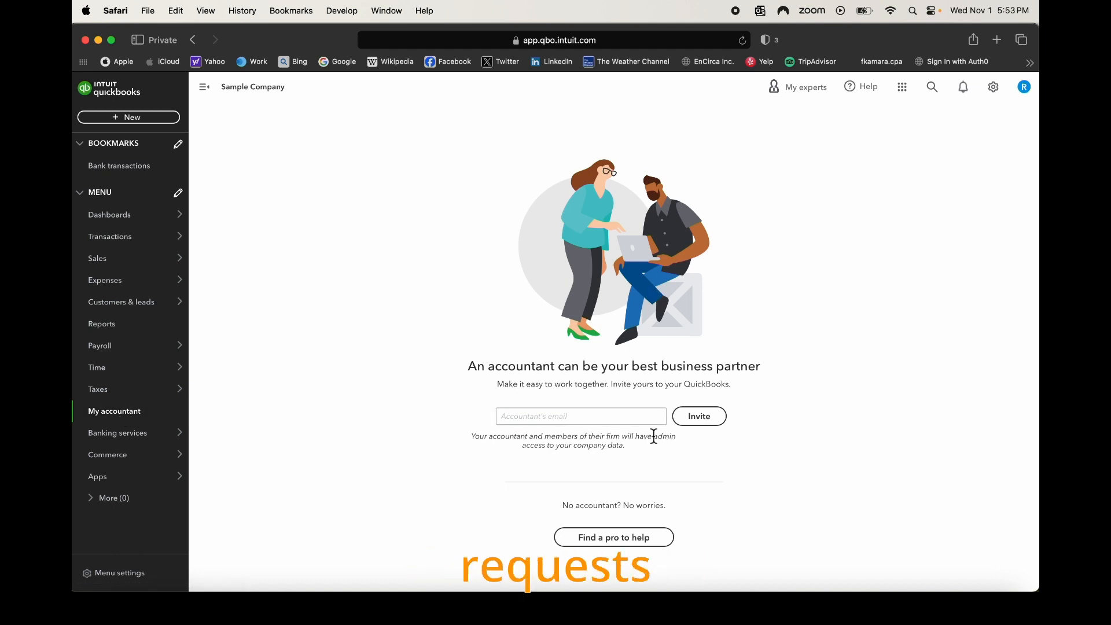
scroll(636, 431, "down", 1)
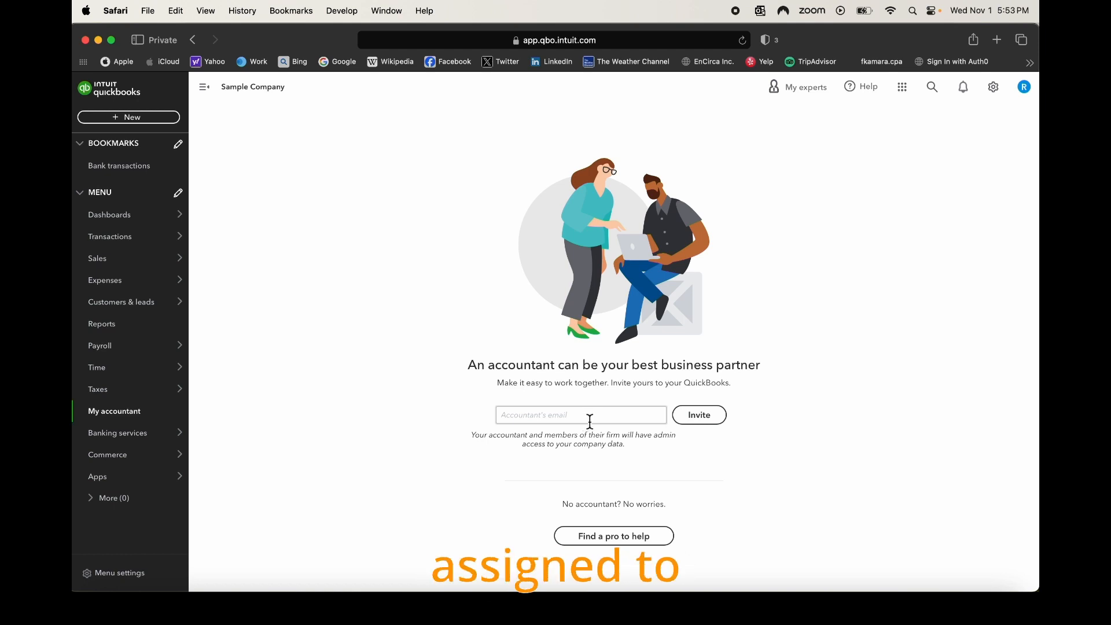
scroll(590, 421, "up", 1)
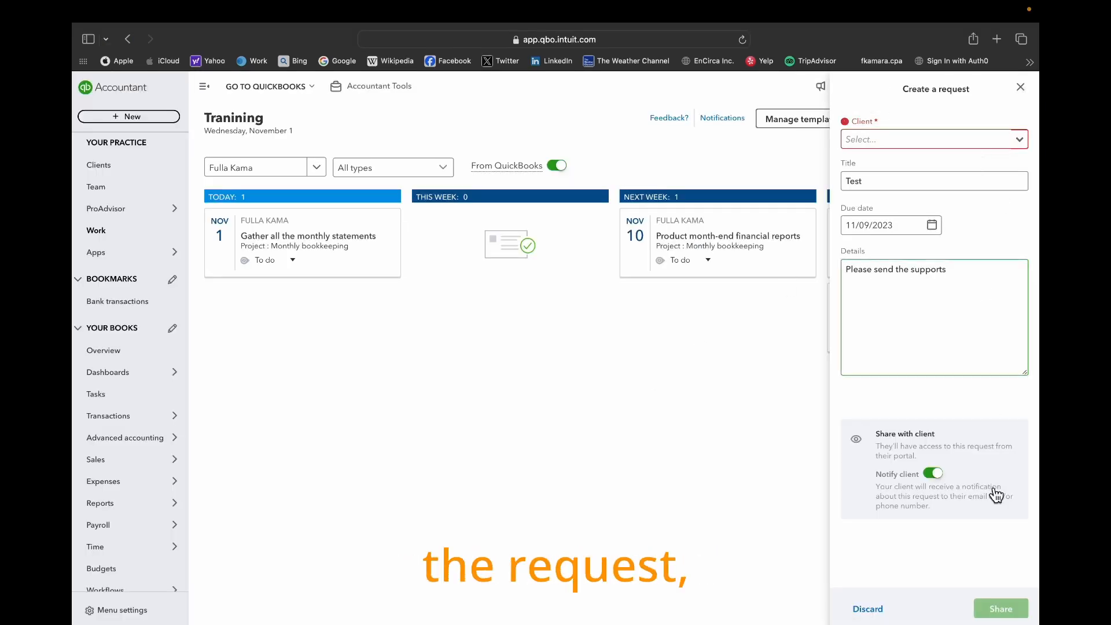
left_click(867, 608)
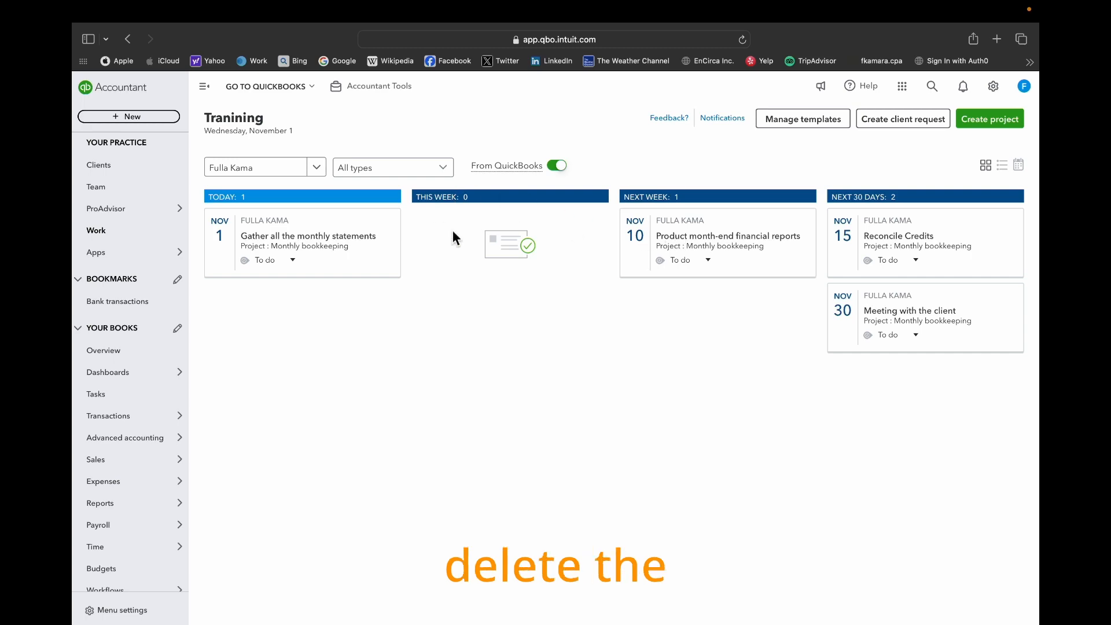
- Delete the Monthly bookkeeping project with all its associated tasks, and open the list of project templates
left_click(366, 242)
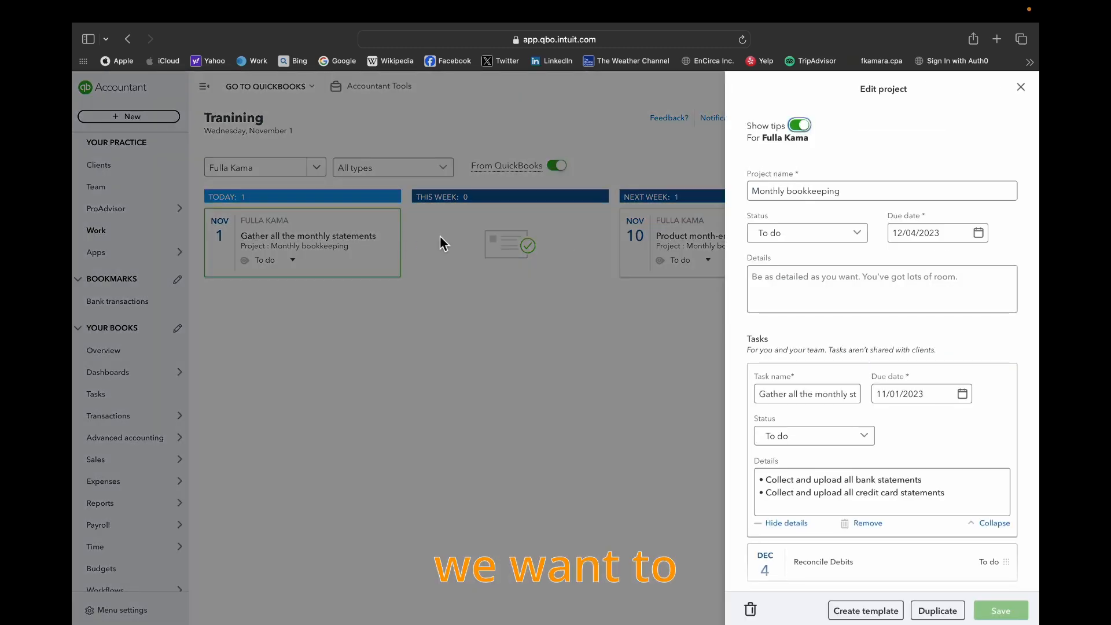
scroll(917, 383, "down", 1)
scroll(916, 382, "down", 6)
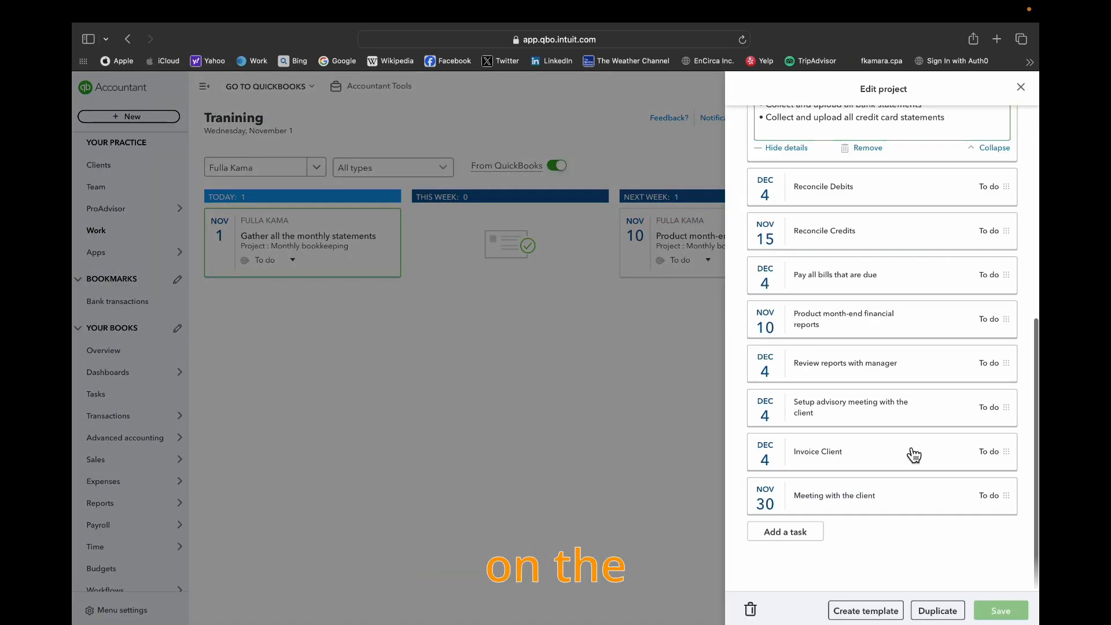
left_click(750, 611)
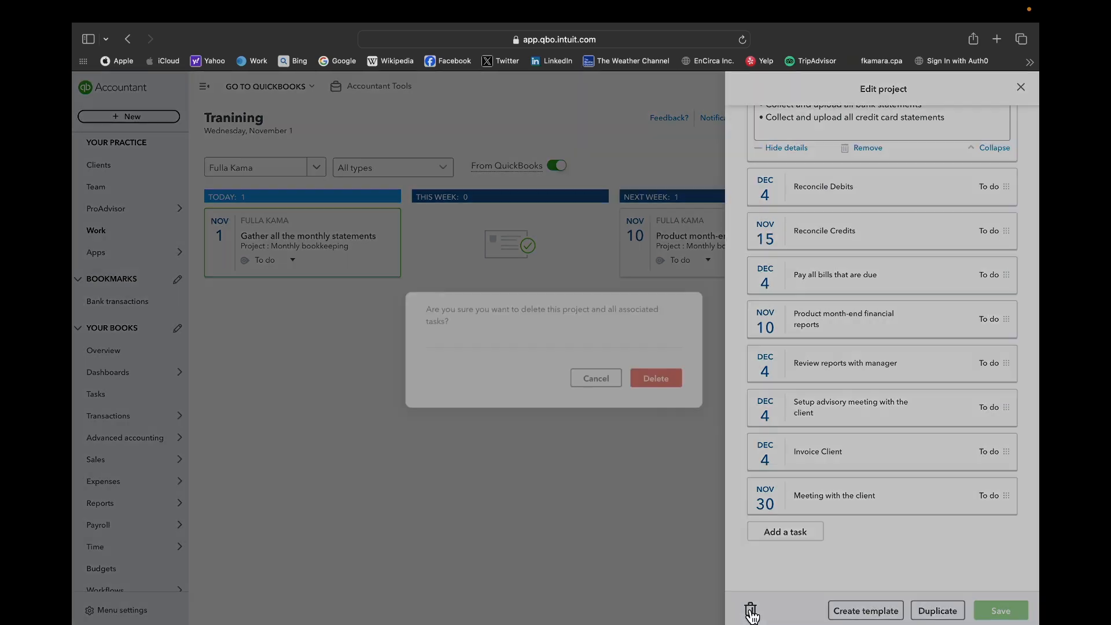
left_click(670, 384)
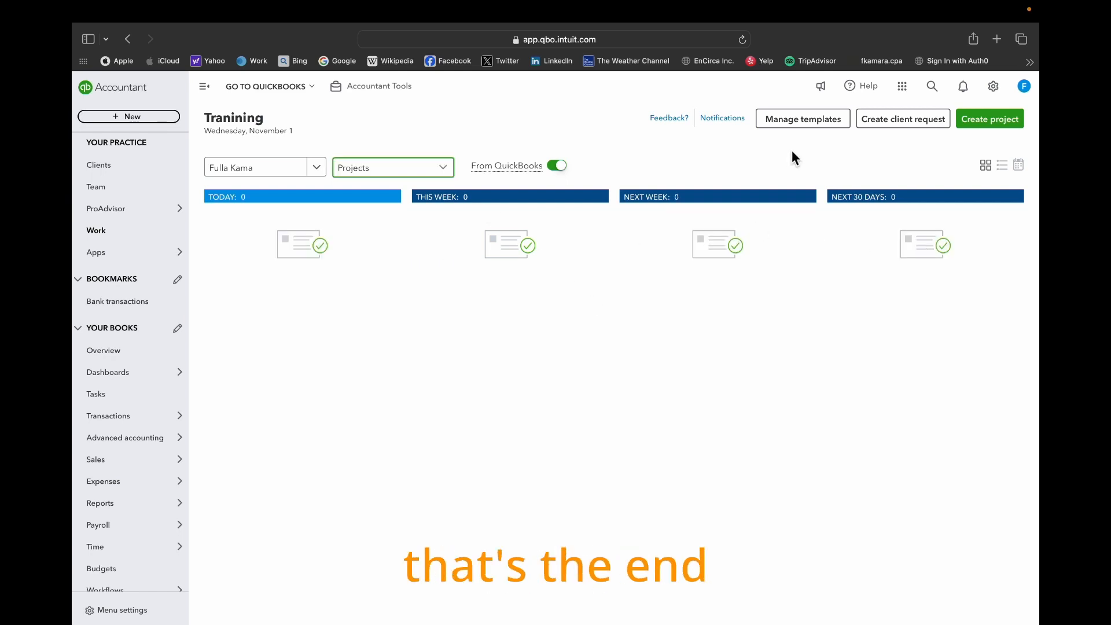
left_click(803, 118)
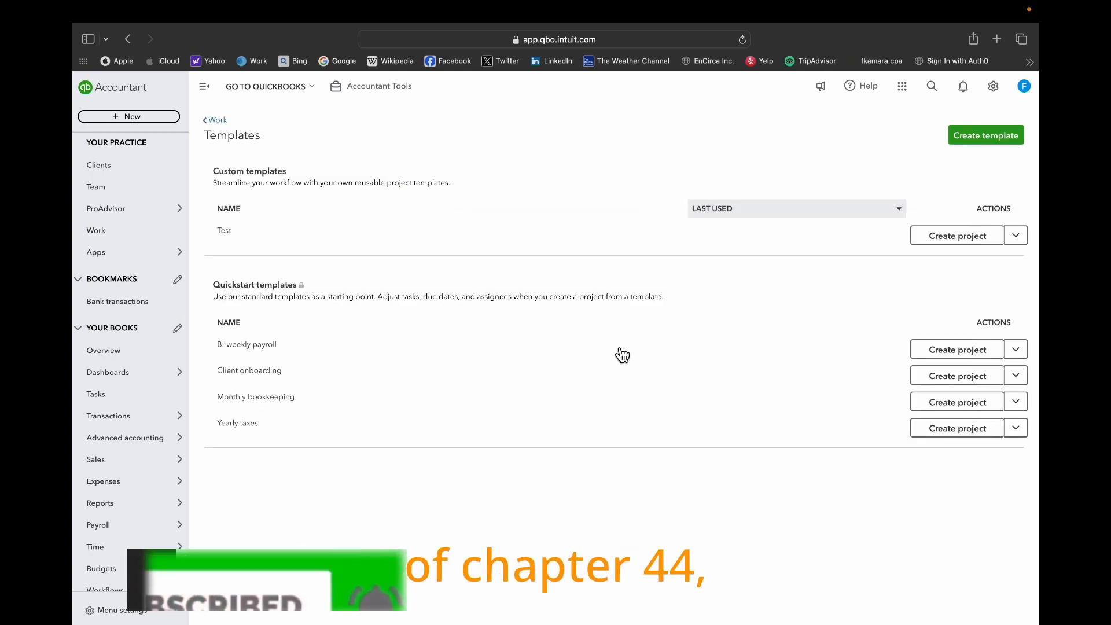